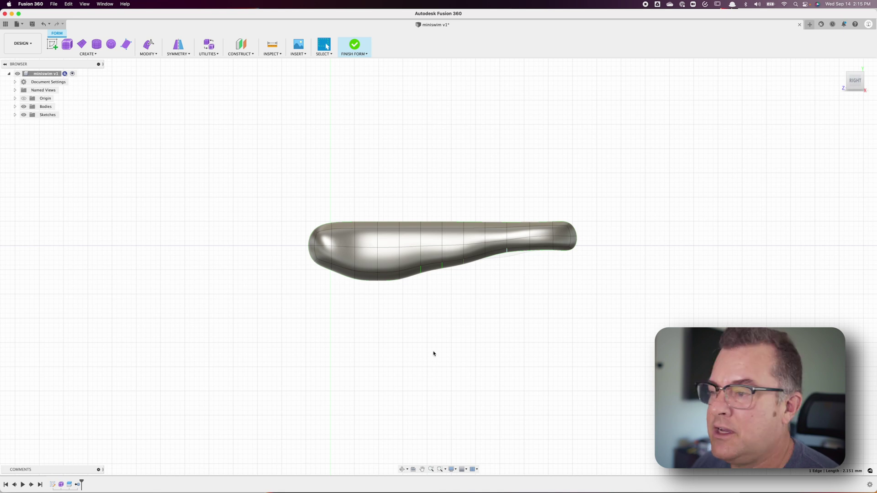
# - Start a new sketch on the vertical lengthwise plane seen from the right side of the body
pyautogui.moveTo(461, 349)
pyautogui.keyDown('shift'); pyautogui.mouseDown(button='middle')
pyautogui.moveTo(462, 358)
pyautogui.moveTo(450, 347)
pyautogui.moveTo(514, 363)
pyautogui.moveTo(498, 348)
pyautogui.moveTo(450, 348)
pyautogui.mouseUp(button='middle'); pyautogui.keyUp('shift')
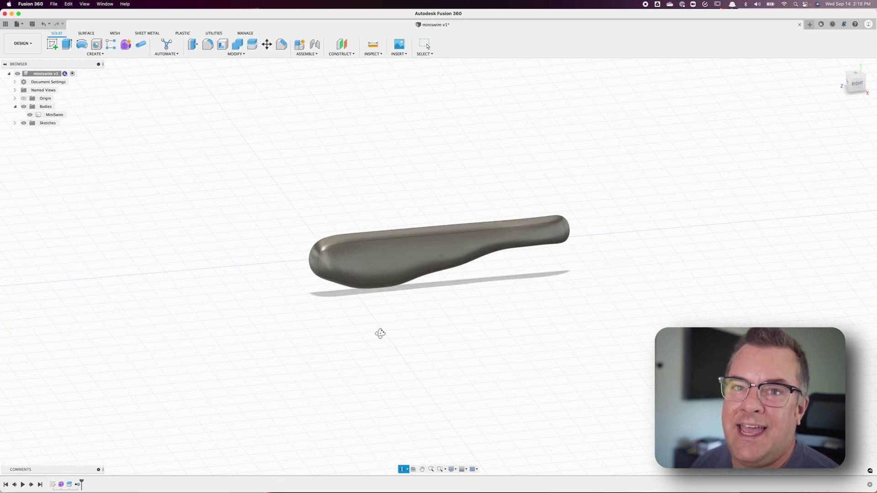
pyautogui.moveTo(380, 334)
pyautogui.keyDown('shift'); pyautogui.mouseDown(button='middle')
pyautogui.moveTo(390, 337)
pyautogui.moveTo(374, 338)
pyautogui.mouseUp(button='middle'); pyautogui.keyUp('shift')
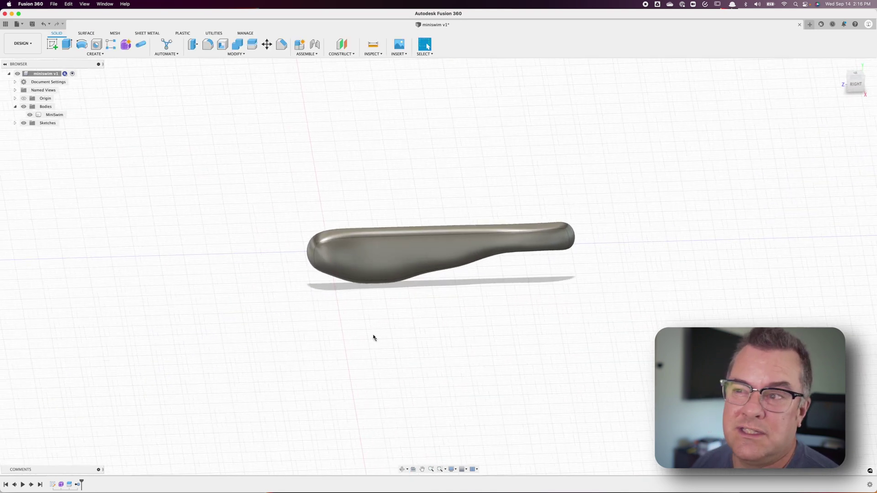
pyautogui.click(852, 84)
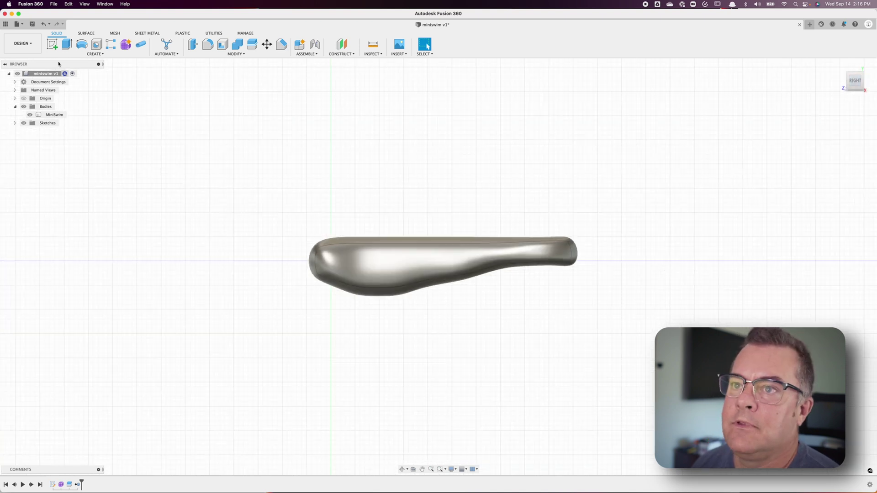
pyautogui.click(52, 44)
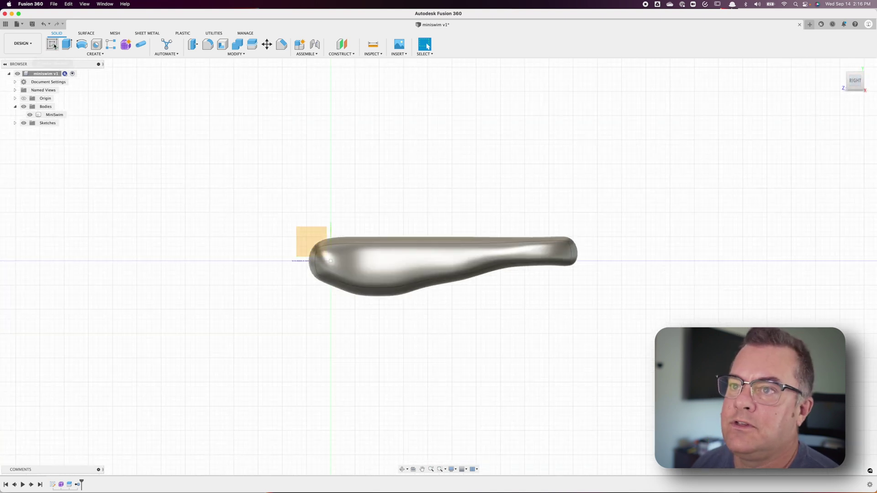
pyautogui.click(310, 237)
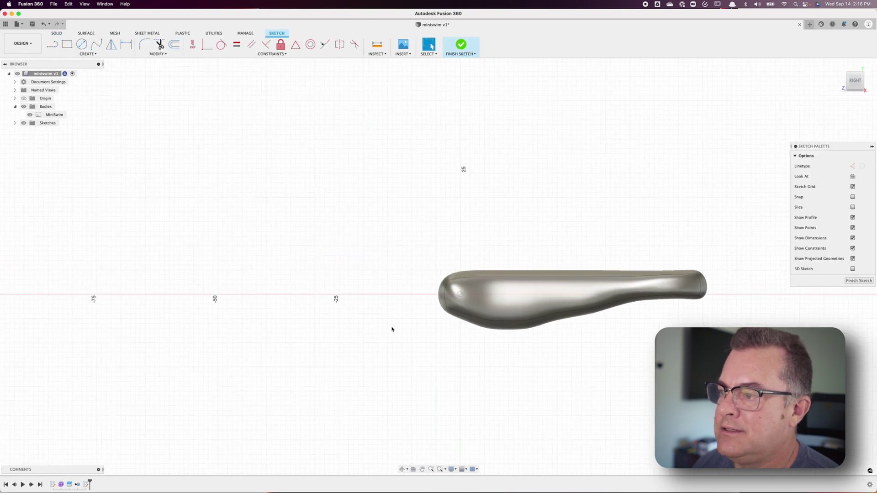
pyautogui.moveTo(458, 340); pyautogui.dragTo(373, 331, button='middle')
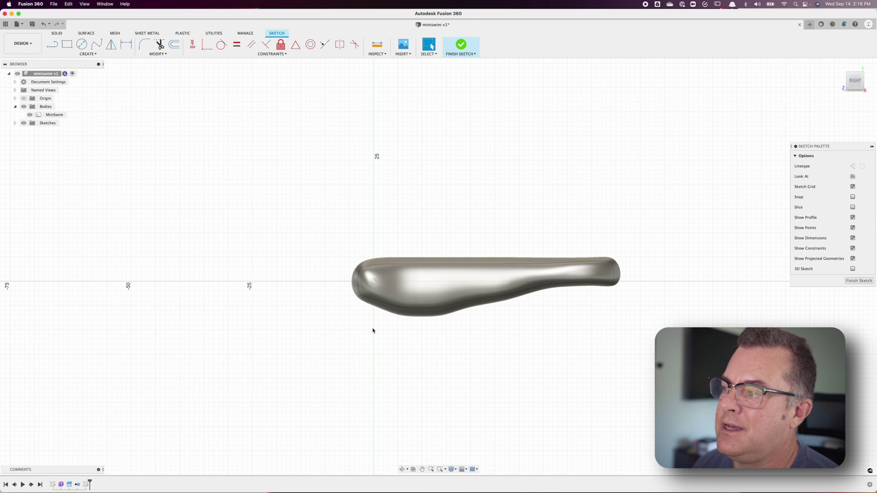
# - Project the four outline edges of the MiniSwim body into the sketch, then hide the body
pyautogui.click(88, 54)
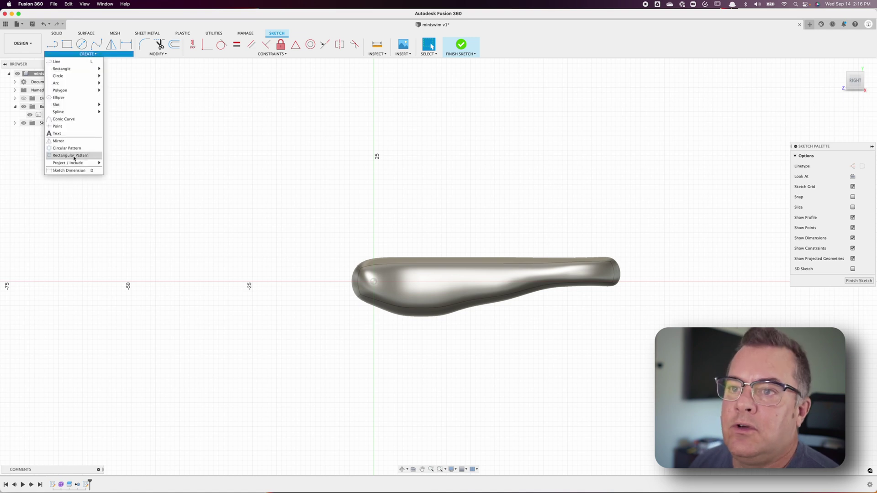
pyautogui.moveTo(73, 165)
pyautogui.click(110, 163)
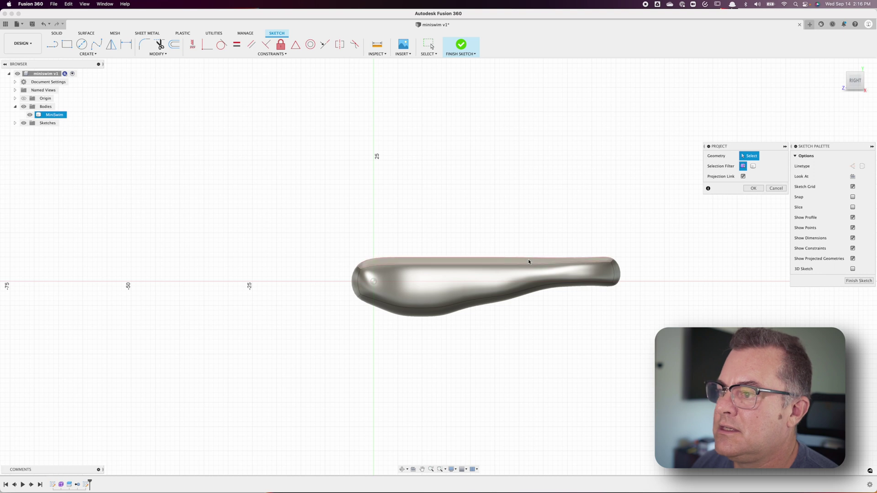
pyautogui.click(561, 259)
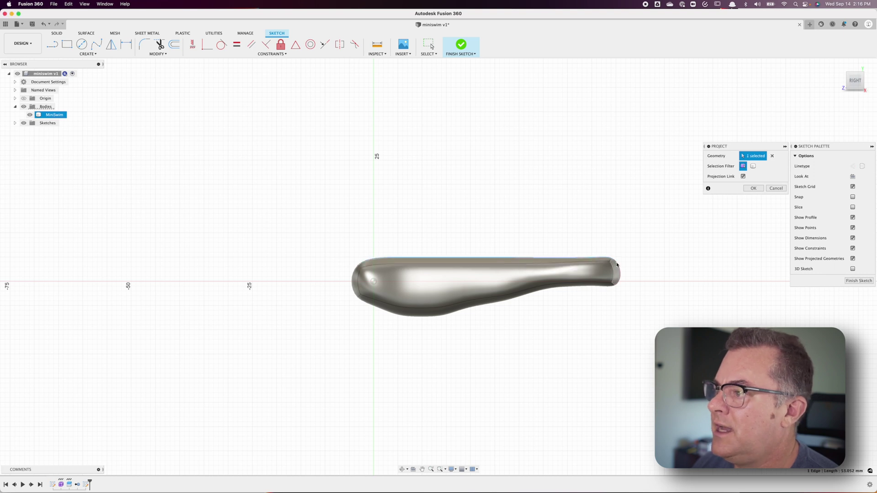
pyautogui.click(615, 276)
pyautogui.click(612, 287)
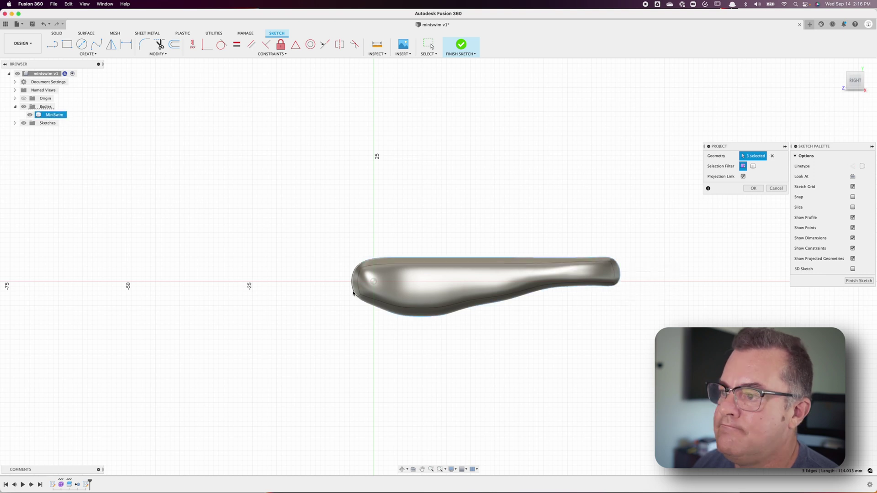
pyautogui.click(355, 294)
pyautogui.click(753, 188)
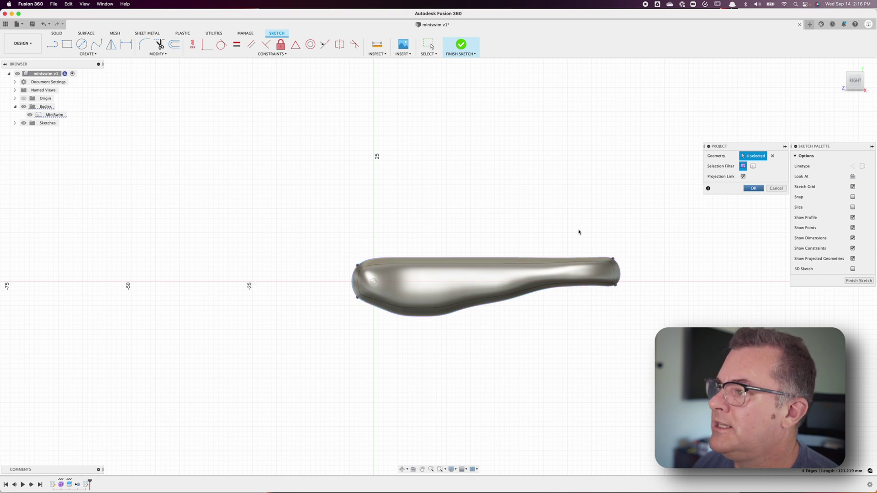
pyautogui.click(30, 114)
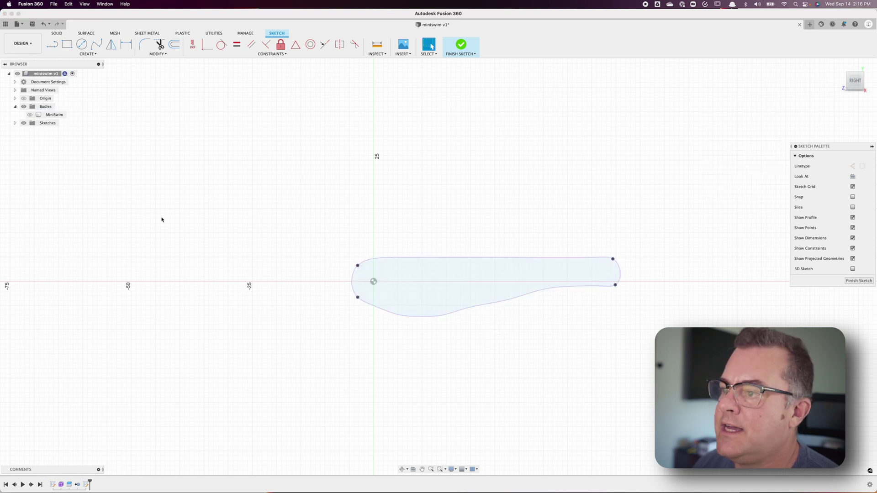
# - Draw a straight vertical two-point spline across the front part of the outline, extending past its upper and lower edges
pyautogui.moveTo(511, 326); pyautogui.dragTo(459, 280, button='middle')
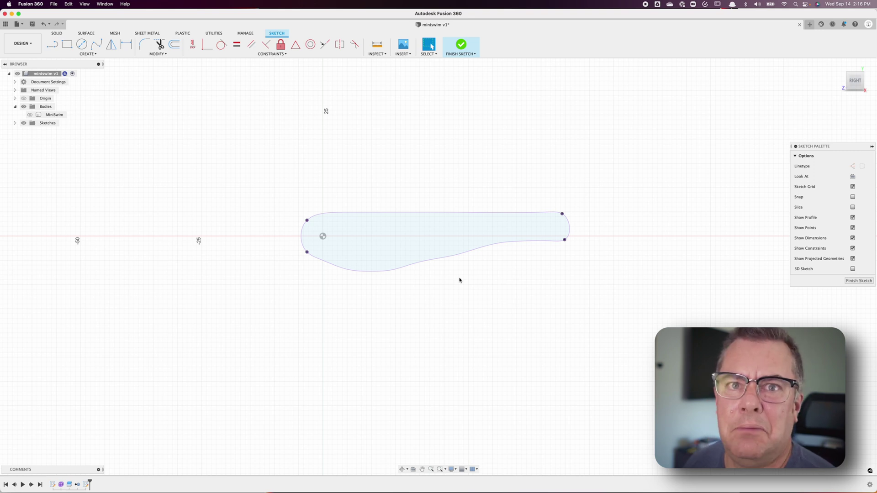
pyautogui.scroll(5, 460, 278)
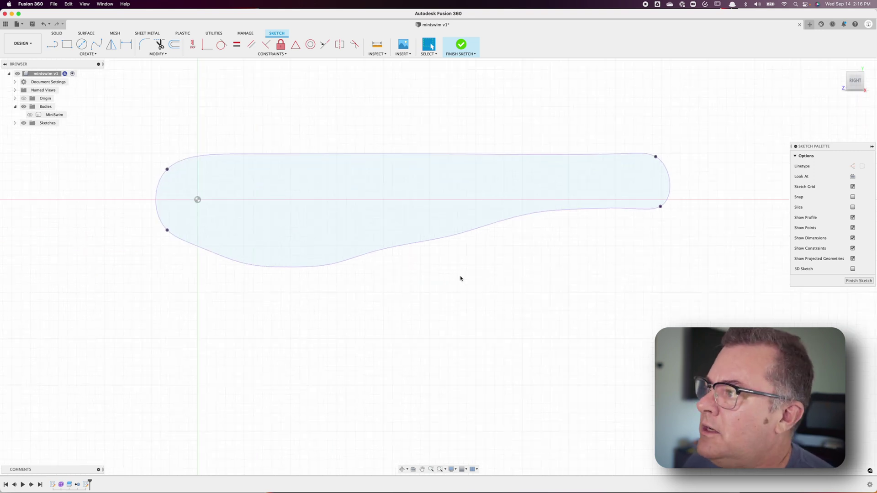
pyautogui.moveTo(460, 276); pyautogui.dragTo(553, 343, button='middle')
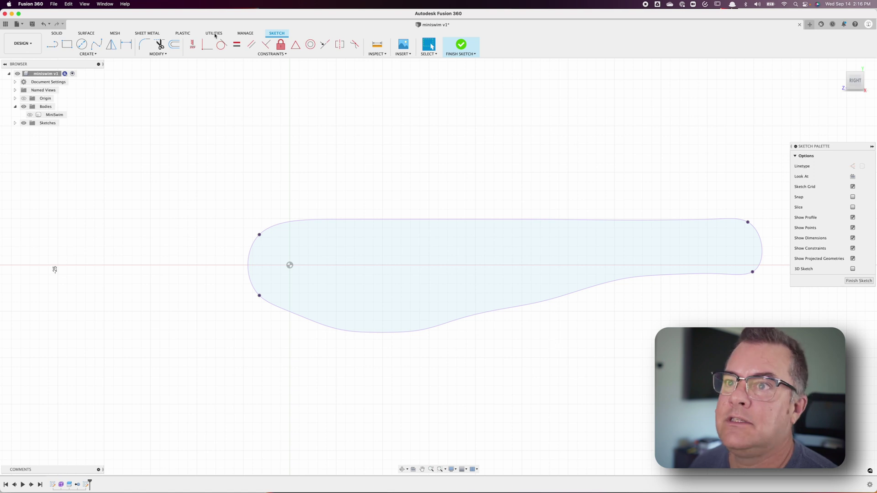
pyautogui.click(96, 44)
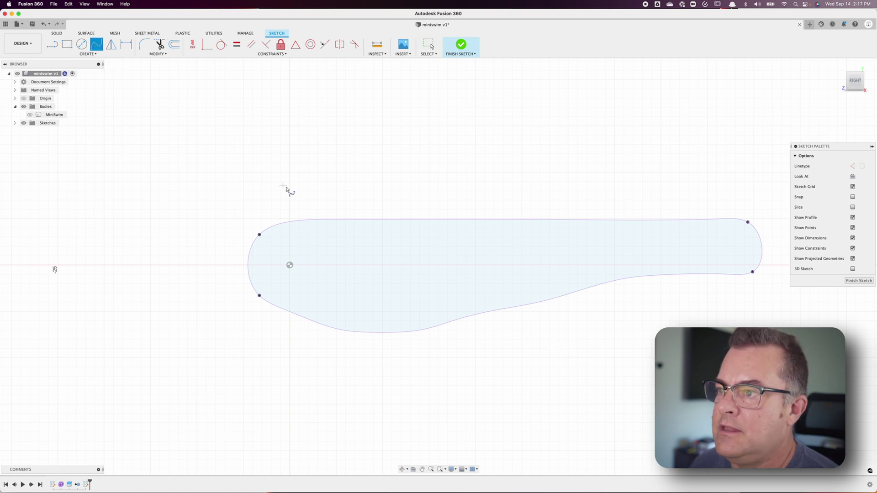
pyautogui.click(350, 198)
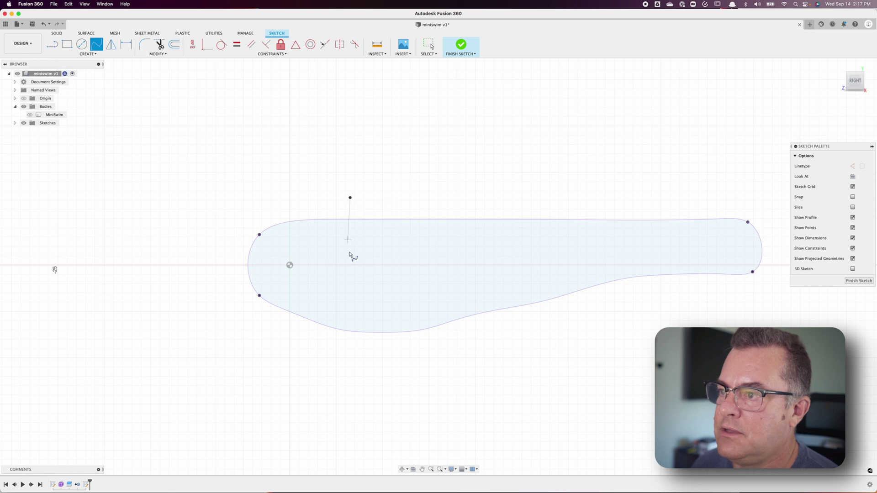
pyautogui.click(350, 353)
pyautogui.click(333, 352)
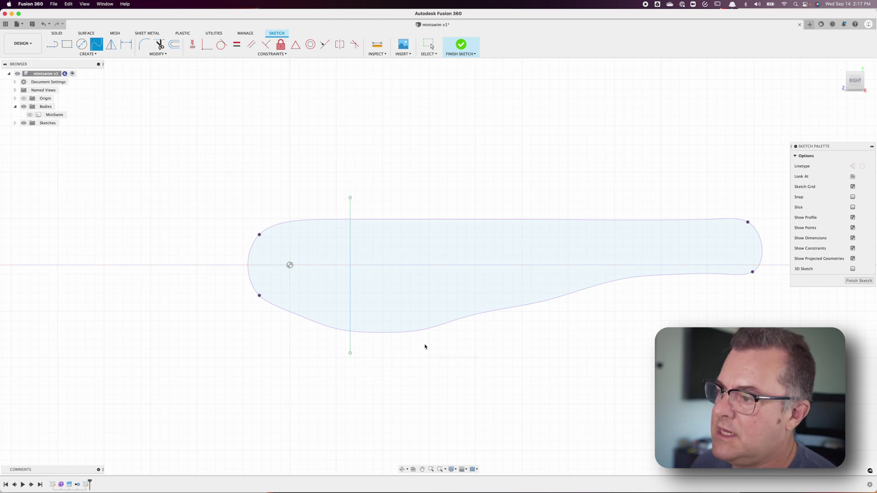
pyautogui.press('q')
pyautogui.click(863, 169)
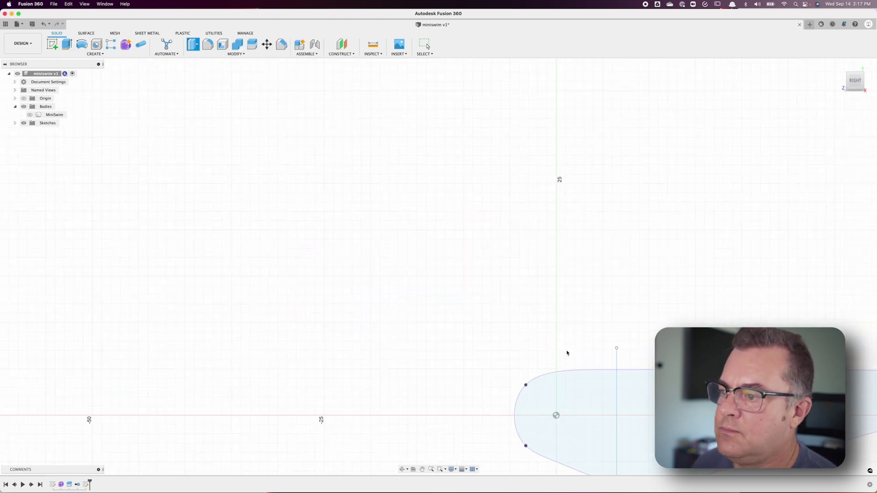
pyautogui.moveTo(441, 347)
pyautogui.mouseDown(button='middle')
pyautogui.moveTo(412, 292)
pyautogui.moveTo(298, 173)
pyautogui.mouseUp(button='middle')
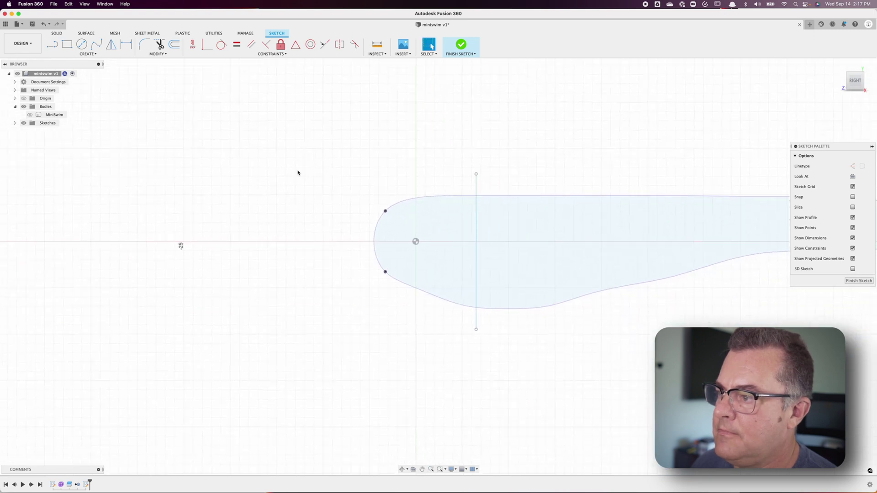
# - Bend the spline with its two end tangent handles into an arc that bulges towards the tail
pyautogui.click(476, 330)
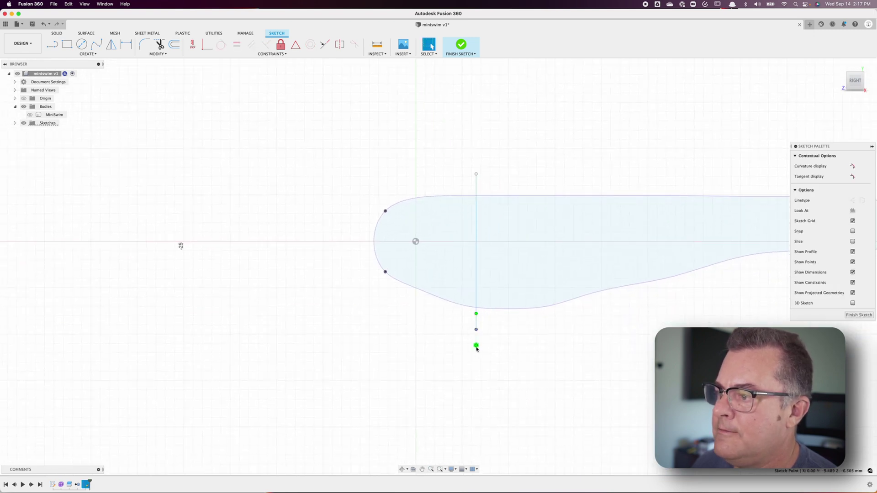
pyautogui.moveTo(476, 347); pyautogui.dragTo(465, 348)
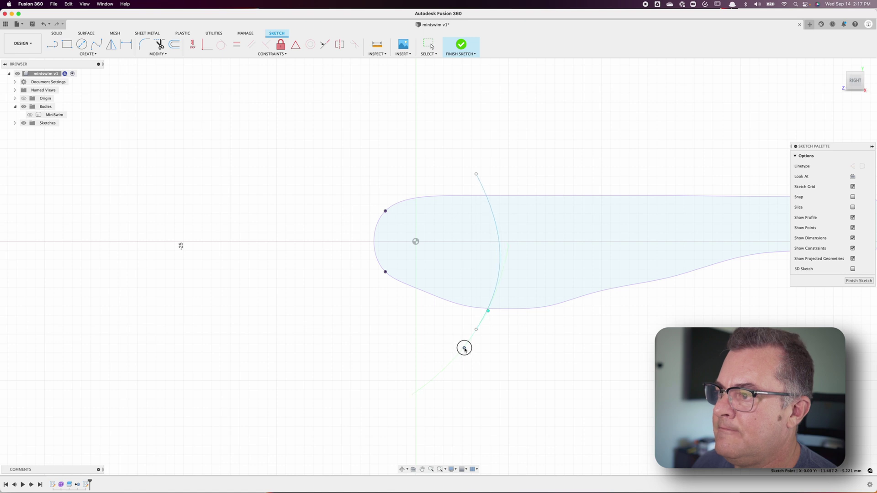
pyautogui.click(476, 175)
pyautogui.moveTo(483, 187); pyautogui.dragTo(484, 185)
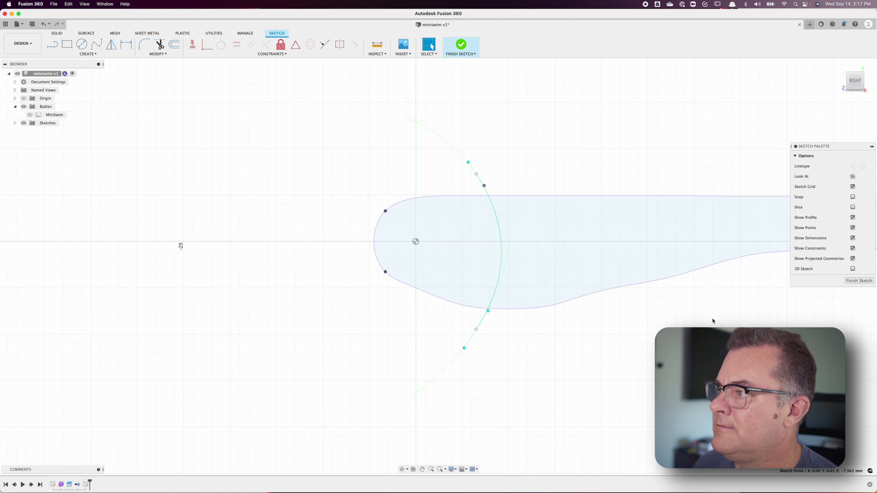
# - Draw a line from the curved spline at the horizontal axis to the tail end of the outline
pyautogui.moveTo(714, 318); pyautogui.dragTo(455, 311, button='middle')
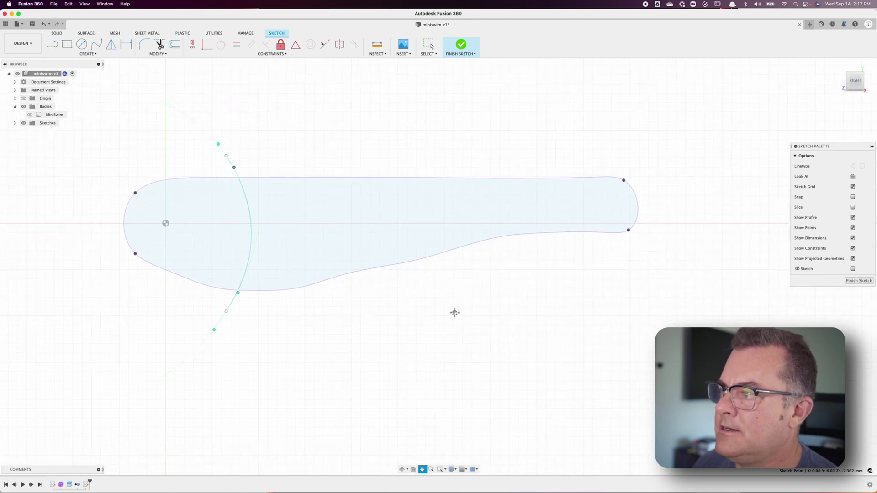
pyautogui.click(52, 43)
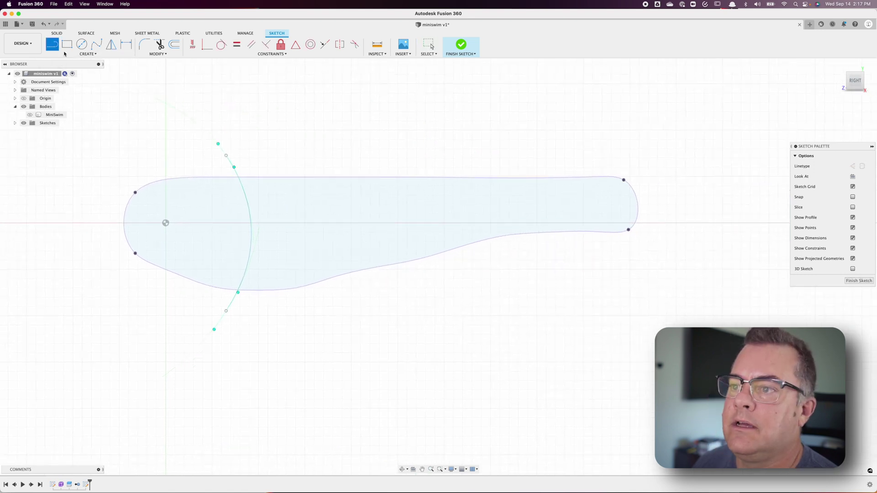
pyautogui.click(251, 223)
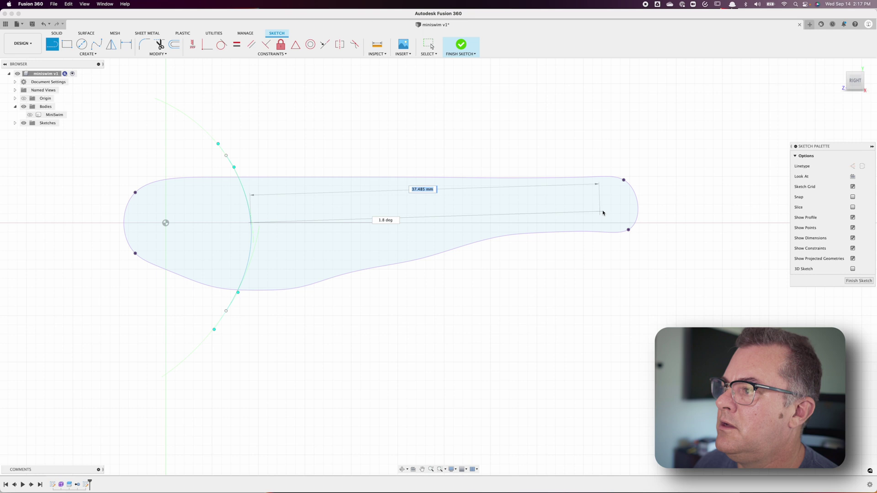
pyautogui.doubleClick(637, 205)
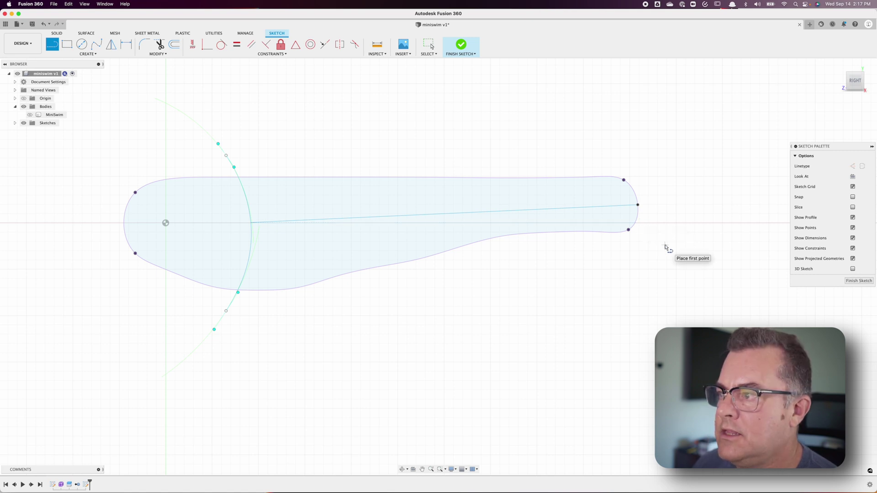
pyautogui.press('Escape')
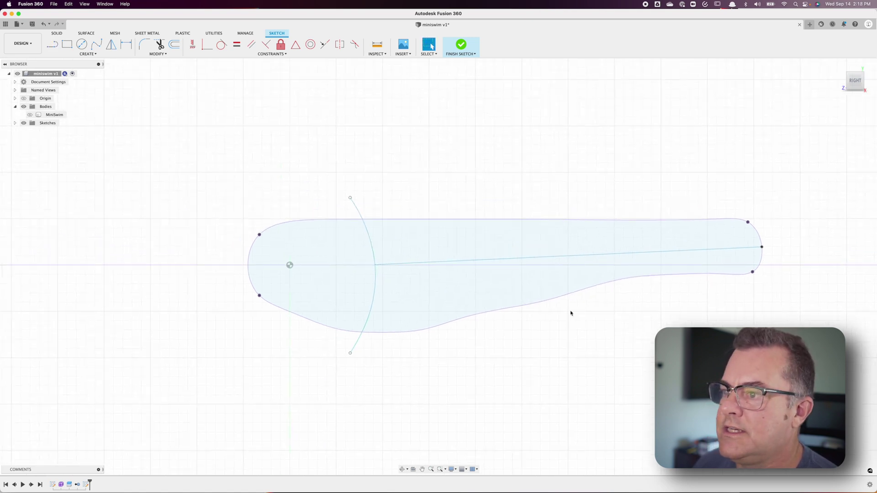
# - Show the MiniSwim body and split it with the curved spline as the splitting tool
pyautogui.click(30, 114)
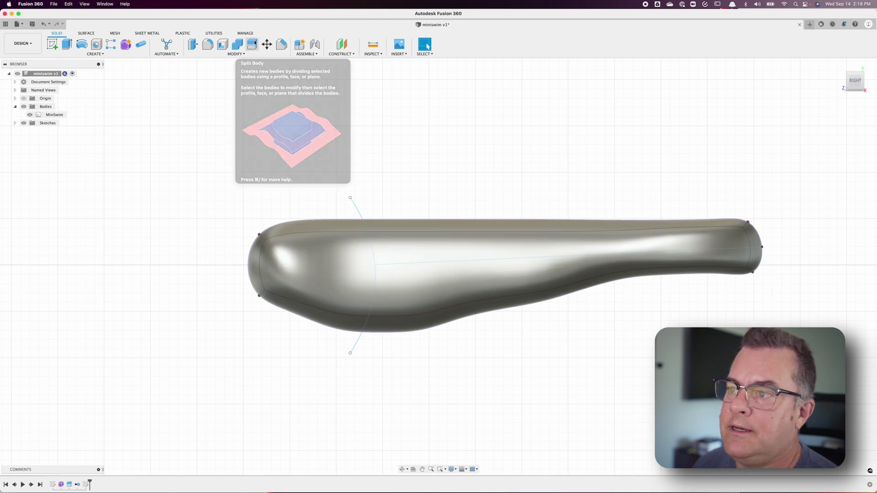
pyautogui.click(252, 44)
pyautogui.click(289, 241)
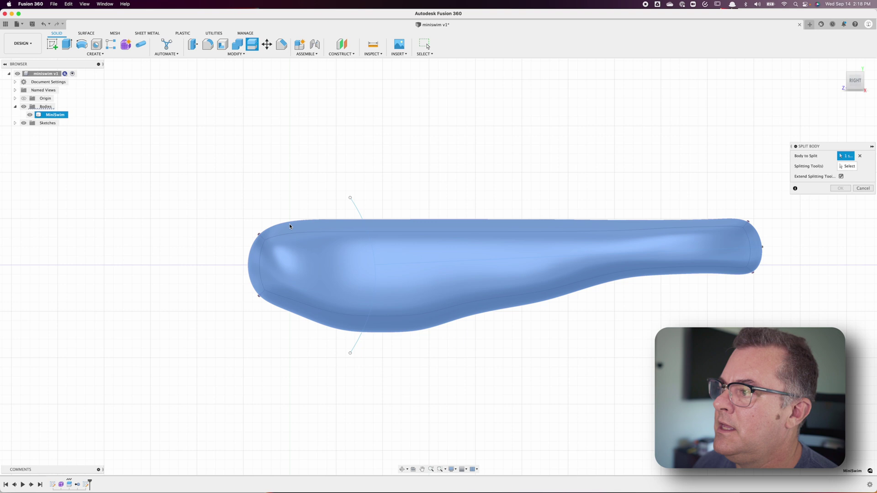
pyautogui.click(847, 166)
pyautogui.click(358, 209)
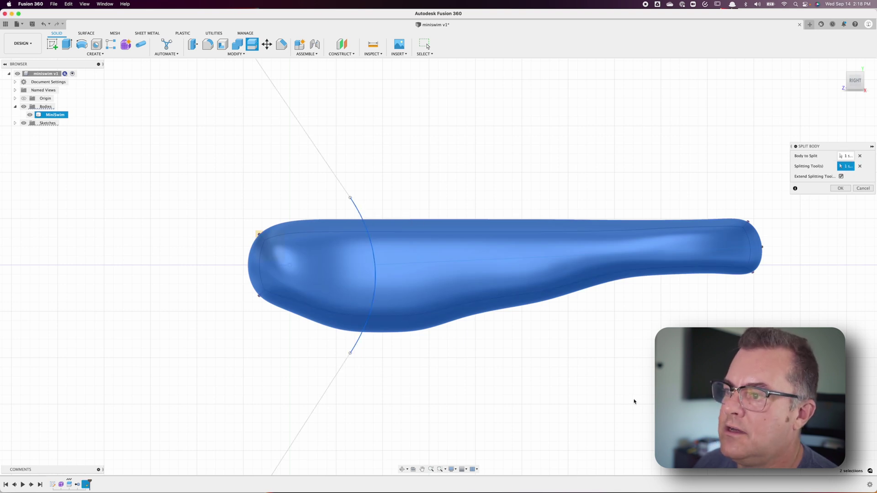
pyautogui.click(840, 188)
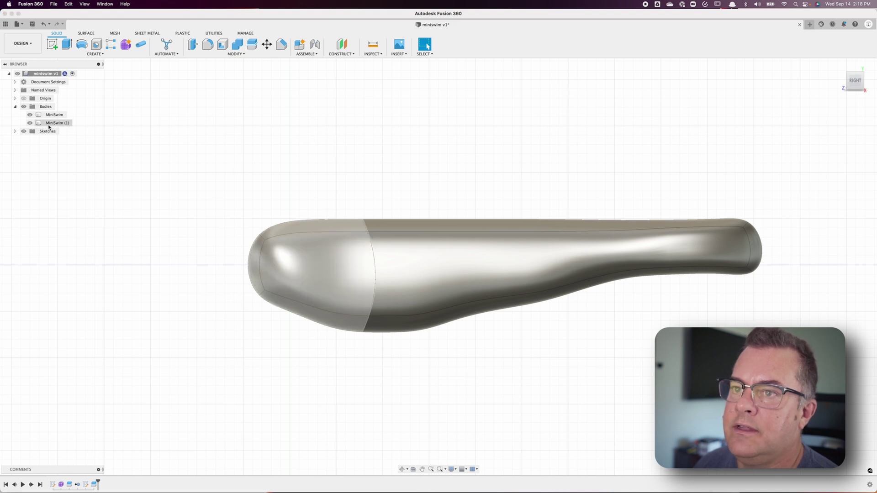
# - Rename the split-off front body as Head and hide it
pyautogui.doubleClick(69, 124)
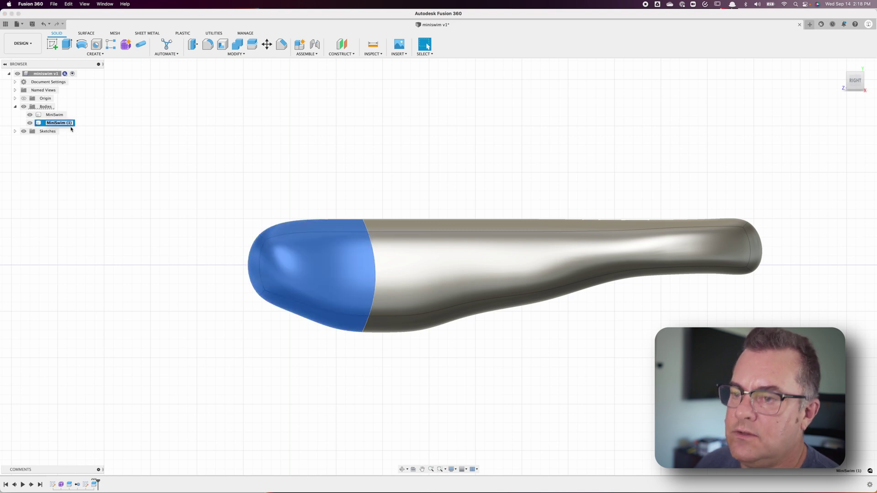
pyautogui.write('He')
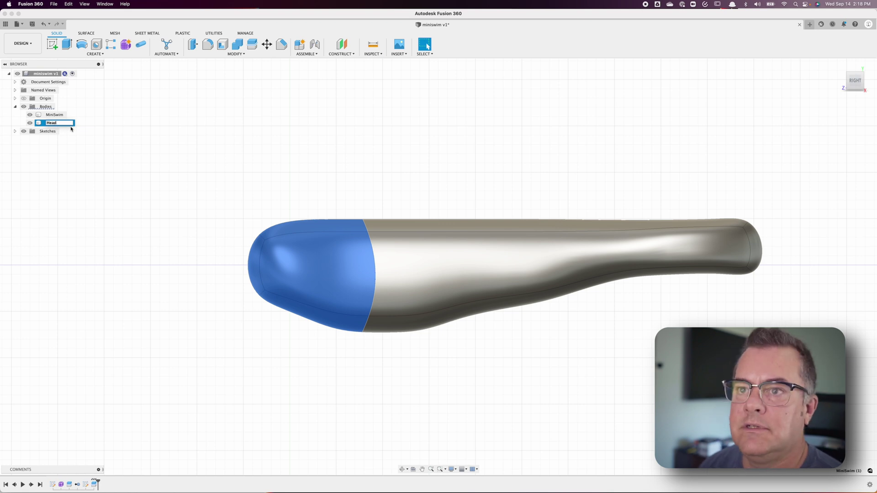
pyautogui.write('ad')
pyautogui.press('Return')
pyautogui.click(29, 123)
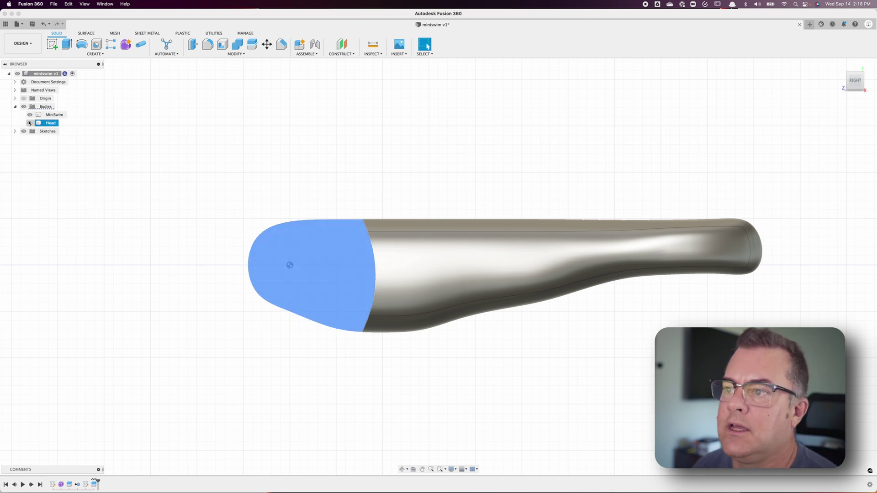
# - Split the MiniSwim body lengthwise, using the Sketch2 line that runs to the tail as the splitting tool
pyautogui.click(106, 191)
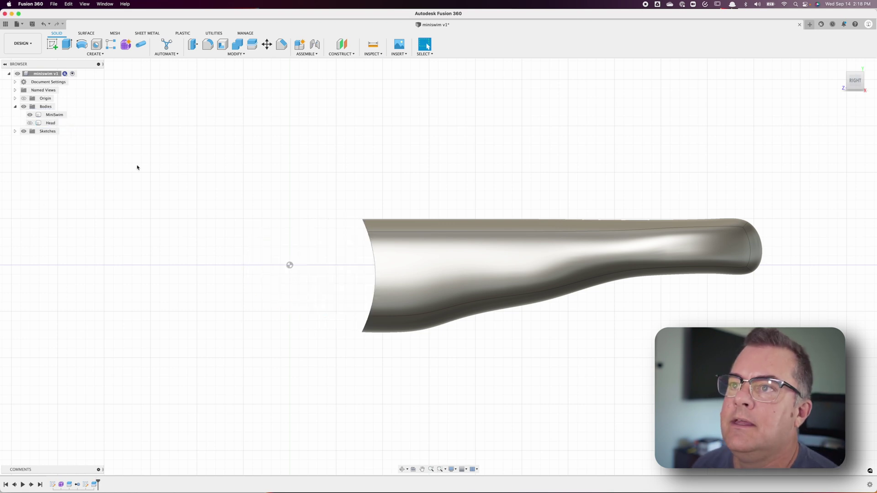
pyautogui.click(252, 43)
pyautogui.click(454, 223)
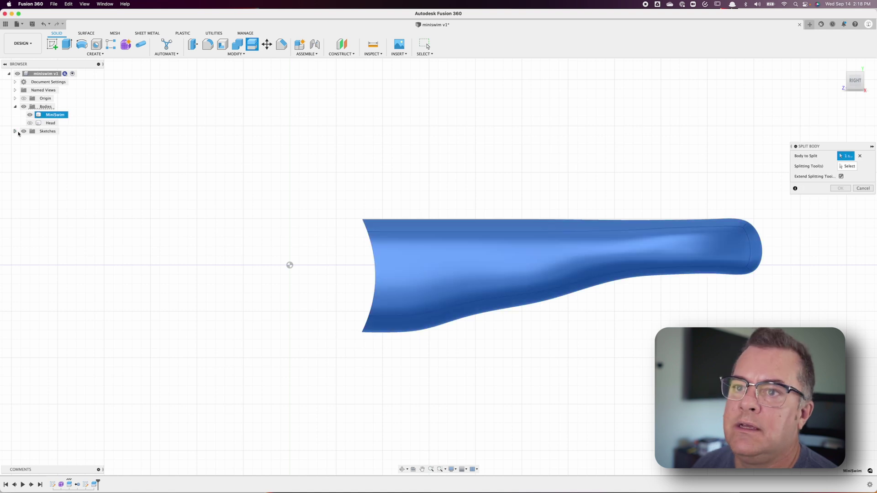
pyautogui.click(15, 132)
pyautogui.click(30, 147)
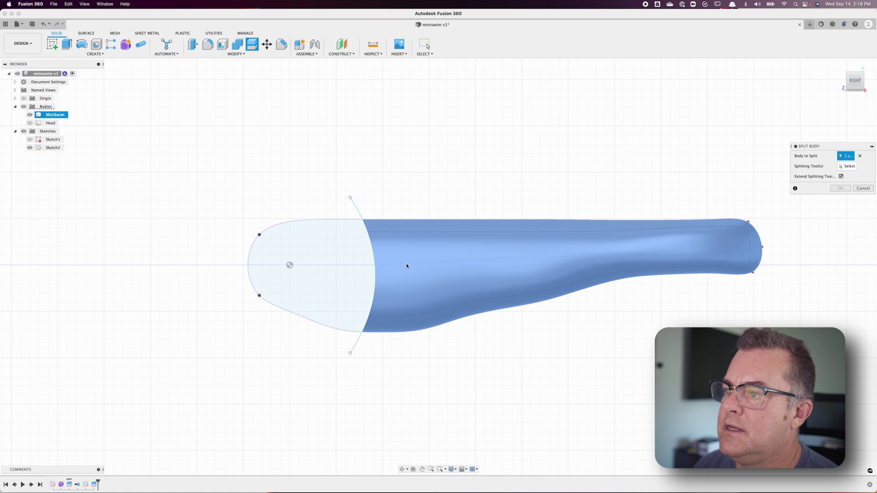
pyautogui.click(848, 167)
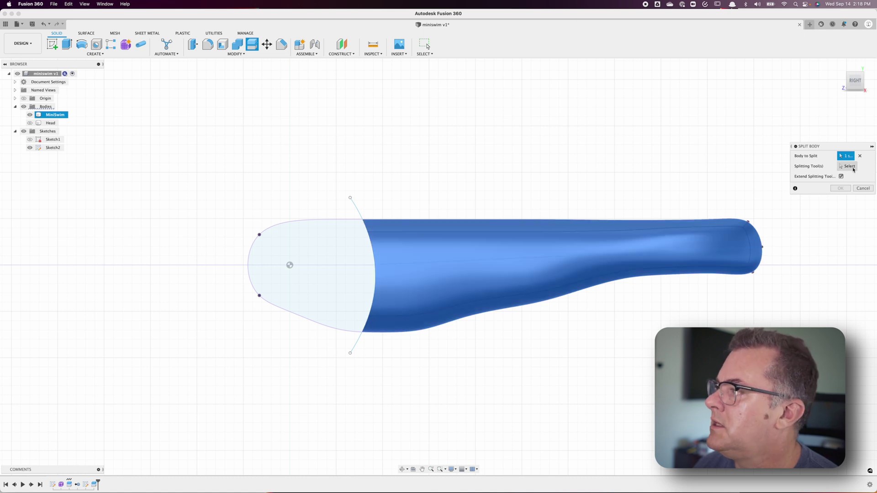
pyautogui.click(739, 250)
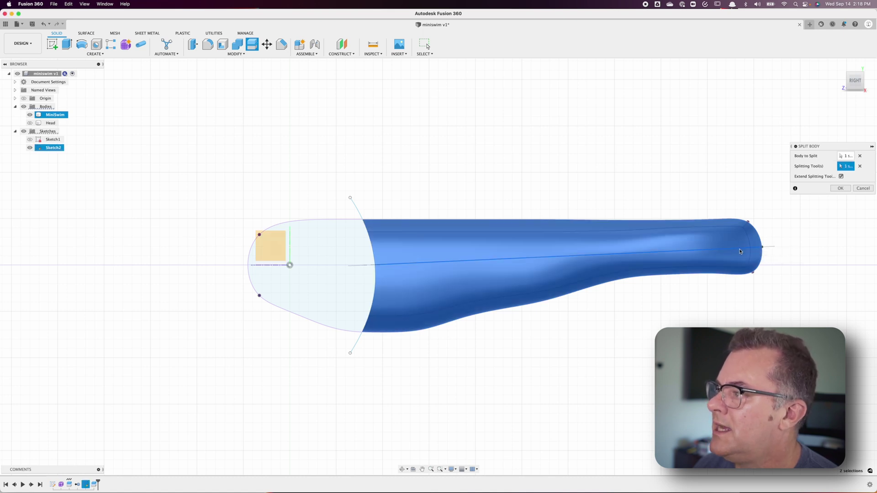
pyautogui.click(841, 188)
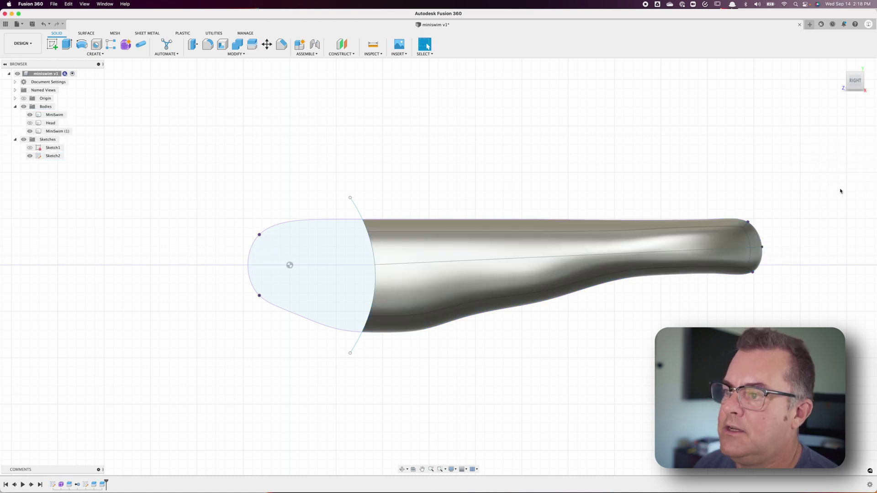
# - Hide Sketch2 and rename the split-off lower body as Body Bottom
pyautogui.click(30, 156)
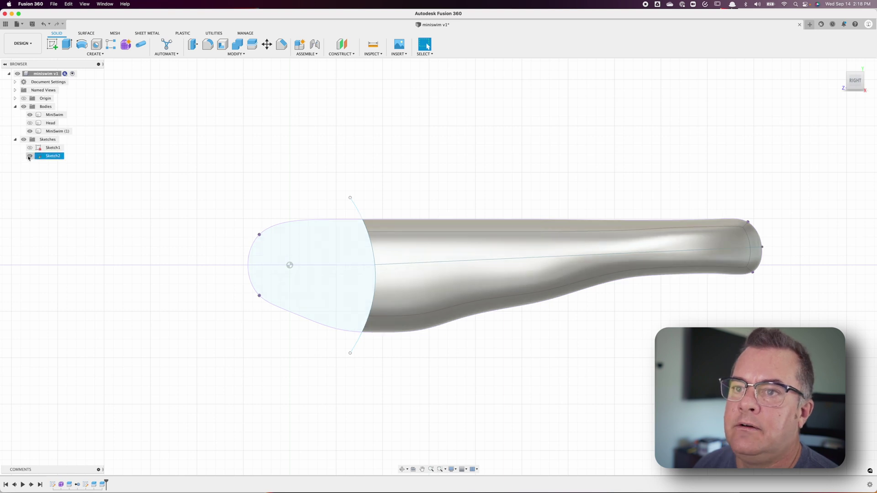
pyautogui.click(29, 131)
pyautogui.click(30, 131)
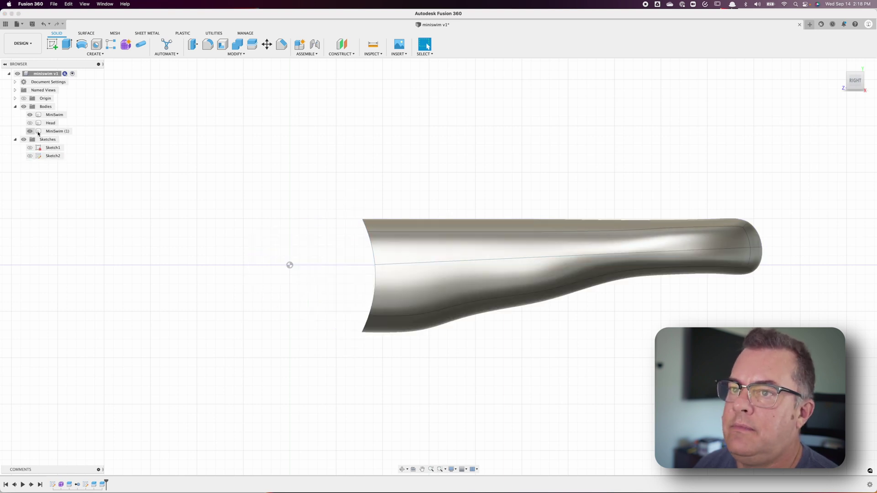
pyautogui.click(67, 132)
pyautogui.write('Bo')
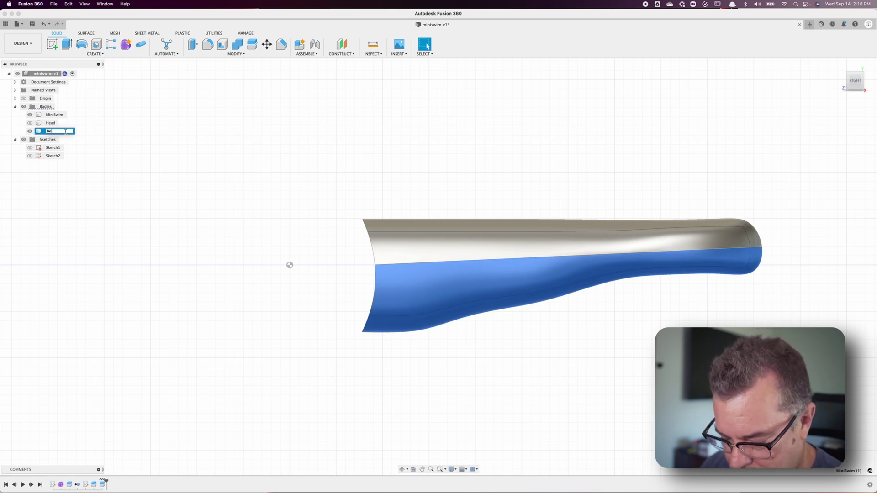
pyautogui.write('dy Bottom')
pyautogui.press('Return')
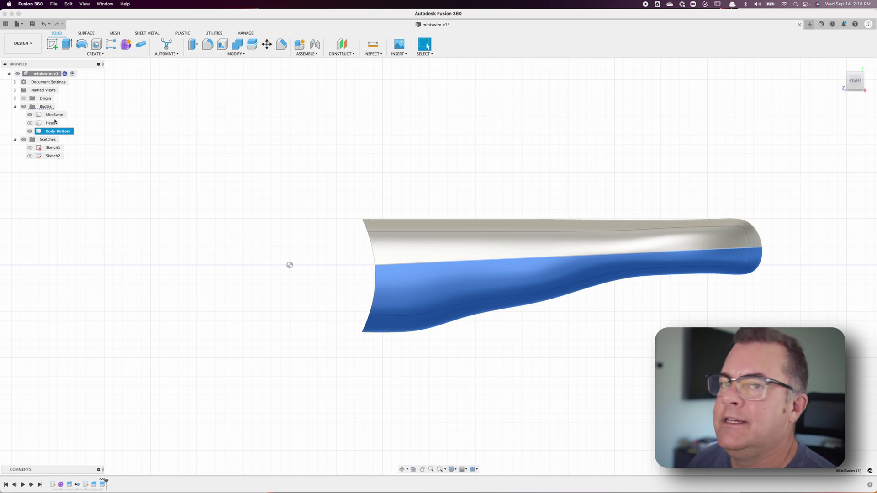
pyautogui.click(29, 123)
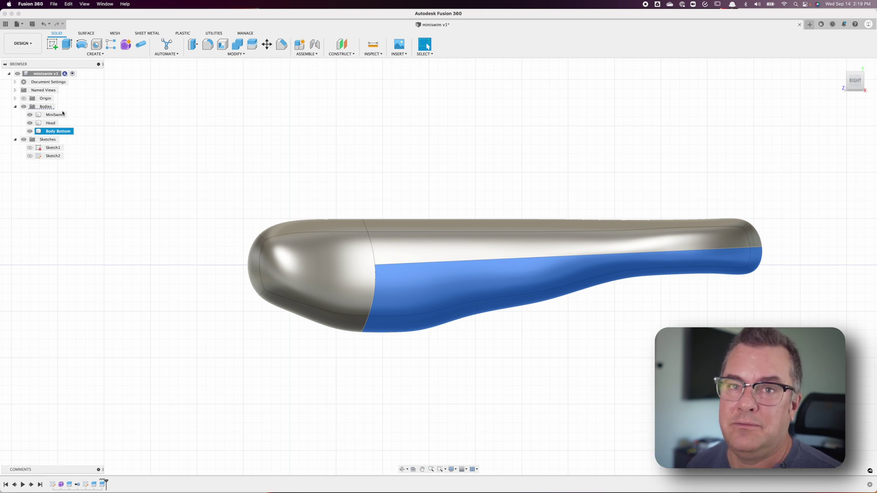
pyautogui.click(30, 123)
pyautogui.click(126, 193)
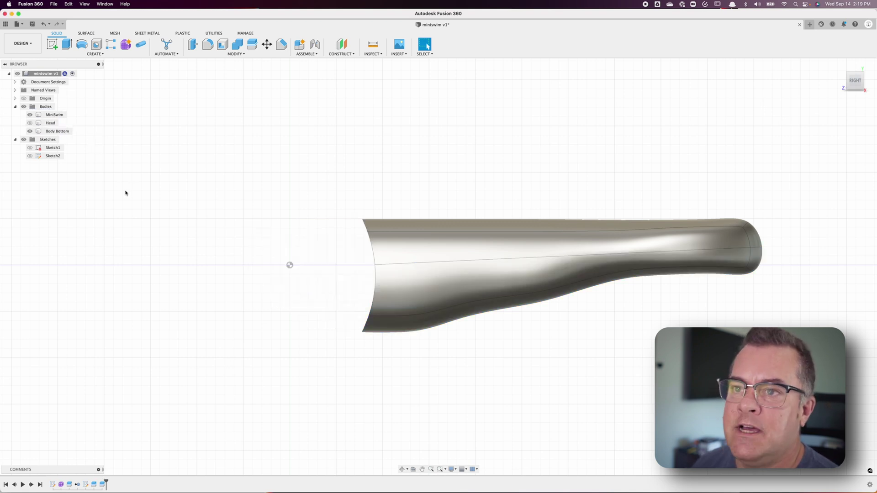
# - Start a sketch on the side-view plane and draw a slanted line about 16.8 mm long at 112° across the body's front end
pyautogui.click(52, 44)
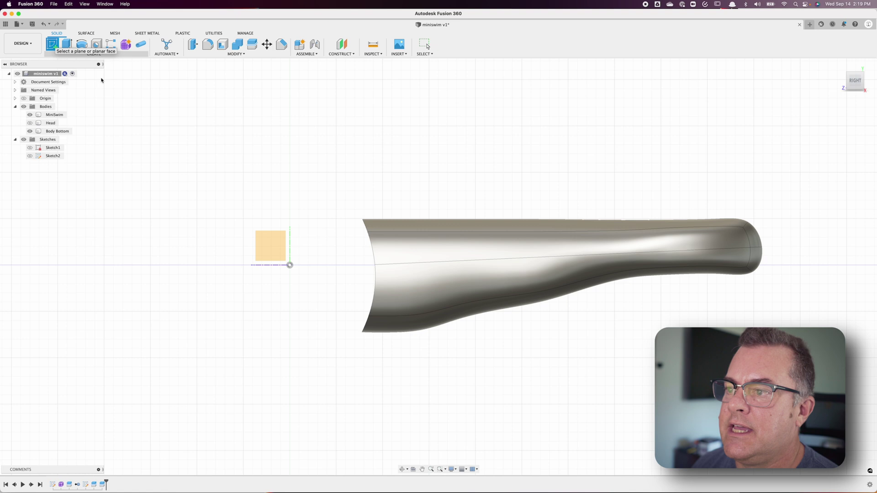
pyautogui.moveTo(244, 316)
pyautogui.mouseDown(button='middle')
pyautogui.moveTo(404, 340)
pyautogui.moveTo(204, 317)
pyautogui.mouseUp(button='middle')
pyautogui.click(430, 270)
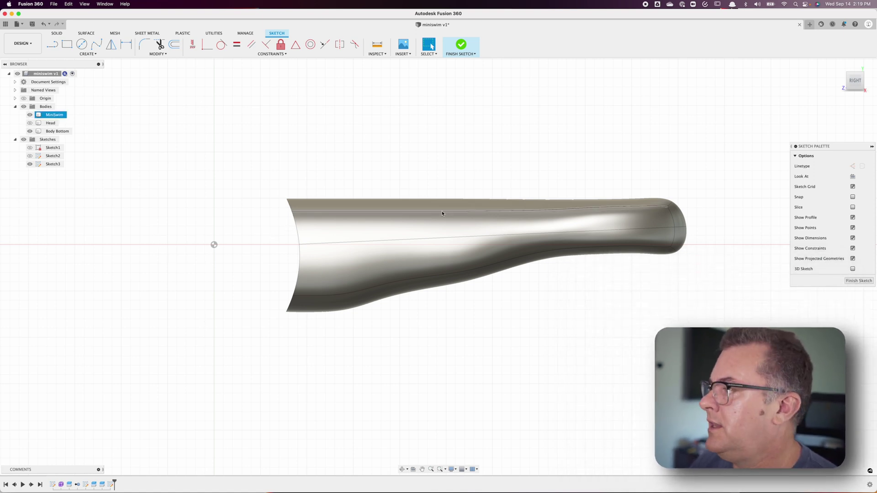
pyautogui.click(54, 45)
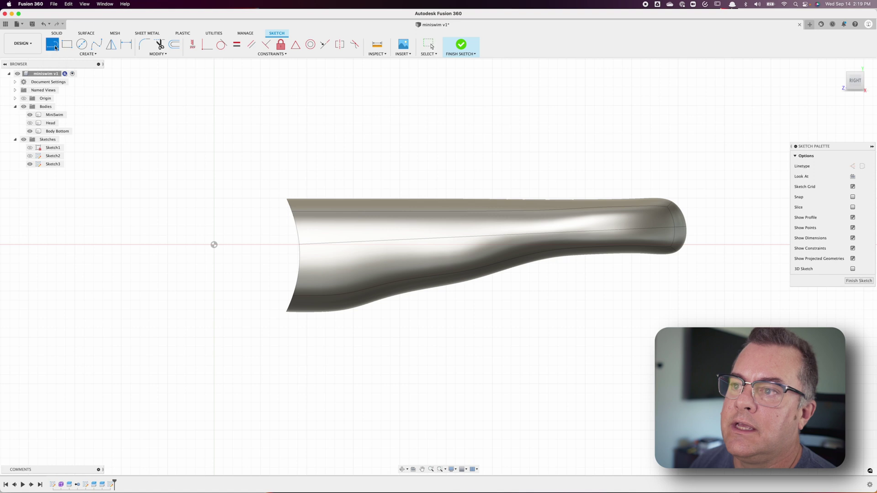
pyautogui.click(292, 187)
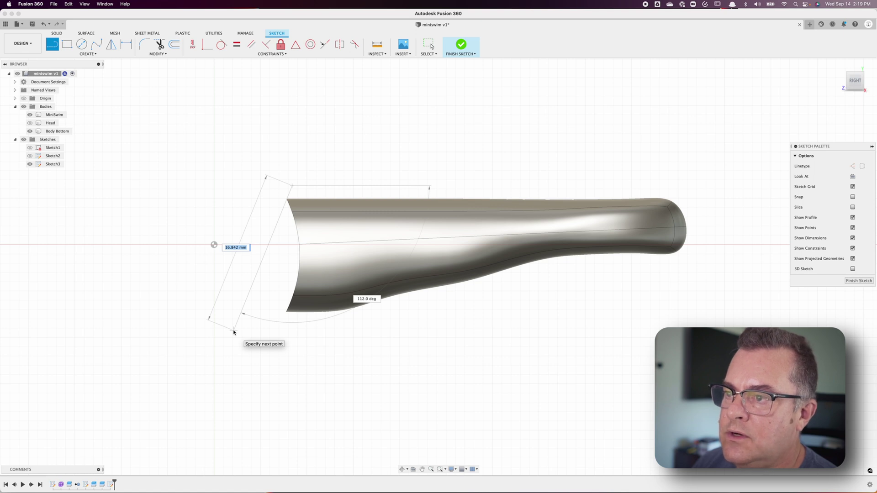
pyautogui.click(233, 331)
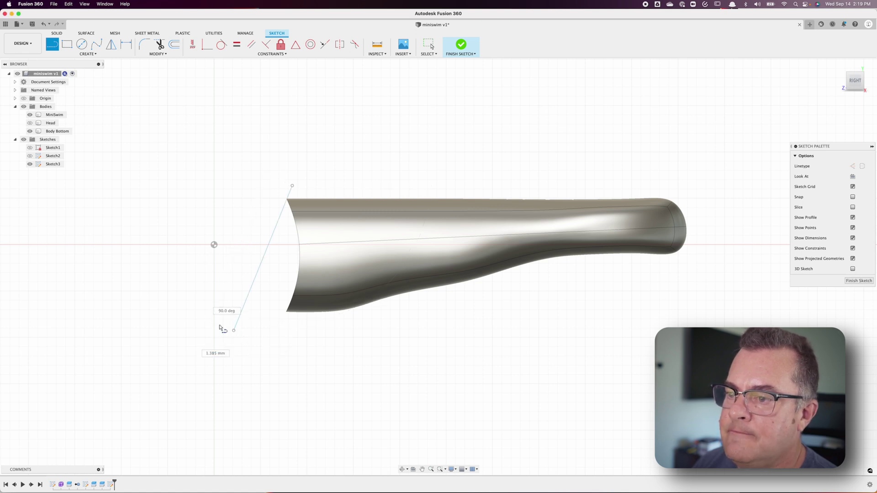
pyautogui.press('Escape')
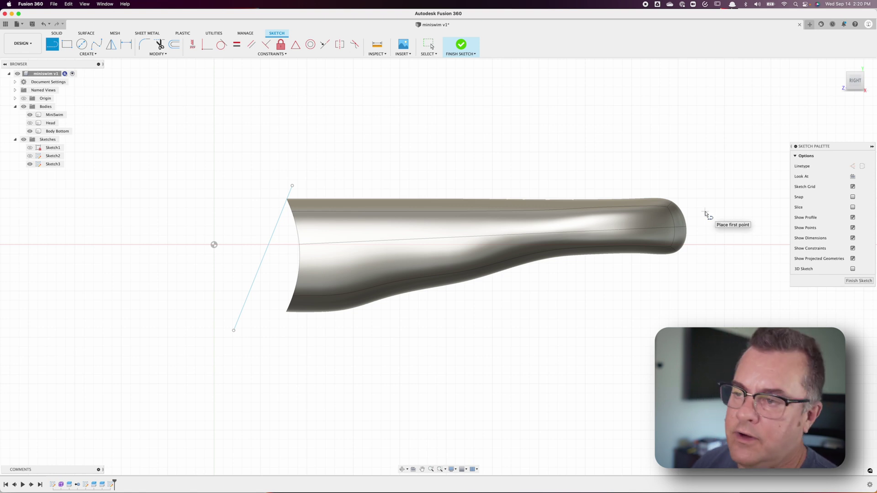
# - Start a rectangular pattern of the slanted line and extend it about 44.85 mm along the body past the tail
pyautogui.click(88, 53)
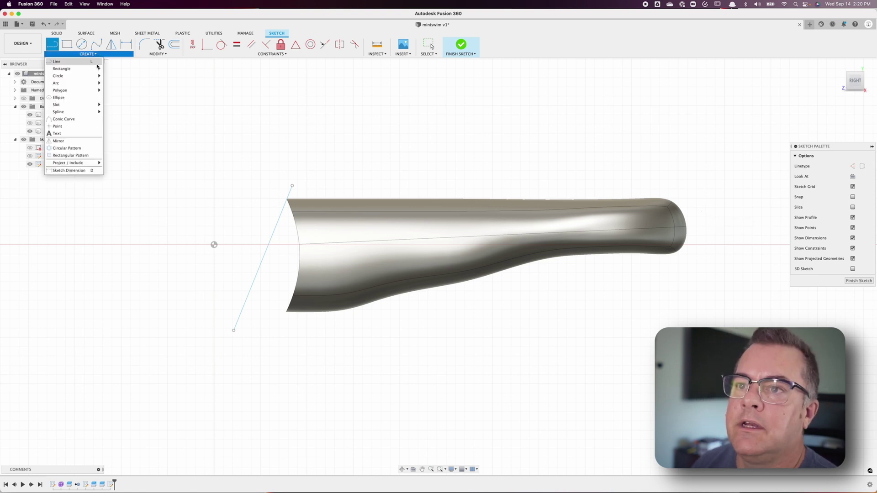
pyautogui.click(78, 155)
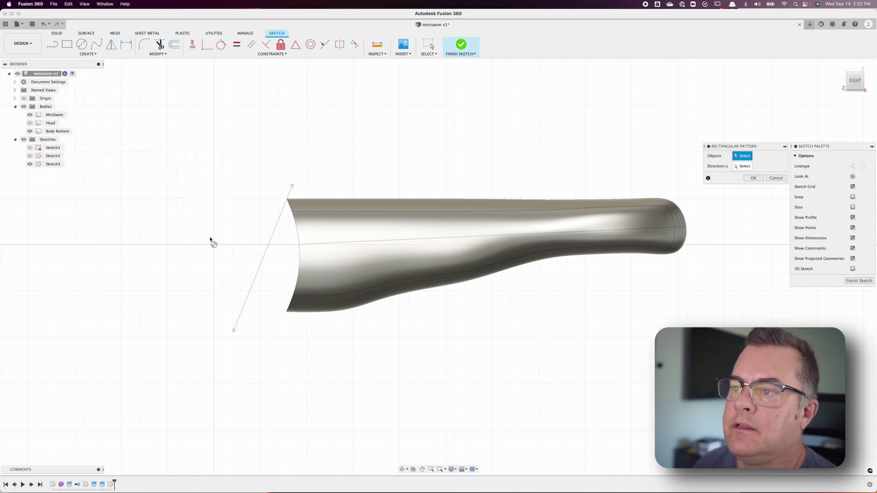
pyautogui.click(265, 253)
pyautogui.moveTo(270, 259); pyautogui.dragTo(687, 243)
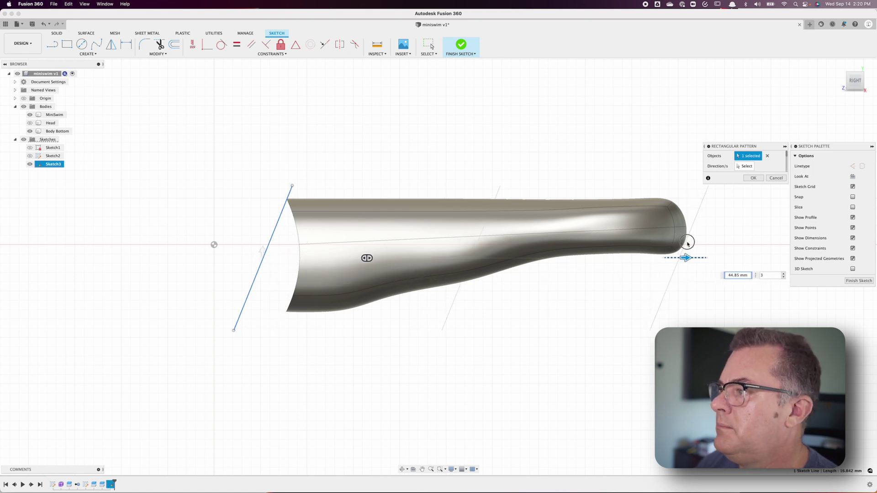
# - Set the pattern quantity to 30 instances and create the row of slanted lines
pyautogui.press('Tab')
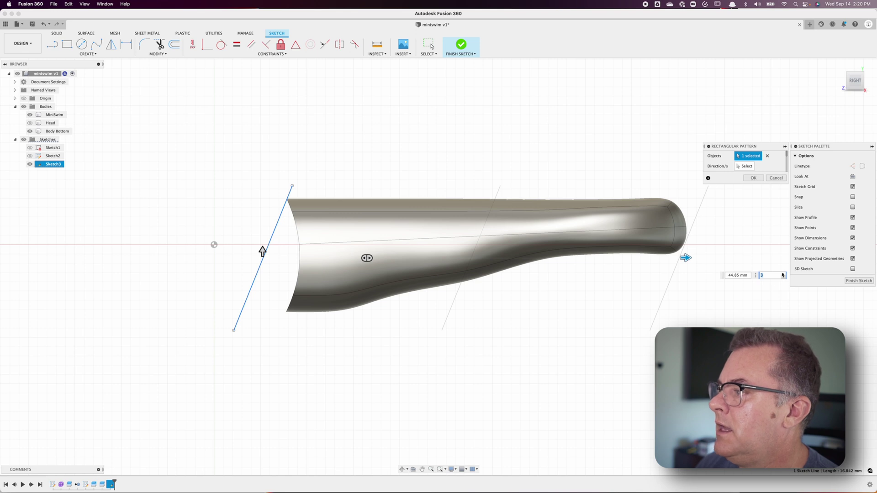
pyautogui.write('9')
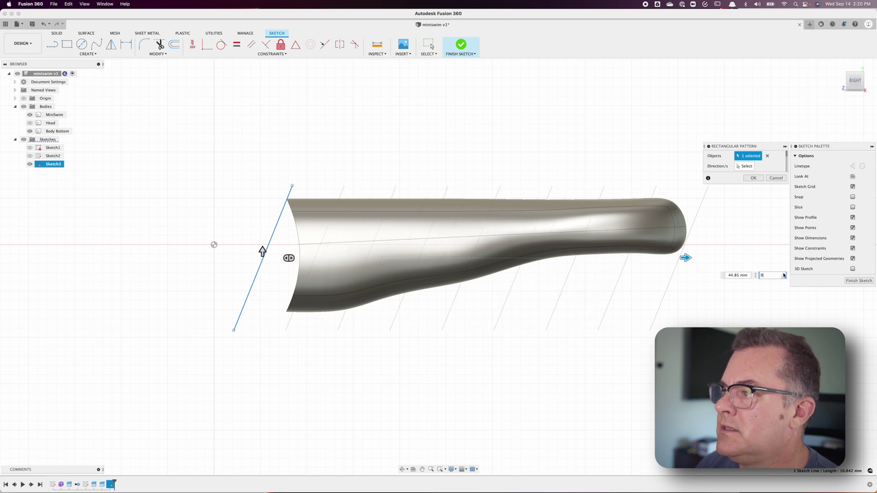
pyautogui.press('BackSpace')
pyautogui.write('12')
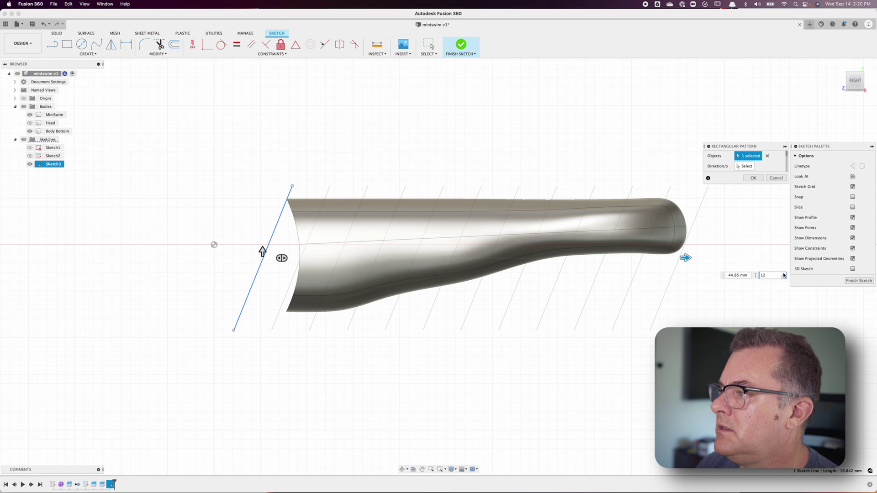
pyautogui.press('Up')
pyautogui.press('Up')
pyautogui.press('Up')
pyautogui.press('Up')
pyautogui.press('Up')
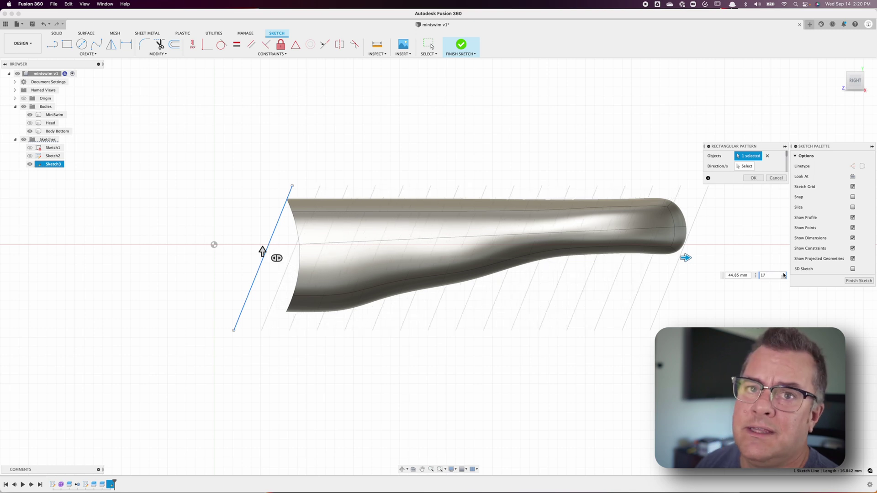
pyautogui.press('Up')
pyautogui.press('Up')
pyautogui.press('Up')
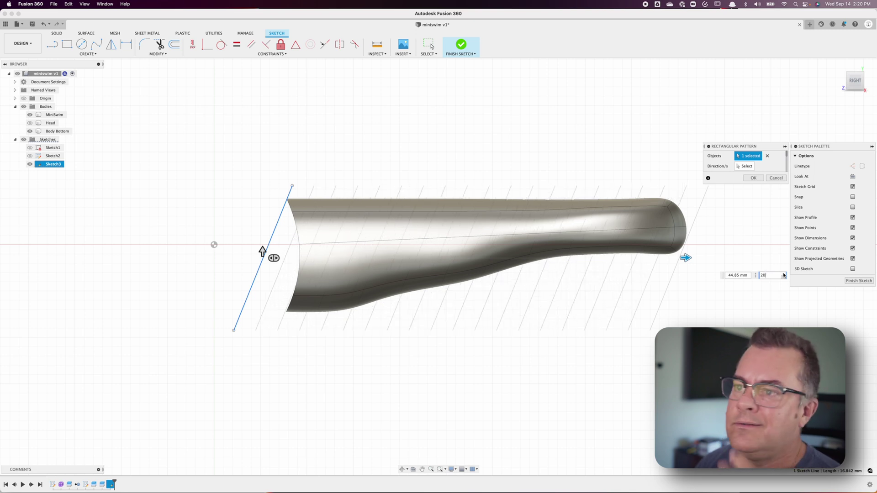
pyautogui.doubleClick(772, 276)
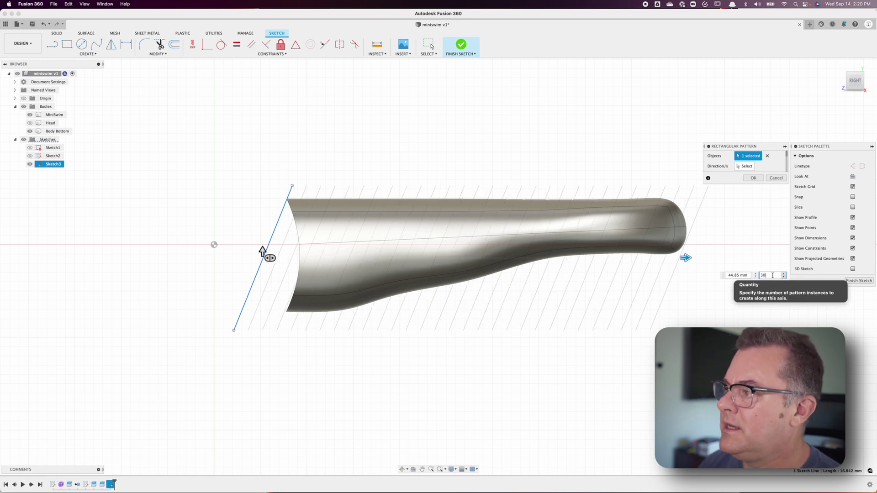
pyautogui.click(754, 178)
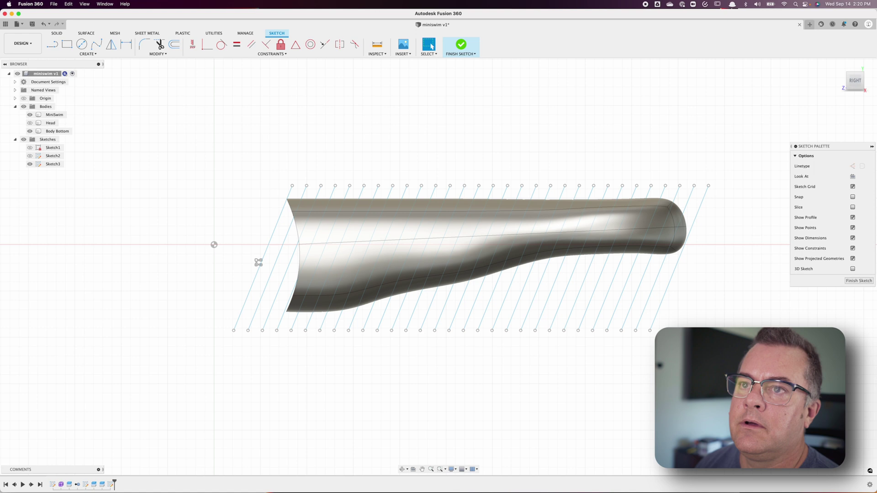
# - Sketch a second line about 16.4 mm long that slants the opposite way and crosses the first line ahead of the body
pyautogui.press('l')
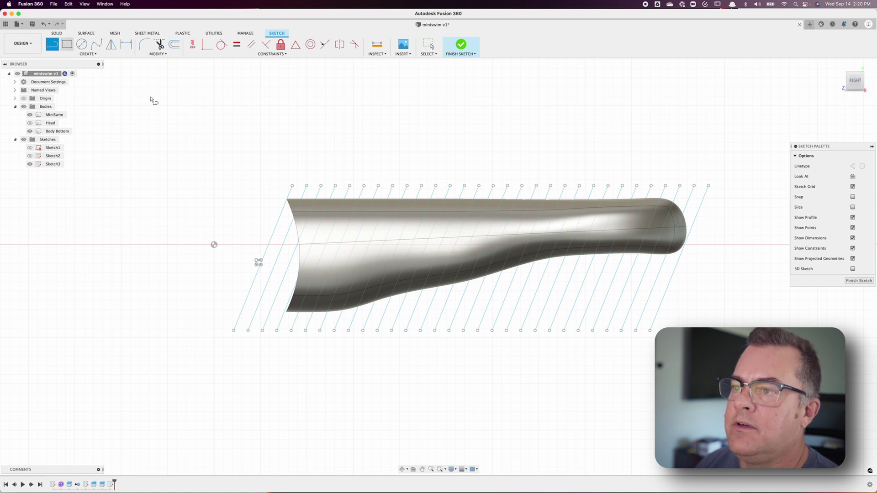
pyautogui.click(250, 186)
pyautogui.click(298, 331)
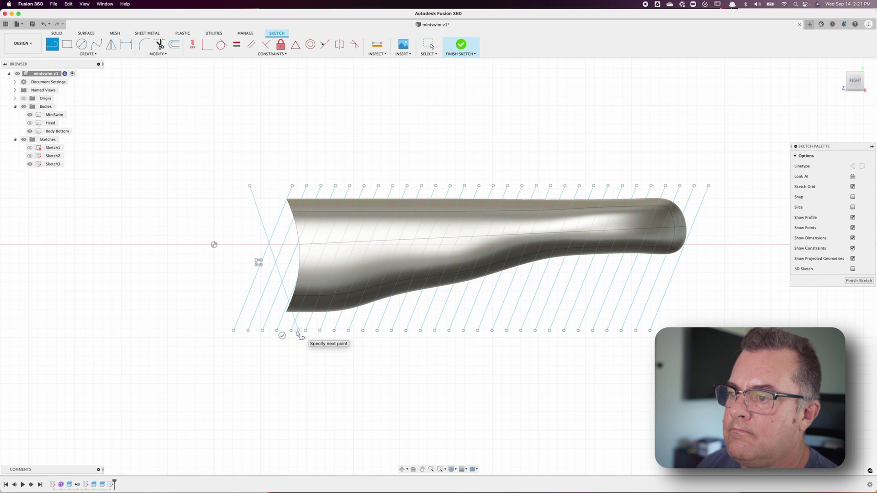
# - Create a rectangular pattern of the opposite-slanted line with 30 instances over about 46.29 mm along the body
pyautogui.click(112, 55)
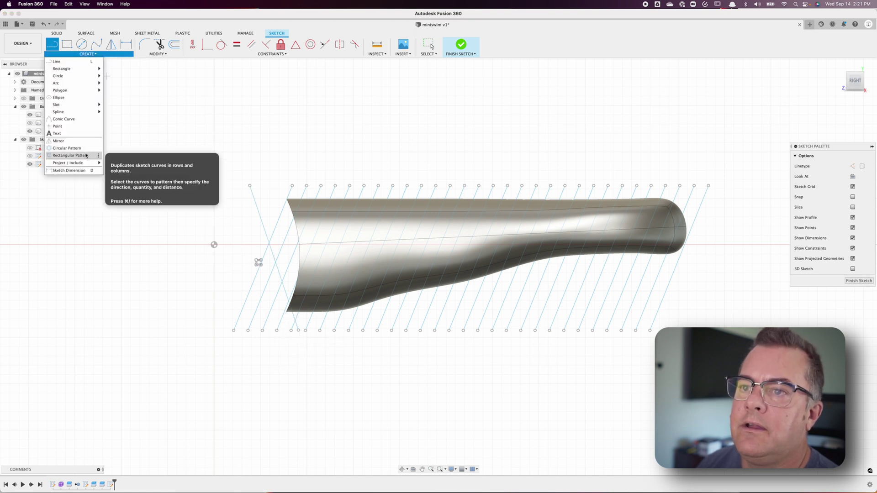
pyautogui.click(86, 156)
pyautogui.click(273, 257)
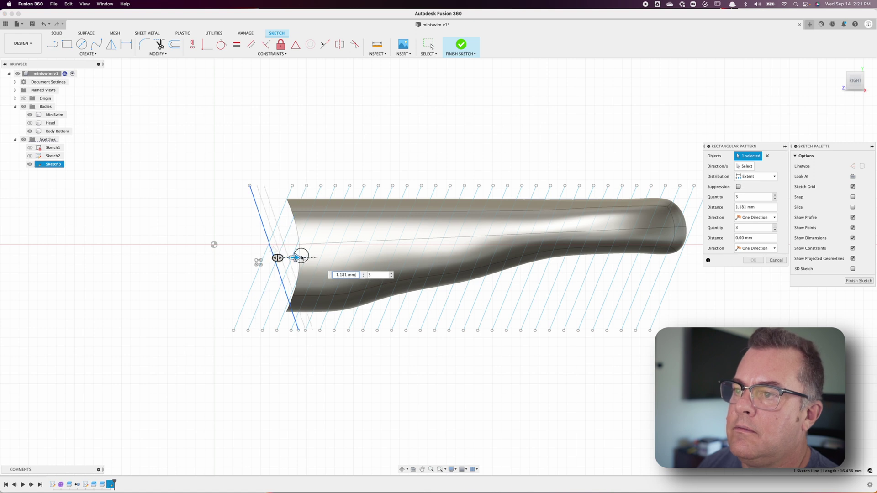
pyautogui.moveTo(302, 258); pyautogui.dragTo(710, 262)
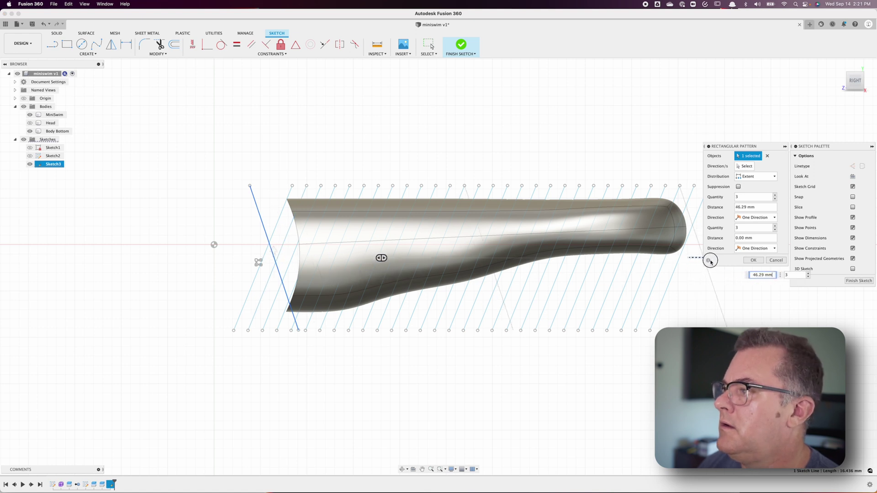
pyautogui.press('Tab')
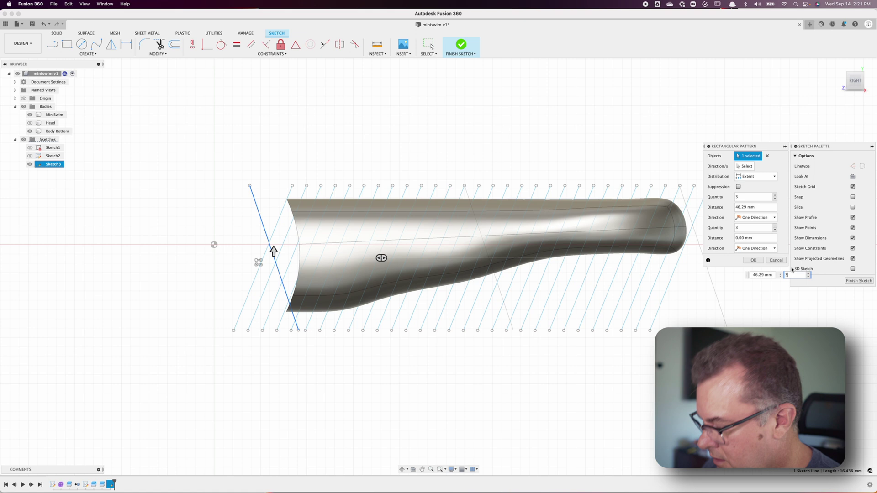
pyautogui.write('0')
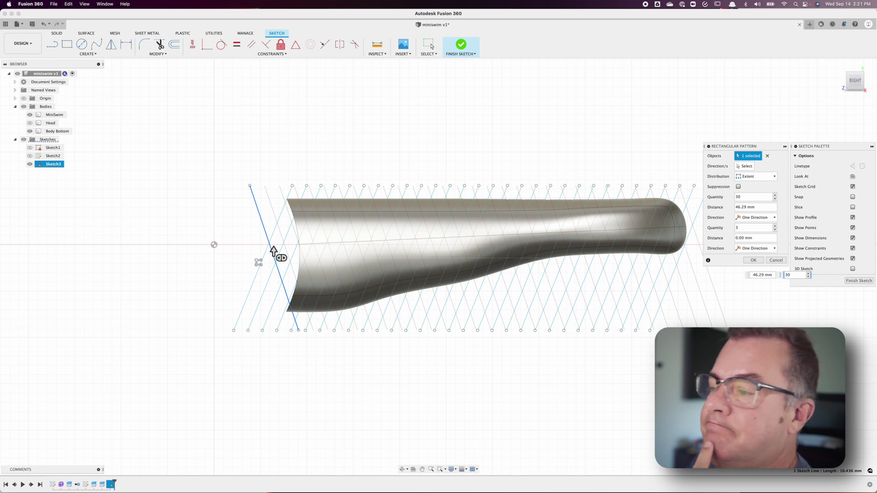
pyautogui.press('Return')
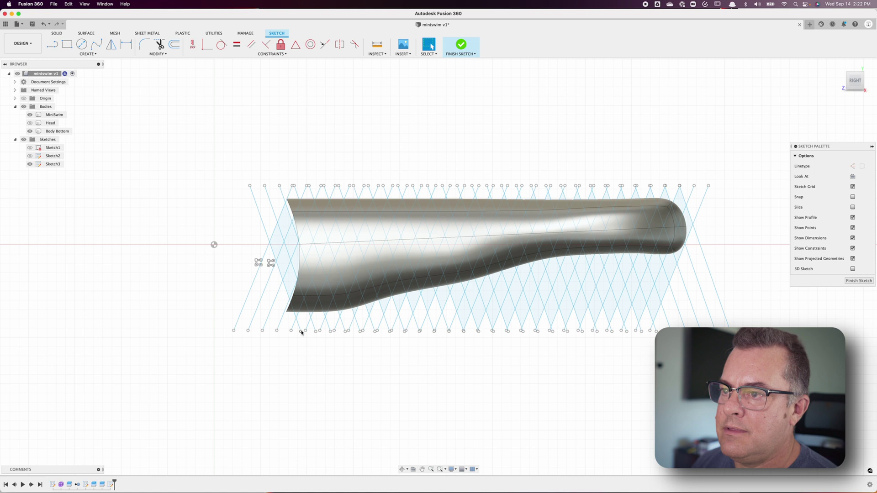
# - Lengthen the opposite-slanted lines downward below the first row's lower ends and finish the sketch
pyautogui.moveTo(302, 333); pyautogui.dragTo(310, 347)
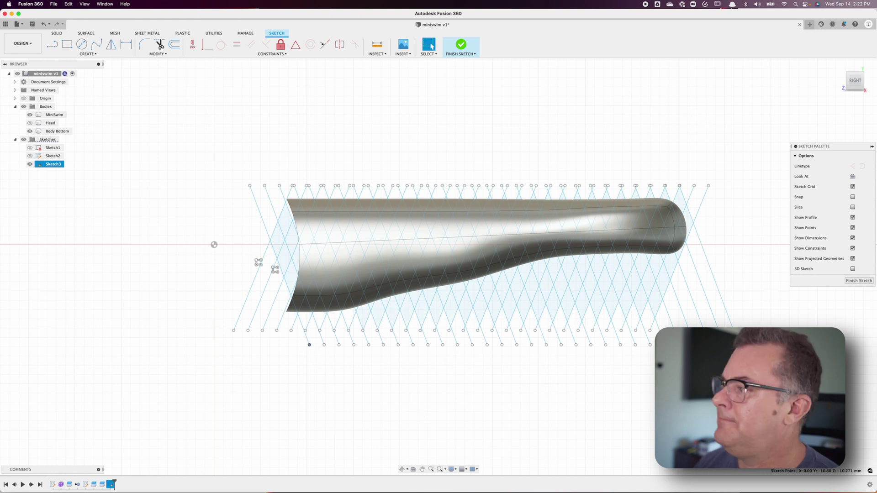
pyautogui.click(858, 281)
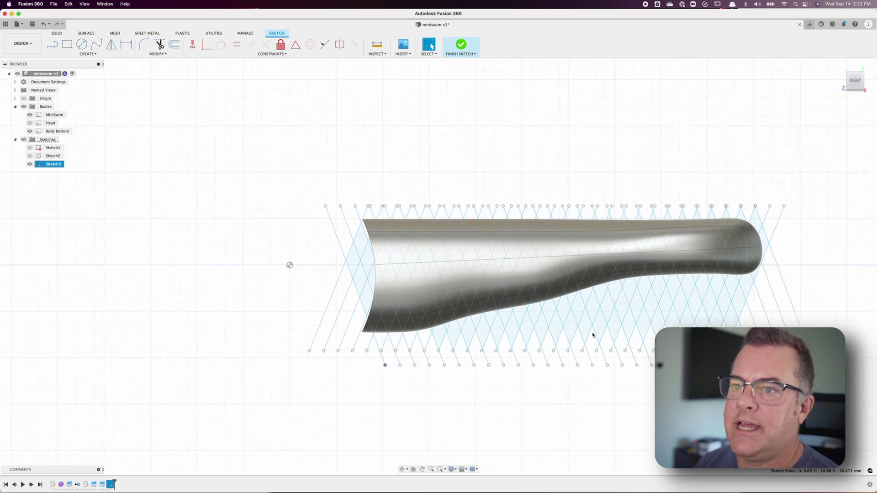
# - Hide the MiniSwim body and start a new sketch on the side-view plane
pyautogui.click(29, 115)
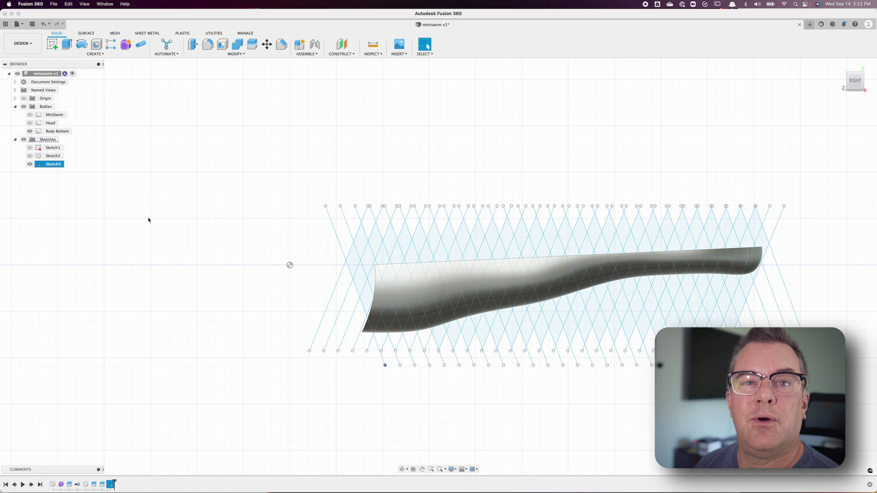
pyautogui.click(161, 228)
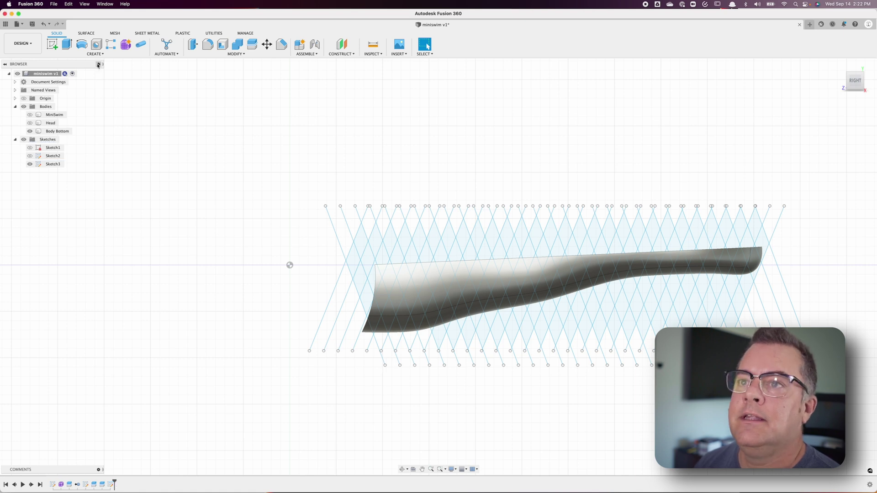
pyautogui.click(52, 43)
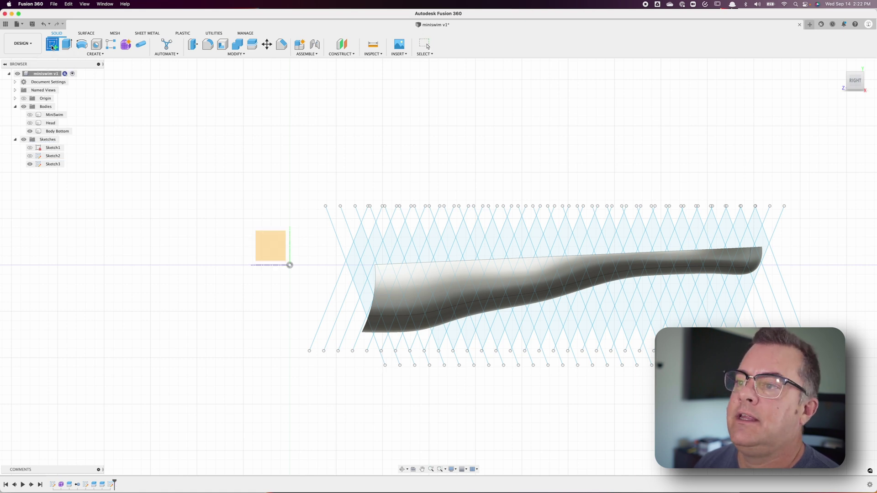
pyautogui.click(267, 259)
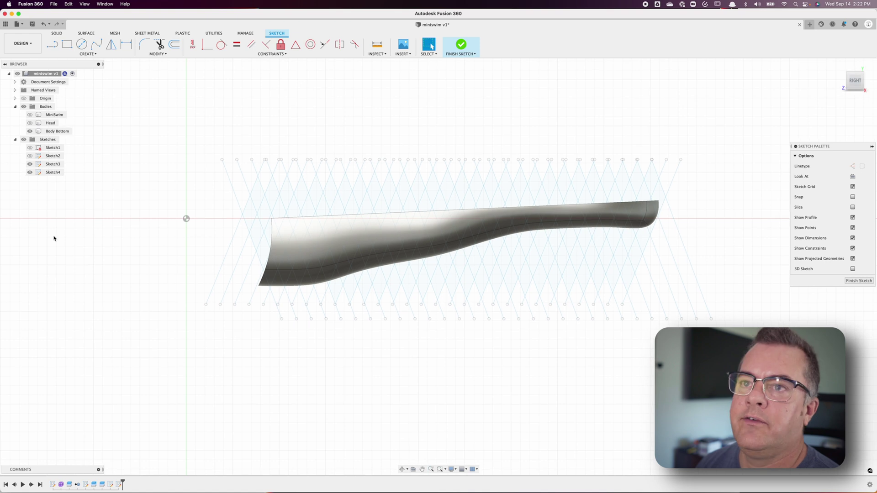
# - Start Project To Surface and select the three outer side faces of Body Bottom, including the tail end
pyautogui.click(84, 54)
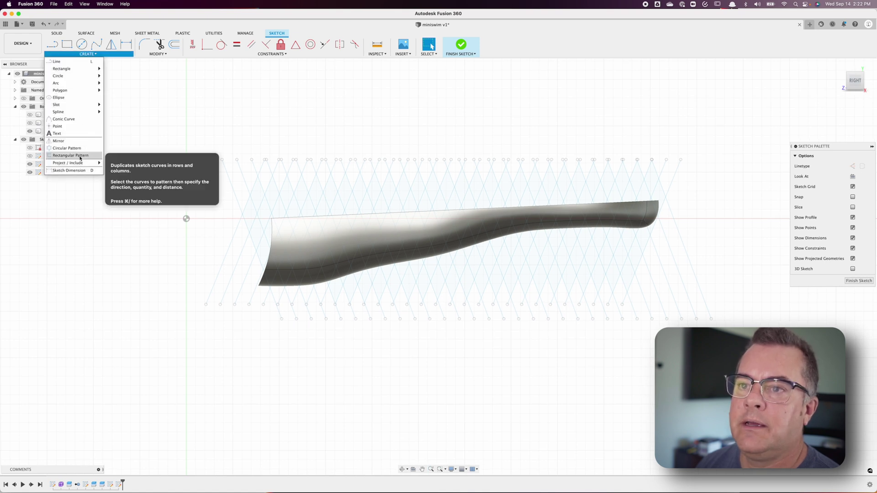
pyautogui.moveTo(73, 163)
pyautogui.click(127, 185)
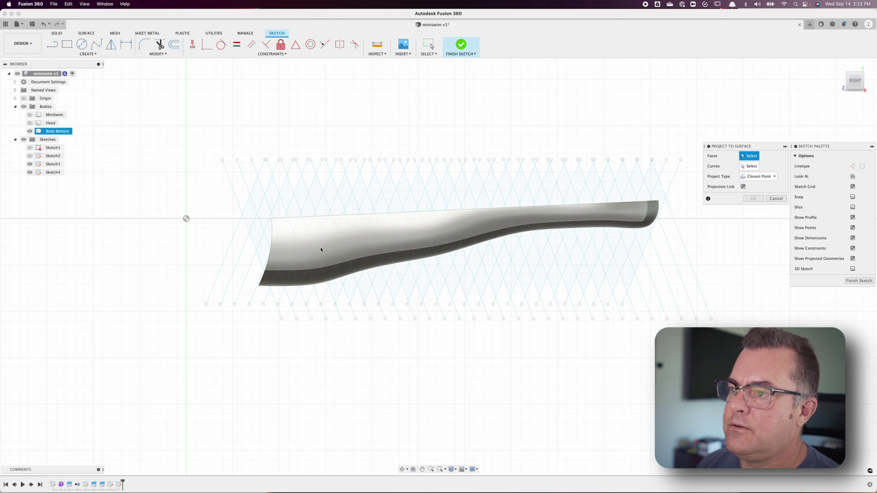
pyautogui.click(287, 257)
pyautogui.click(279, 274)
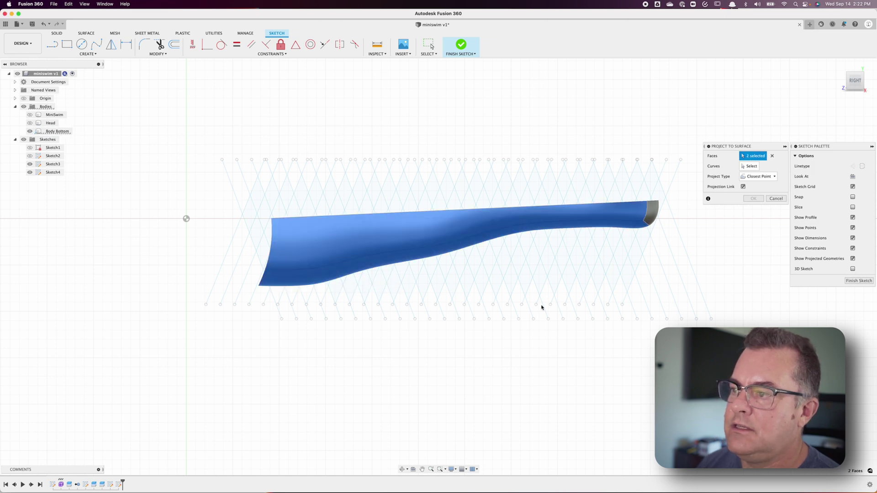
pyautogui.click(644, 227)
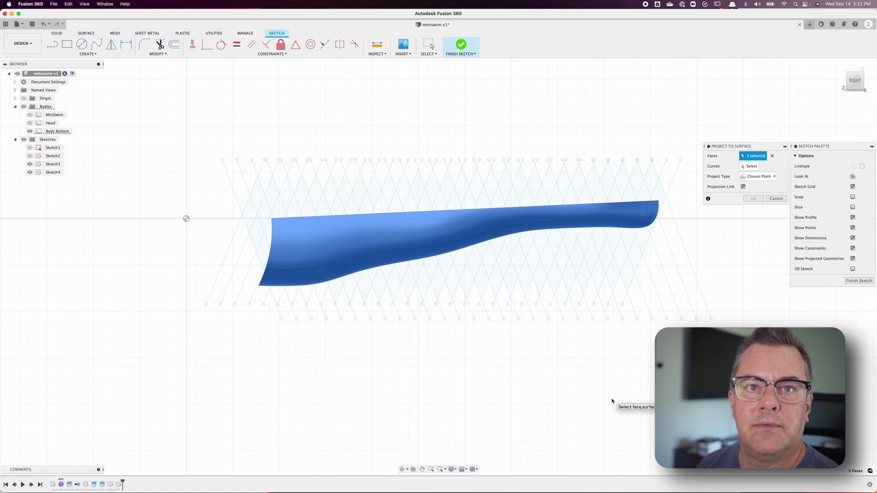
# - Select the row of opposite-slanted lines as the curves and set the project type to Along Vector
pyautogui.click(753, 167)
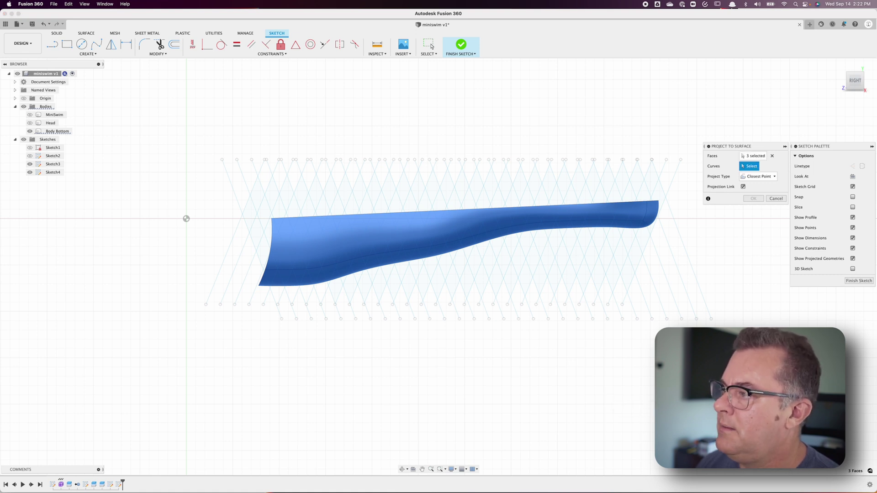
pyautogui.moveTo(709, 317); pyautogui.dragTo(265, 315)
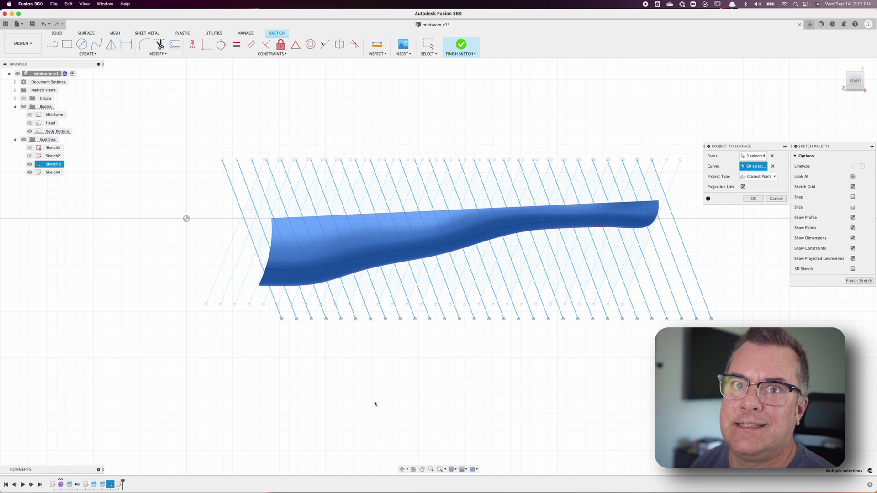
pyautogui.click(758, 176)
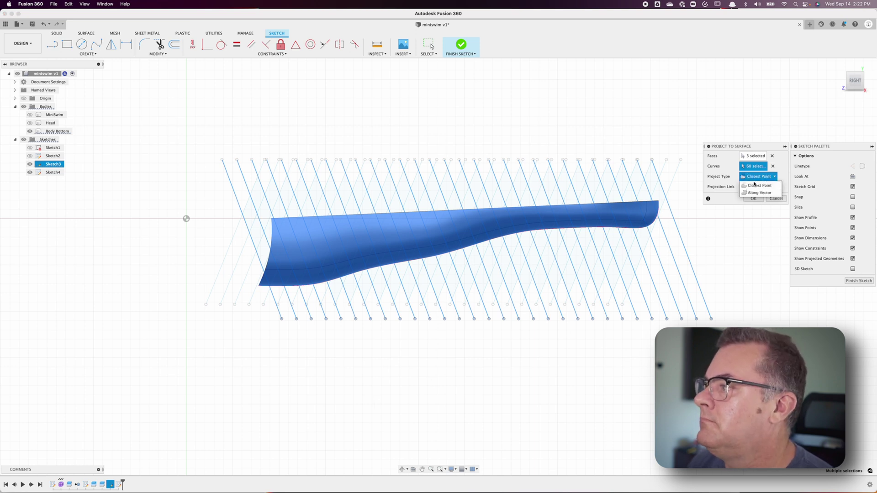
pyautogui.click(754, 192)
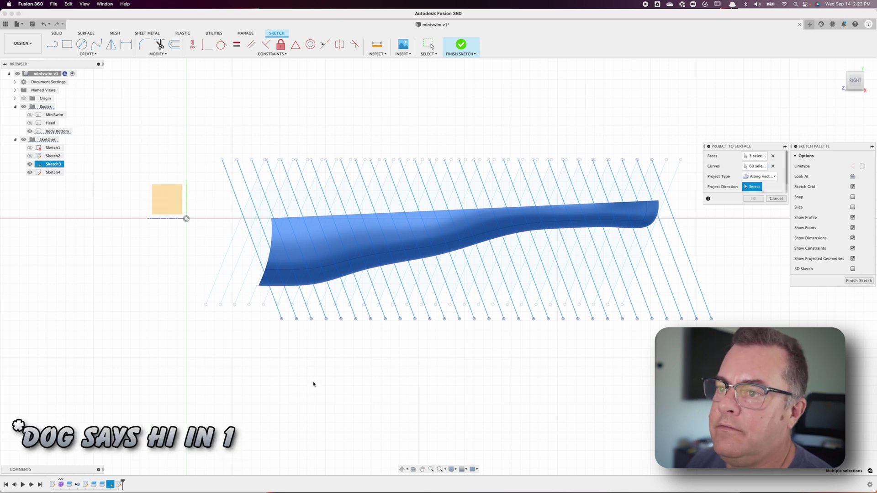
# - Set the project direction to the origin axis perpendicular to the side-view plane
pyautogui.keyDown('shift'); pyautogui.moveTo(238, 389); pyautogui.dragTo(258, 398, button='middle'); pyautogui.keyUp('shift')
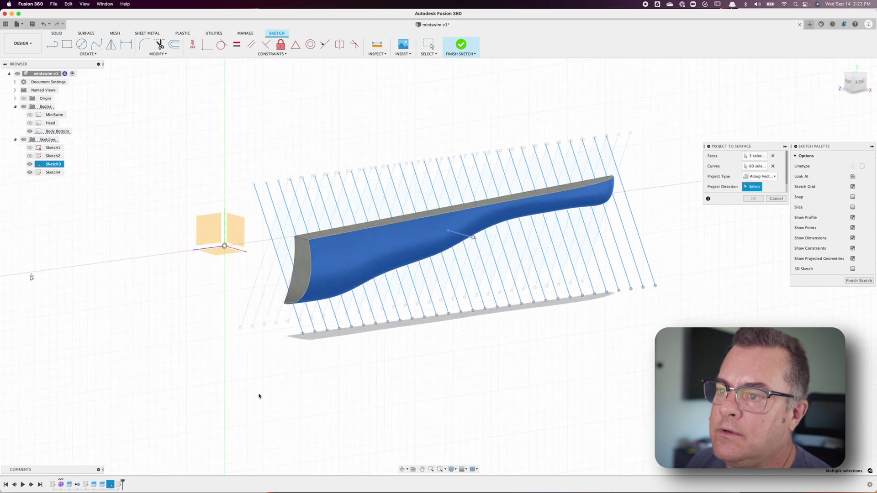
pyautogui.click(246, 254)
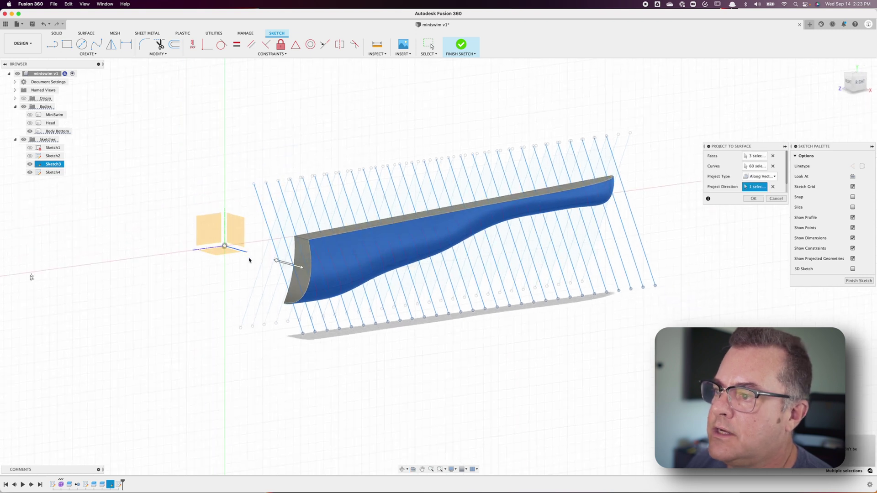
pyautogui.moveTo(371, 424)
pyautogui.keyDown('shift'); pyautogui.mouseDown(button='middle')
pyautogui.moveTo(392, 419)
pyautogui.moveTo(381, 387)
pyautogui.moveTo(356, 429)
pyautogui.moveTo(327, 433)
pyautogui.moveTo(303, 410)
pyautogui.moveTo(352, 434)
pyautogui.moveTo(368, 432)
pyautogui.mouseUp(button='middle'); pyautogui.keyUp('shift')
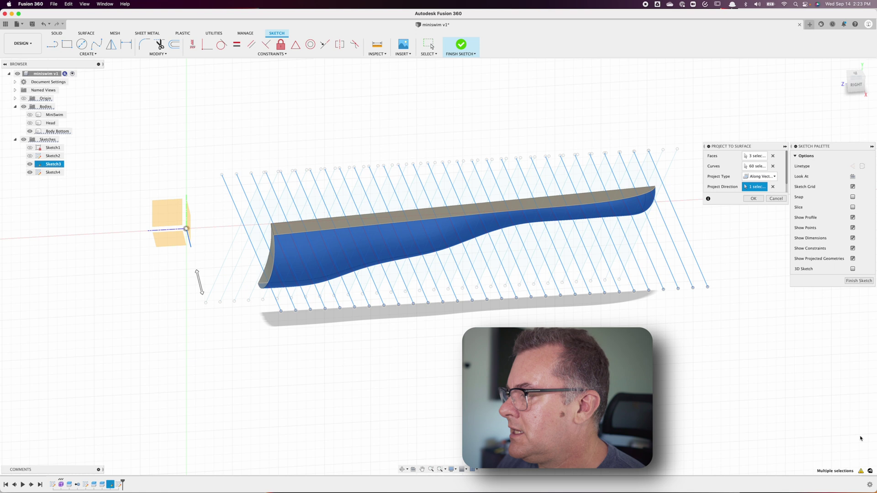
# - Review the projection warning, then accept the projection onto Body Bottom and finish the sketch
pyautogui.click(861, 471)
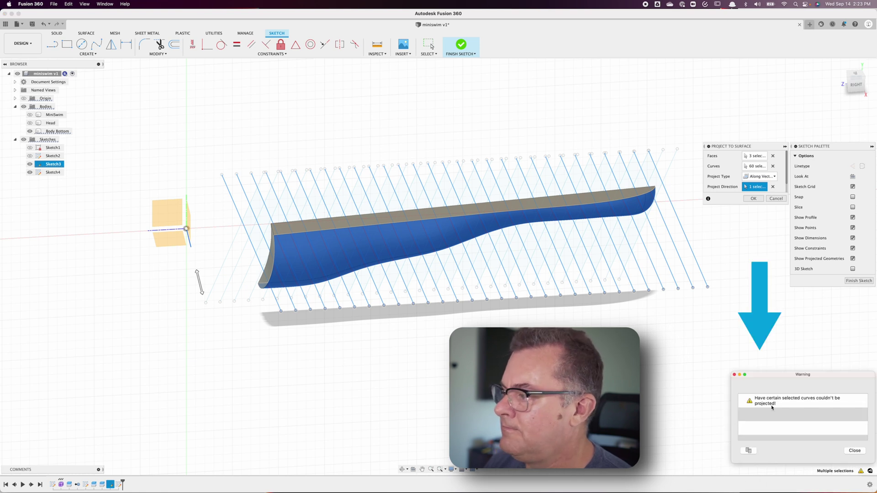
pyautogui.moveTo(526, 402)
pyautogui.keyDown('shift'); pyautogui.mouseDown(button='middle')
pyautogui.moveTo(512, 397)
pyautogui.moveTo(530, 400)
pyautogui.mouseUp(button='middle'); pyautogui.keyUp('shift')
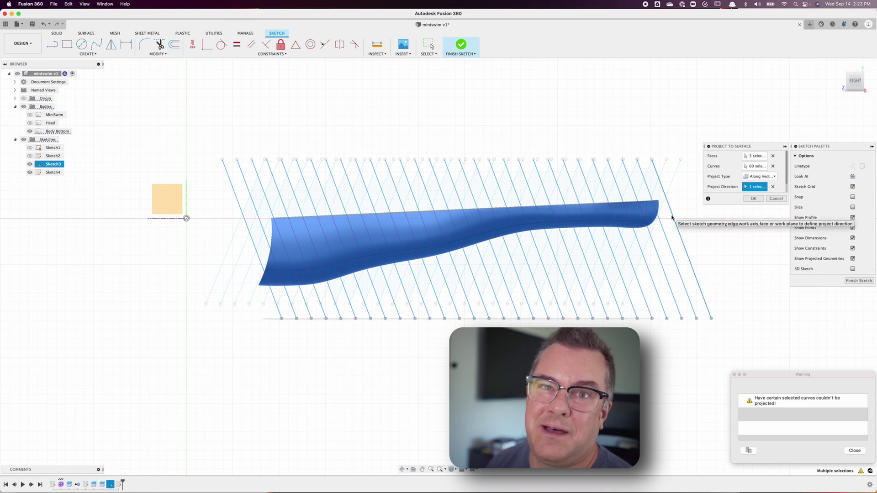
pyautogui.click(752, 200)
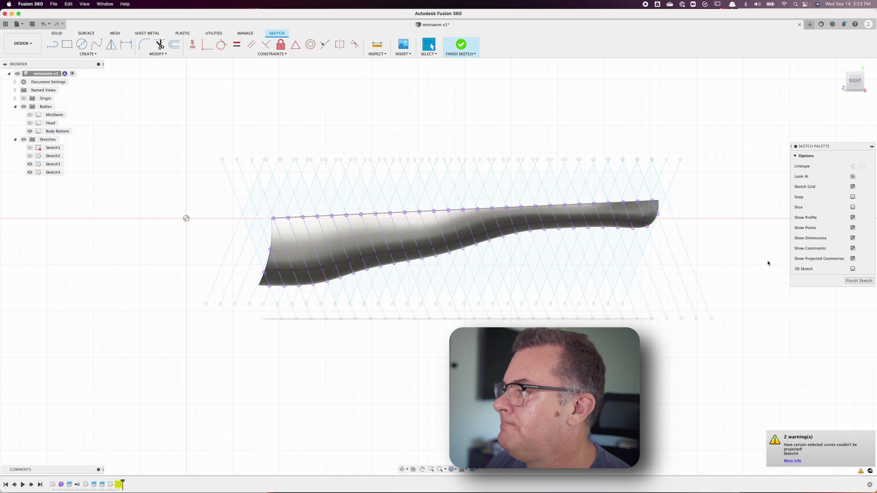
pyautogui.click(852, 281)
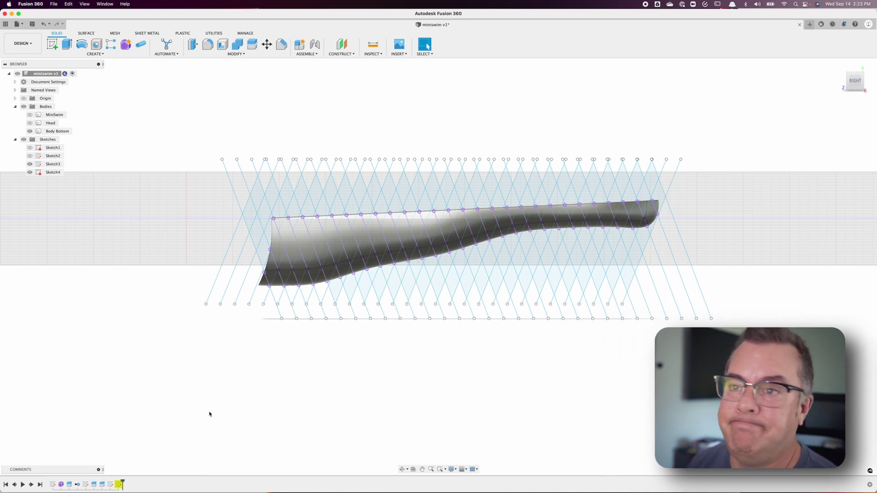
# - Hide Body Bottom, show the MiniSwim body, and start another sketch on the side-view plane
pyautogui.click(30, 131)
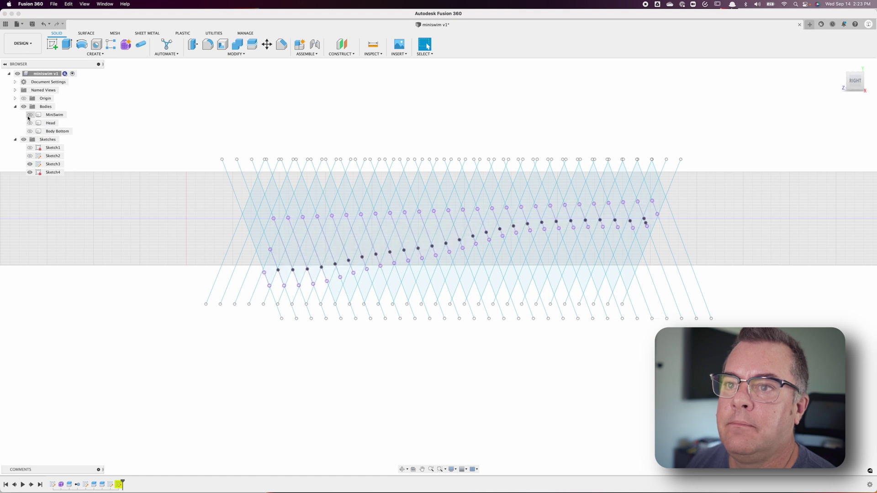
pyautogui.click(29, 115)
pyautogui.click(54, 47)
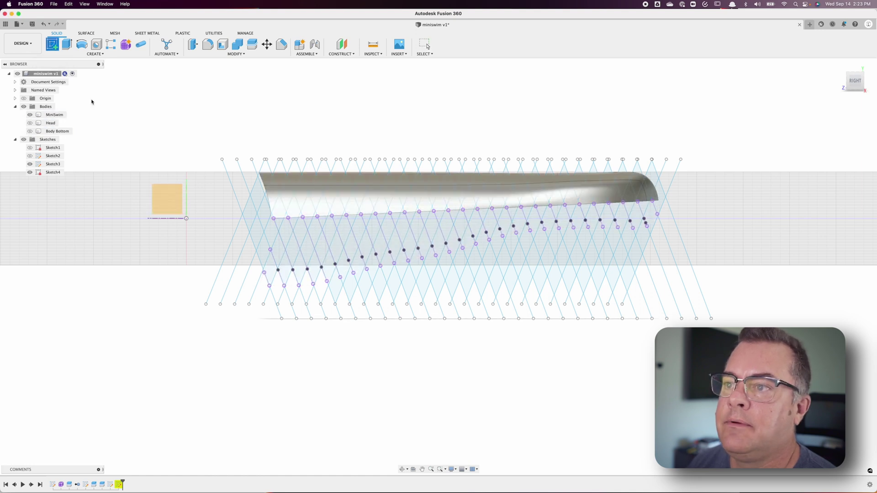
pyautogui.click(167, 198)
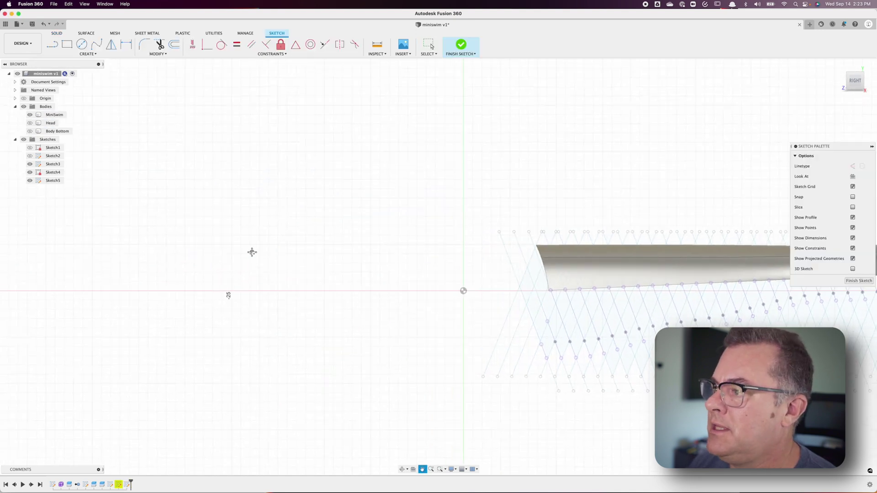
# - Start Project To Surface and select the three outer side faces of the MiniSwim body, including the tail end
pyautogui.click(96, 54)
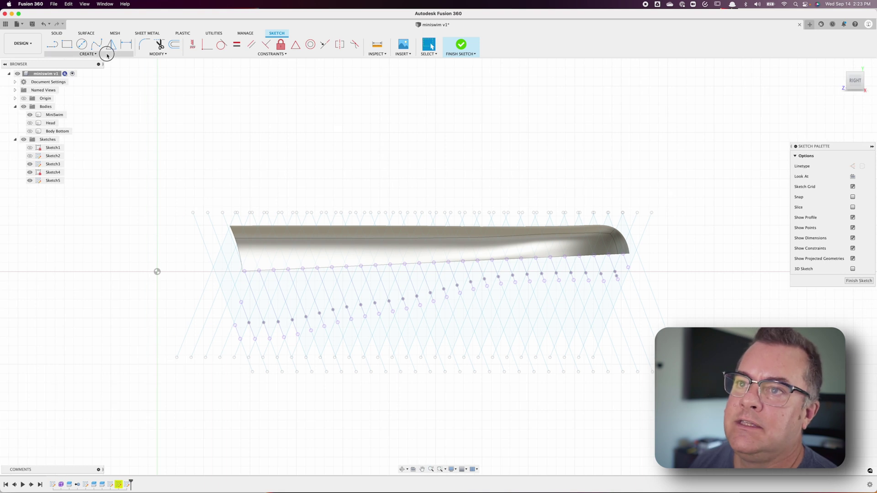
pyautogui.moveTo(80, 163)
pyautogui.click(124, 184)
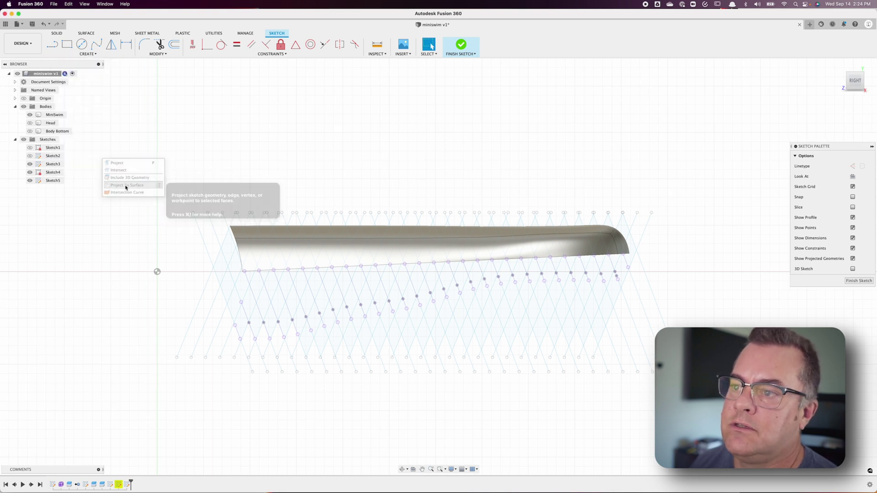
pyautogui.click(256, 231)
pyautogui.click(589, 252)
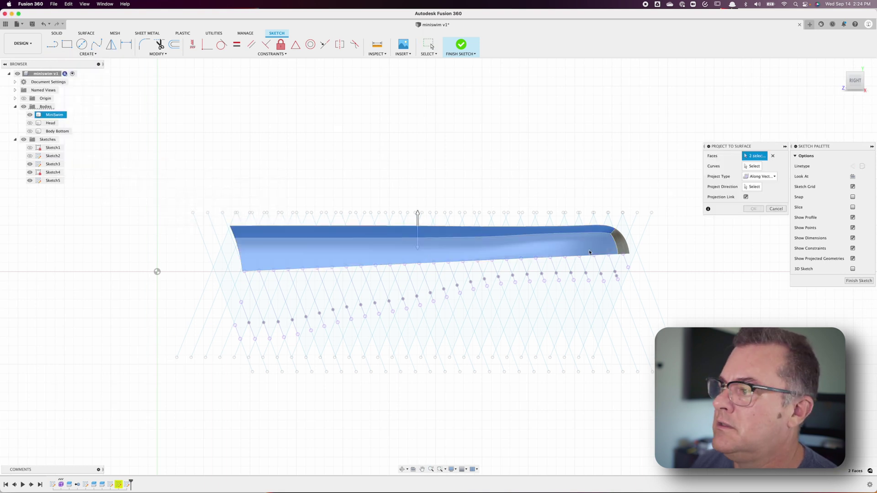
pyautogui.click(623, 240)
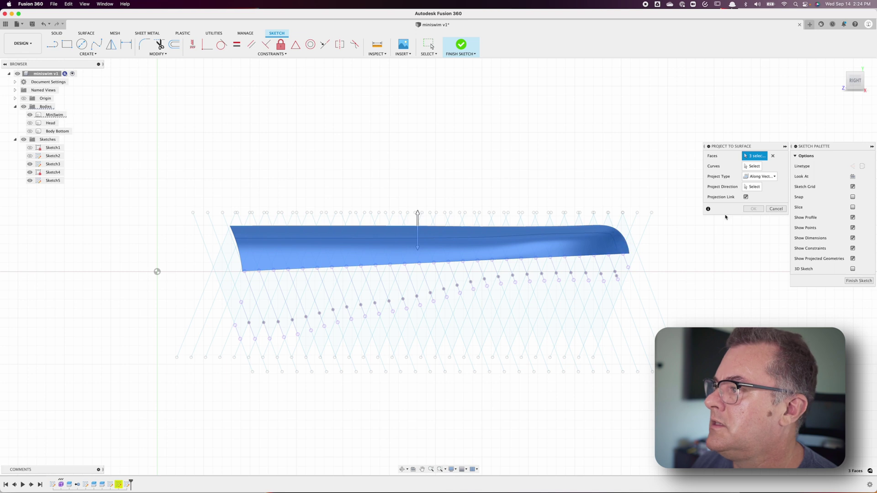
# - Select all the crosshatch lines of Sketch3 as the curves to project and set the project type to Along Vector
pyautogui.click(753, 167)
pyautogui.moveTo(343, 211); pyautogui.dragTo(182, 206)
pyautogui.click(762, 177)
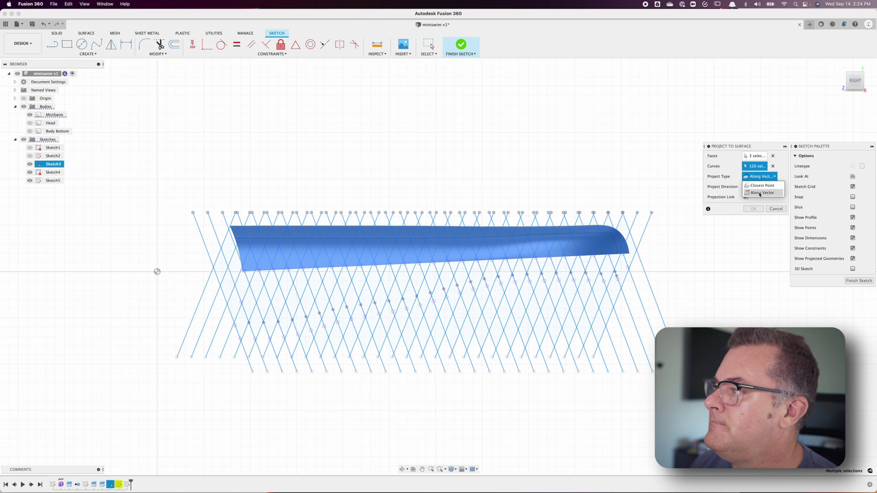
pyautogui.click(759, 193)
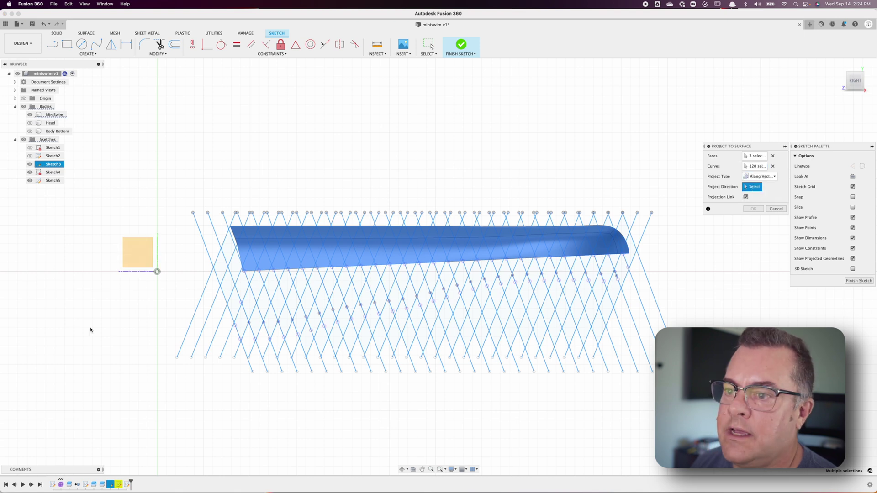
# - Set the project direction to the origin axis perpendicular to the side-view plane, accept the projection and finish the sketch
pyautogui.keyDown('shift'); pyautogui.moveTo(91, 330); pyautogui.dragTo(257, 374, button='middle'); pyautogui.keyUp('shift')
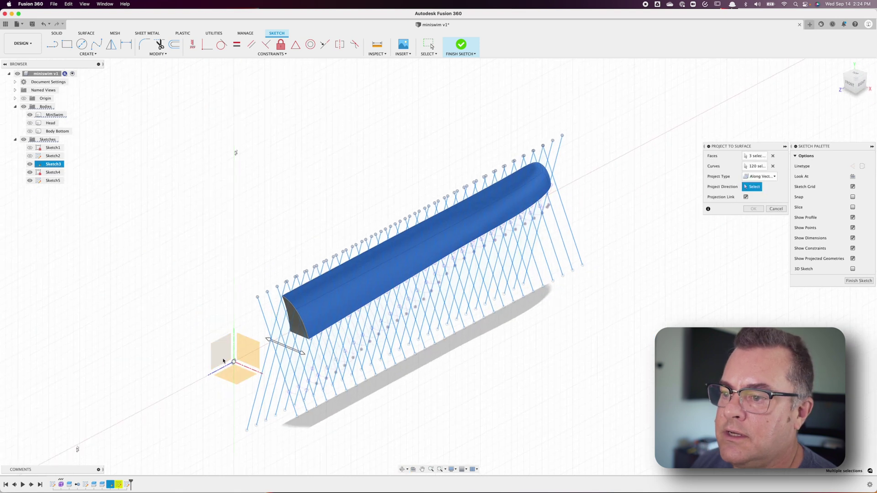
pyautogui.click(257, 374)
pyautogui.keyDown('shift'); pyautogui.moveTo(524, 383); pyautogui.dragTo(492, 370, button='middle'); pyautogui.keyUp('shift')
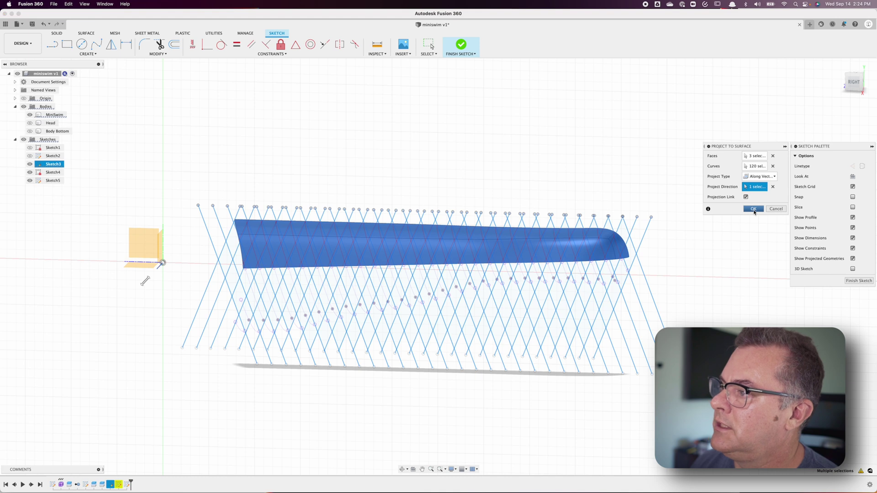
pyautogui.click(754, 209)
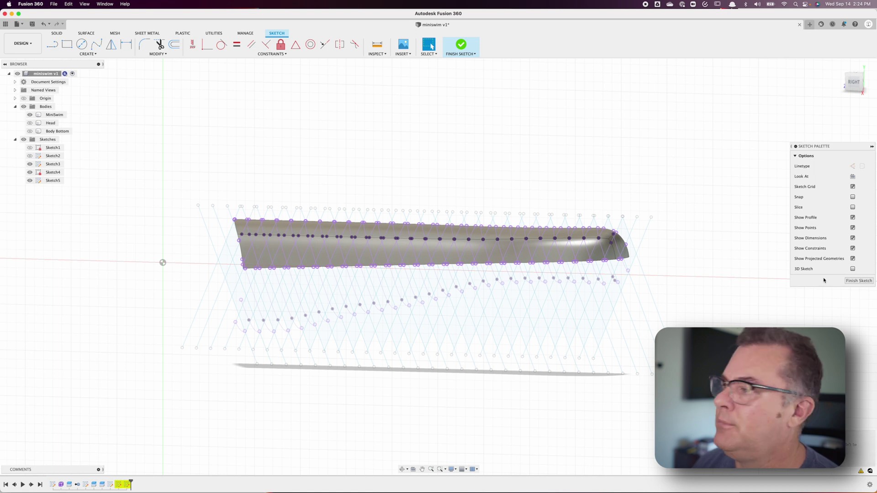
pyautogui.click(858, 280)
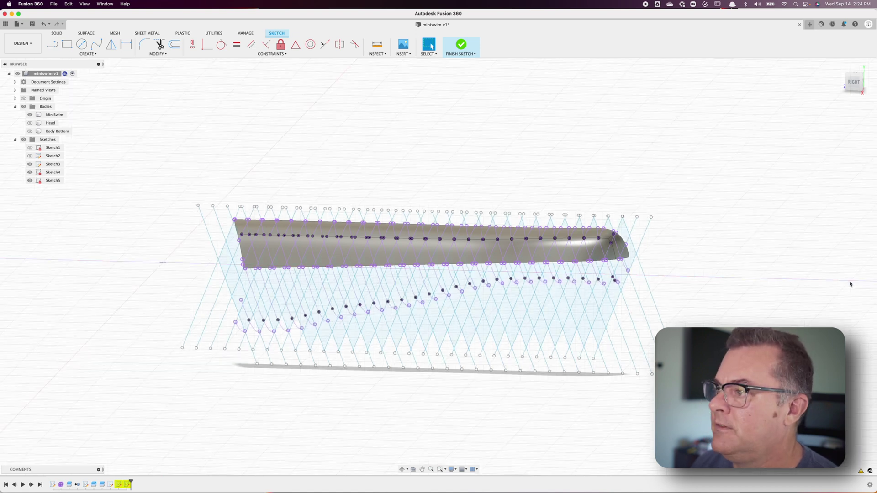
# - Hide the MiniSwim body and Sketch3 so only the two projected sketches are displayed
pyautogui.click(30, 116)
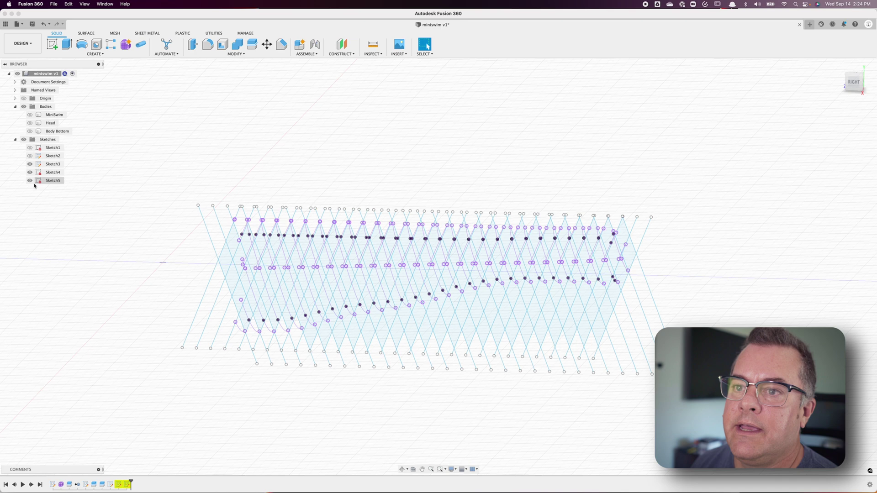
pyautogui.click(30, 164)
pyautogui.moveTo(72, 198)
pyautogui.keyDown('shift'); pyautogui.mouseDown(button='middle')
pyautogui.moveTo(157, 208)
pyautogui.moveTo(178, 180)
pyautogui.moveTo(116, 194)
pyautogui.moveTo(133, 185)
pyautogui.mouseUp(button='middle'); pyautogui.keyUp('shift')
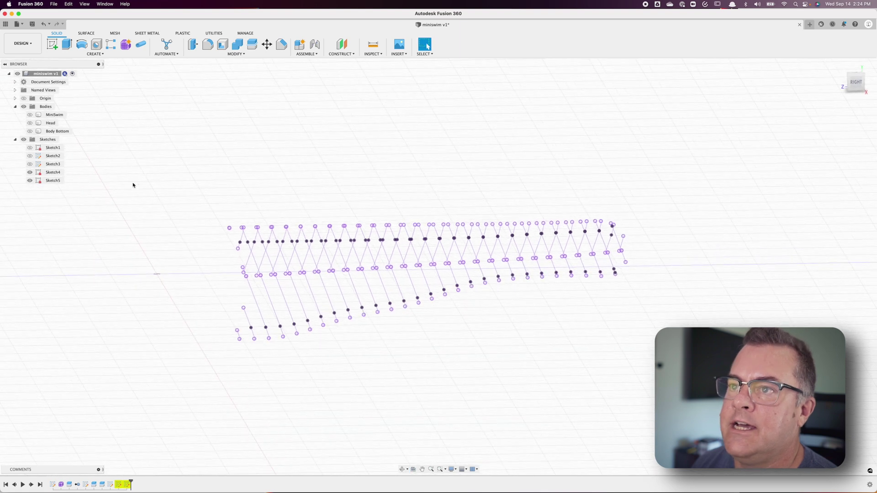
# - Create a form and hide Sketch5, leaving only Sketch4's projected lines displayed
pyautogui.click(126, 44)
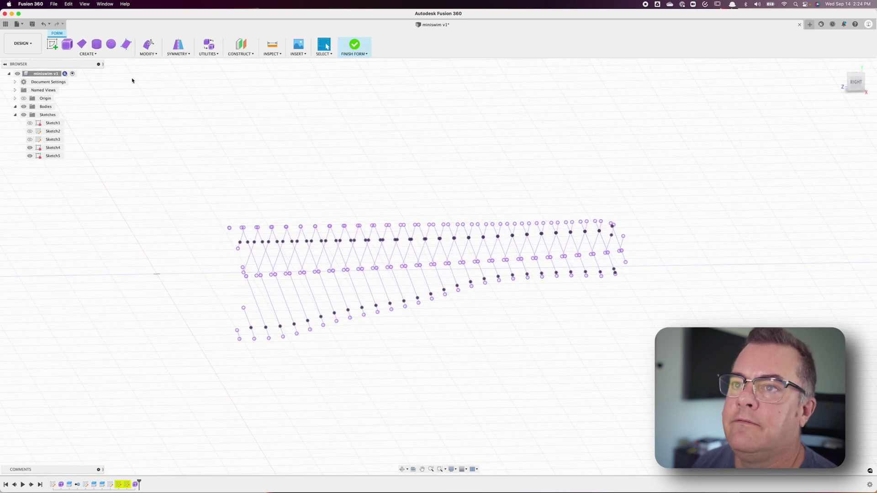
pyautogui.click(89, 54)
pyautogui.click(70, 117)
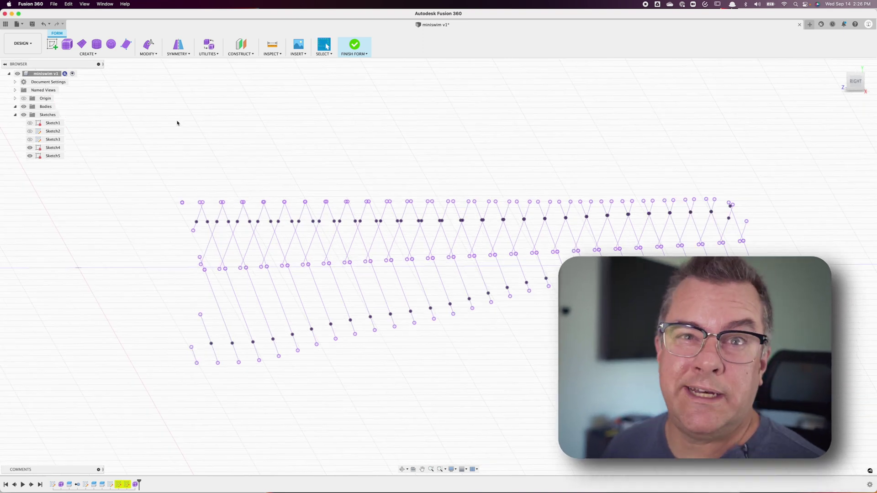
pyautogui.click(30, 150)
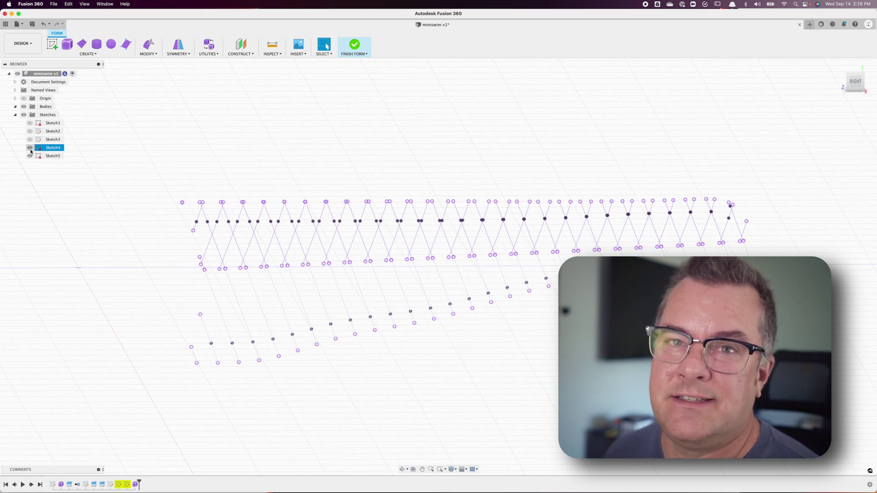
pyautogui.click(30, 151)
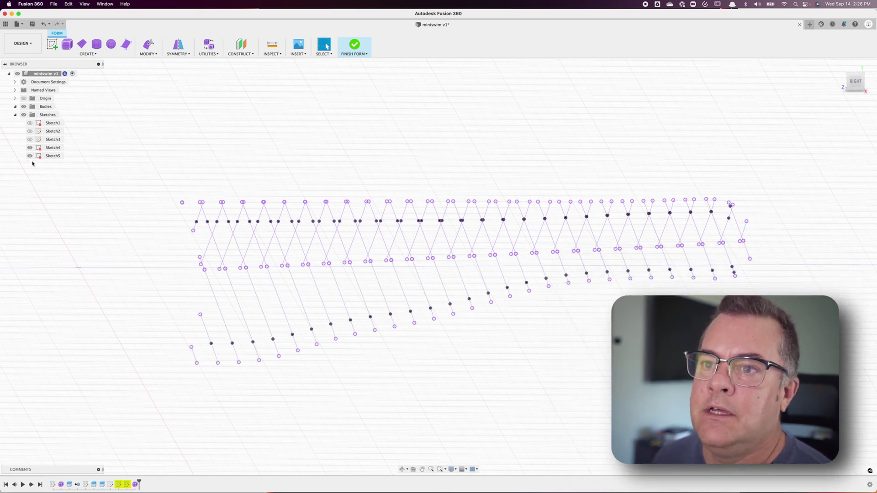
pyautogui.click(30, 156)
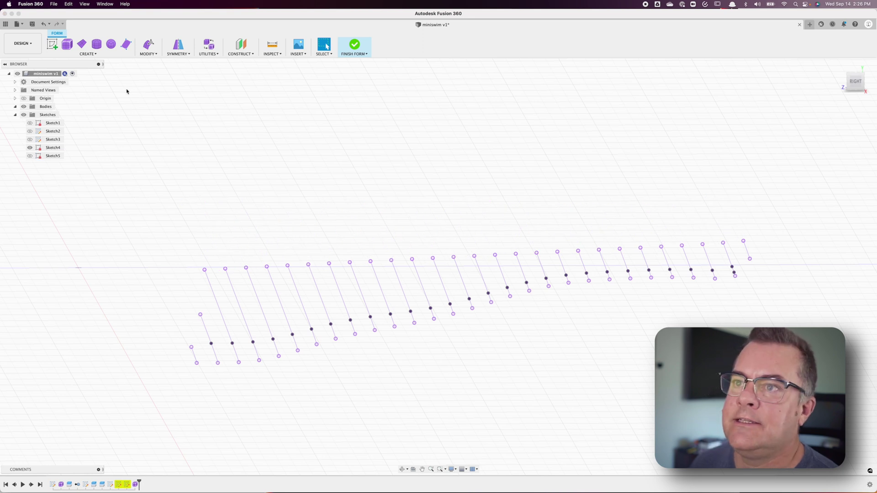
# - Start a Pipe in the form with a global diameter of 0.5 mm
pyautogui.click(93, 54)
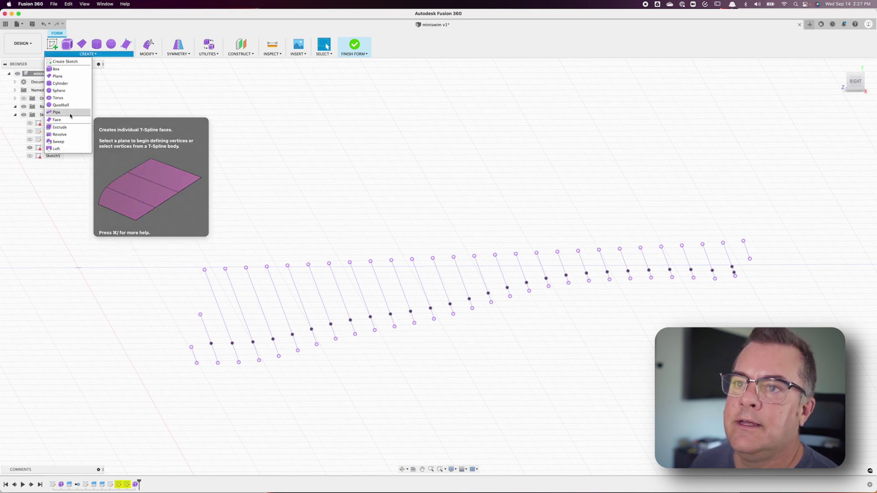
pyautogui.press('Escape')
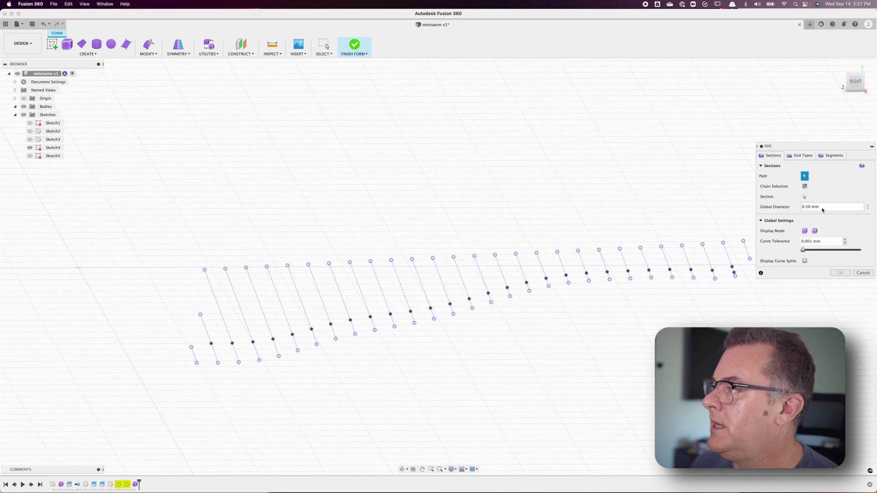
pyautogui.click(821, 208)
pyautogui.write('.5')
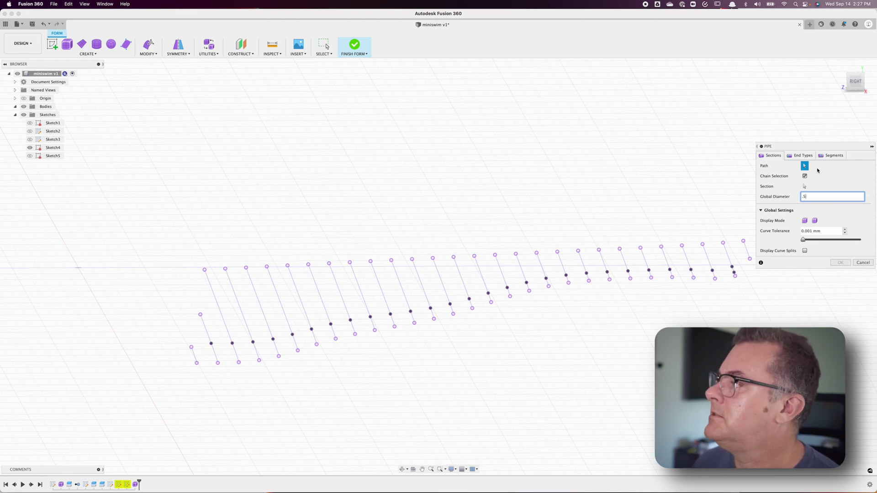
pyautogui.click(801, 155)
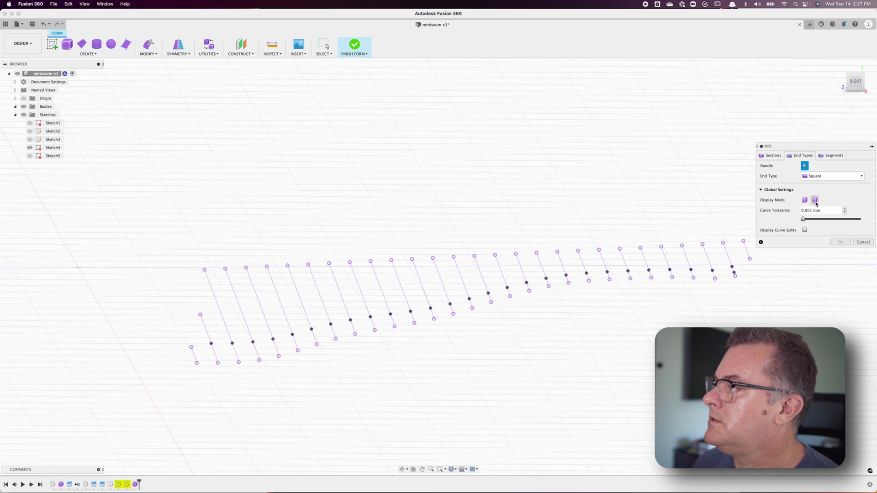
pyautogui.click(771, 155)
# - Select all of Sketch4's projected lines as pipe paths and switch the display mode to smooth
pyautogui.moveTo(623, 368); pyautogui.dragTo(557, 352, button='middle')
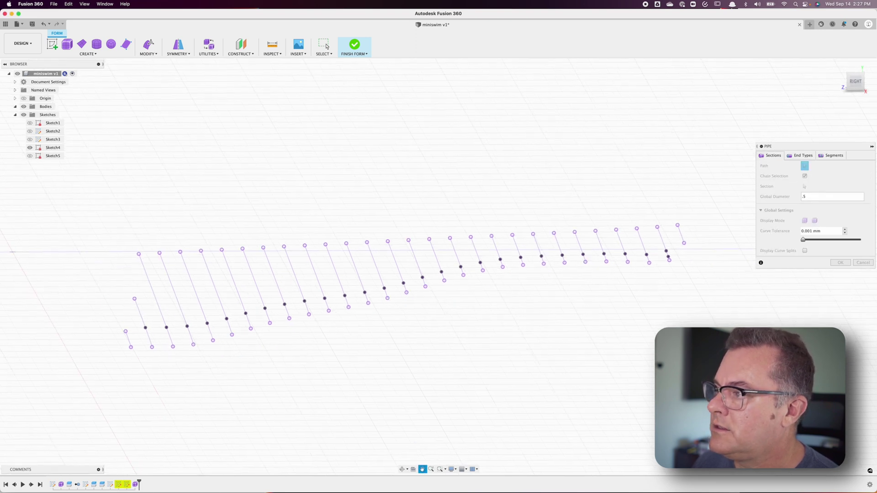
pyautogui.moveTo(782, 394)
pyautogui.mouseDown()
pyautogui.moveTo(356, 183)
pyautogui.moveTo(81, 202)
pyautogui.mouseUp()
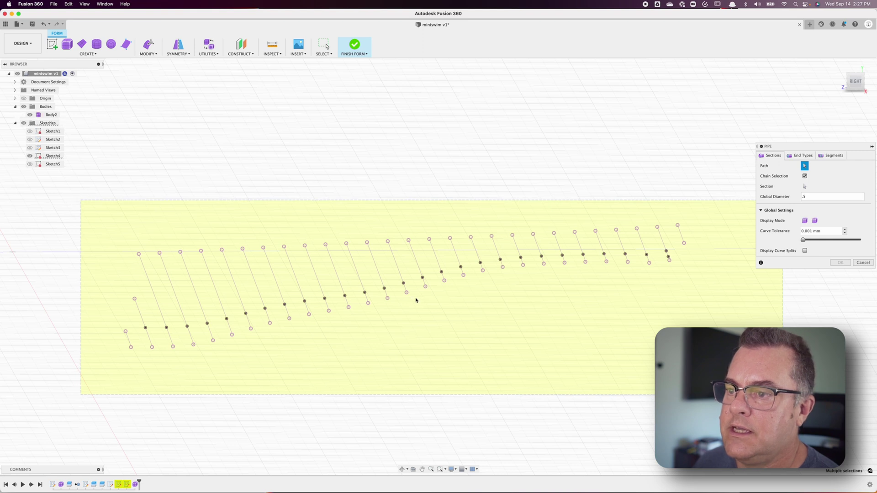
pyautogui.click(814, 221)
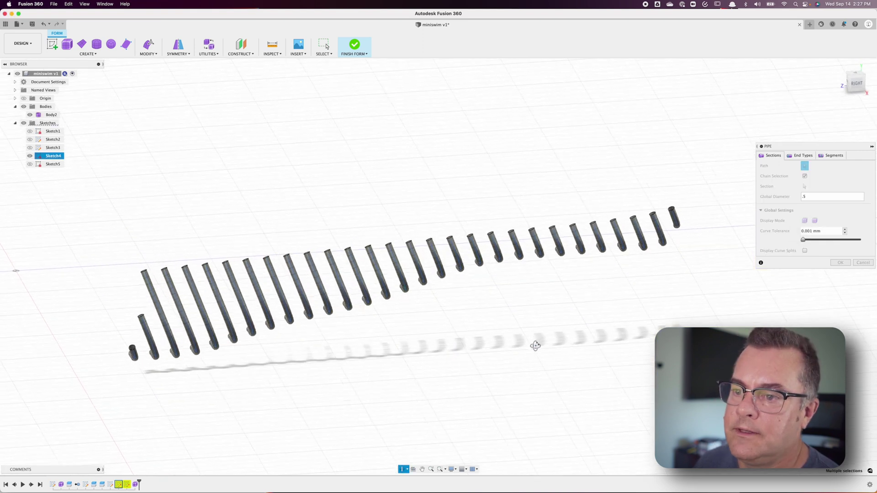
# - Set the end type of the Sketch4 pipes to Square and accept the Pipe
pyautogui.click(797, 156)
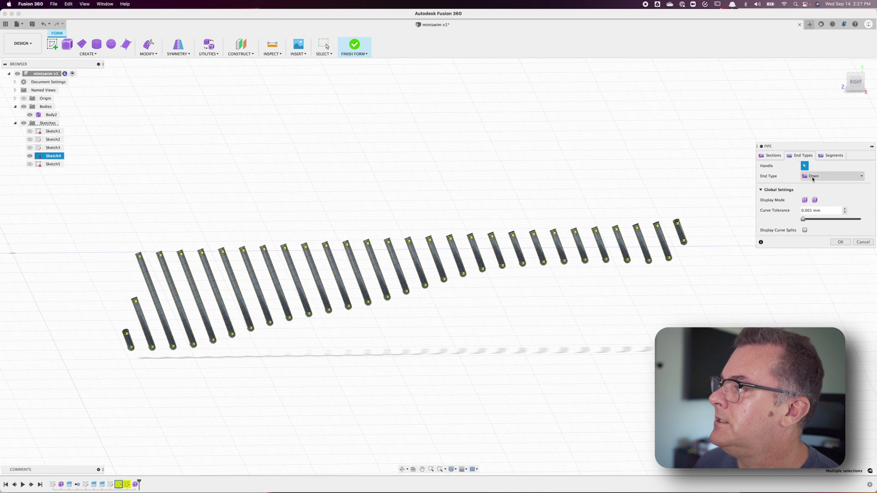
pyautogui.click(832, 176)
pyautogui.click(818, 190)
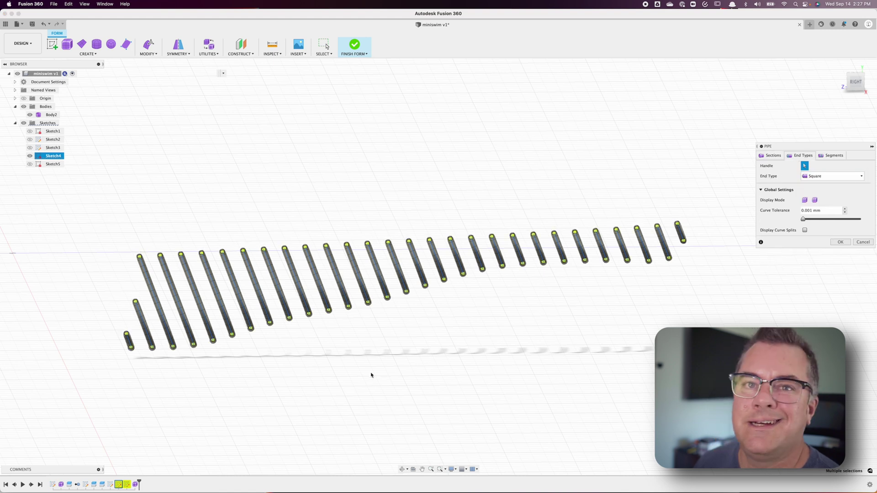
pyautogui.moveTo(371, 375)
pyautogui.keyDown('shift'); pyautogui.mouseDown(button='middle')
pyautogui.moveTo(402, 392)
pyautogui.moveTo(387, 372)
pyautogui.mouseUp(button='middle'); pyautogui.keyUp('shift')
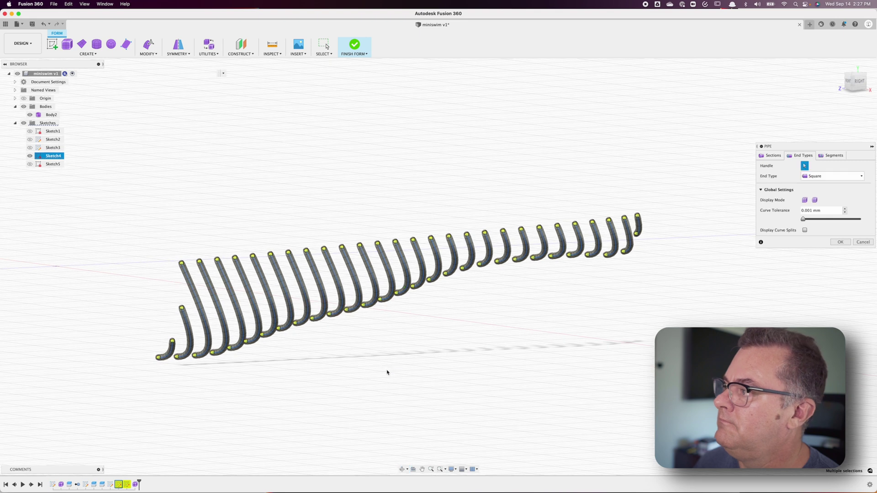
pyautogui.click(840, 242)
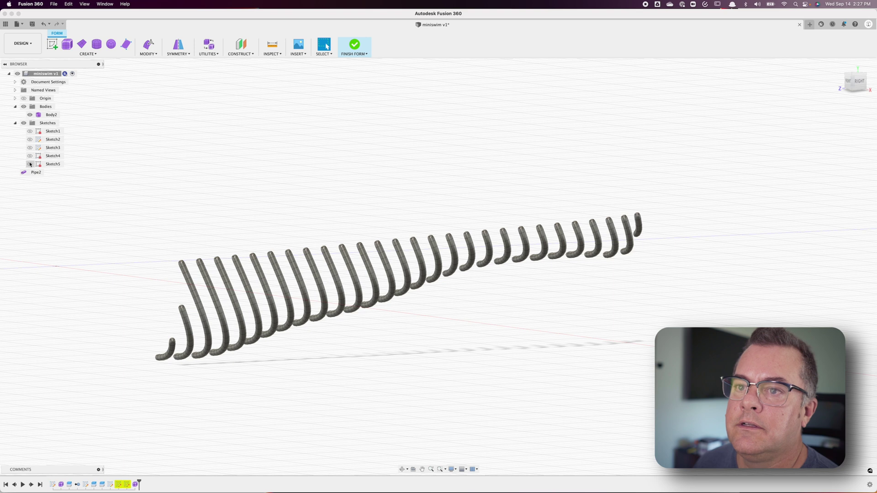
# - Show Sketch5 and start another Pipe, selecting the parallel lines slanting in one direction one by one, starting from the head end
pyautogui.click(30, 164)
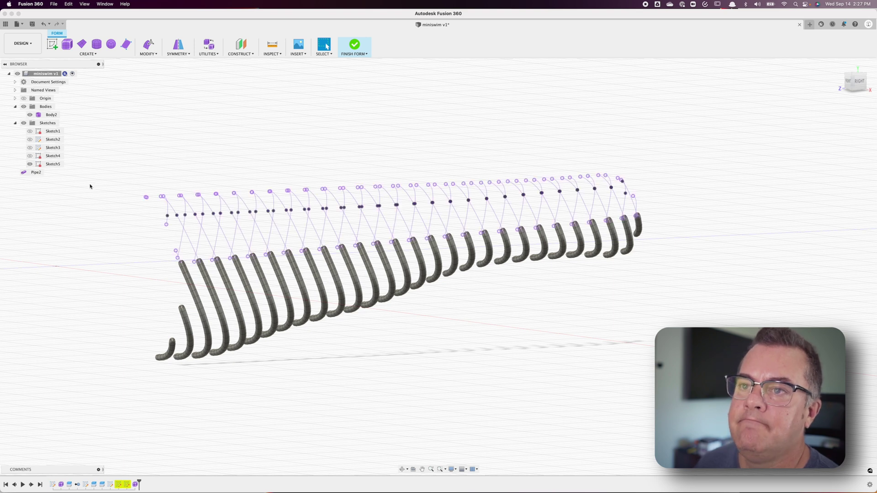
pyautogui.click(88, 54)
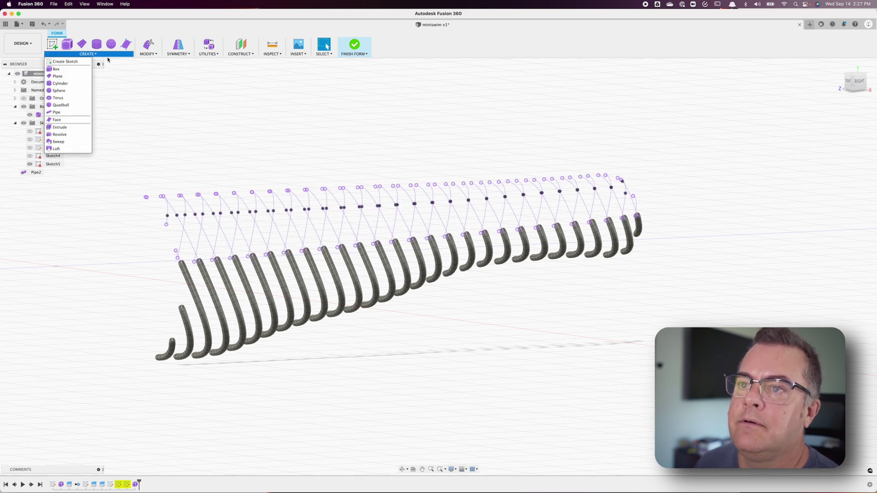
pyautogui.click(77, 115)
pyautogui.keyDown('shift'); pyautogui.moveTo(561, 341); pyautogui.dragTo(243, 287, button='middle'); pyautogui.keyUp('shift')
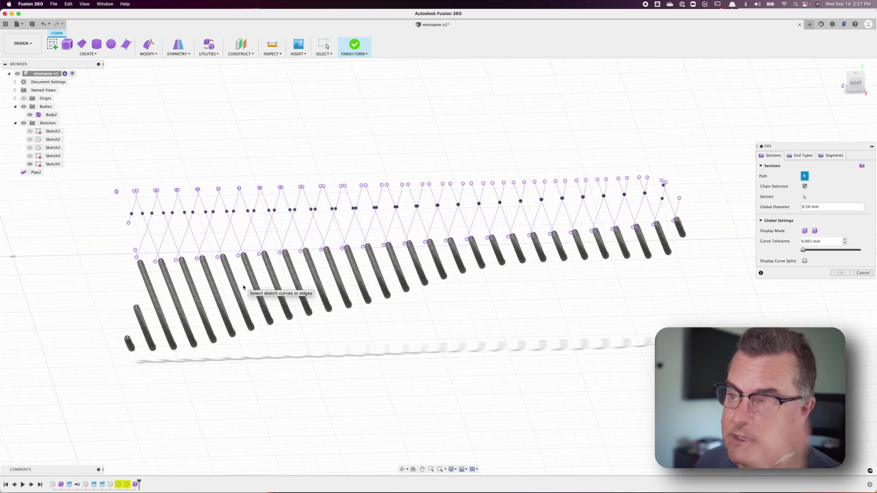
pyautogui.click(135, 209)
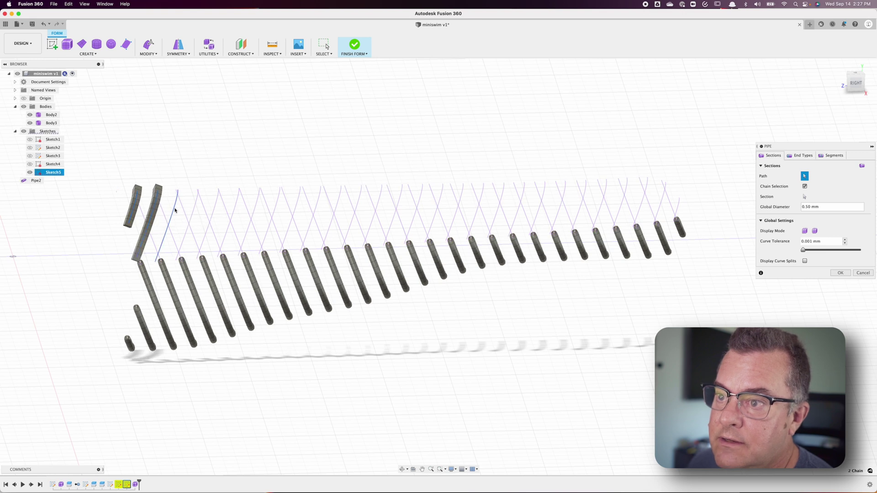
pyautogui.click(174, 196)
pyautogui.click(200, 202)
pyautogui.click(216, 191)
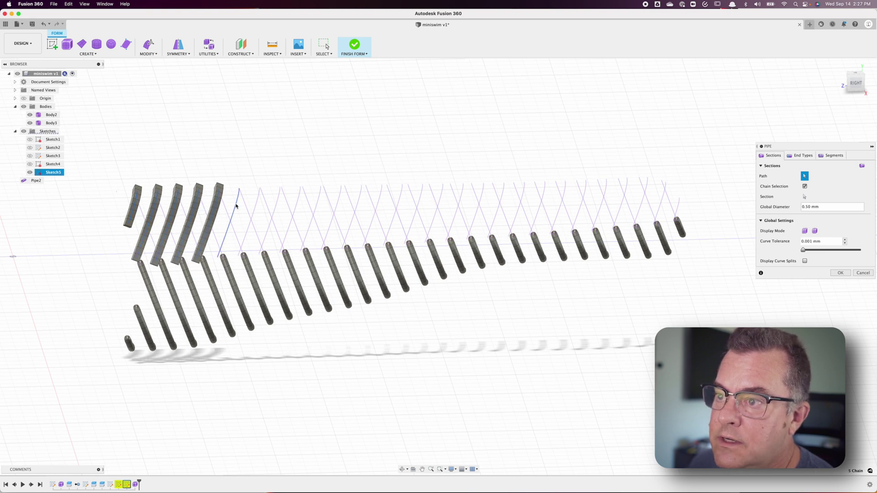
pyautogui.click(237, 200)
pyautogui.click(257, 200)
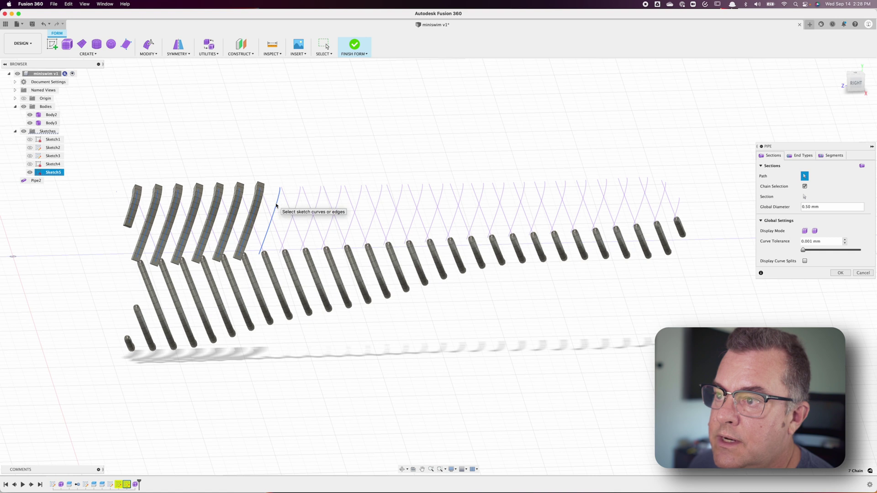
pyautogui.click(281, 201)
pyautogui.click(297, 201)
pyautogui.click(324, 202)
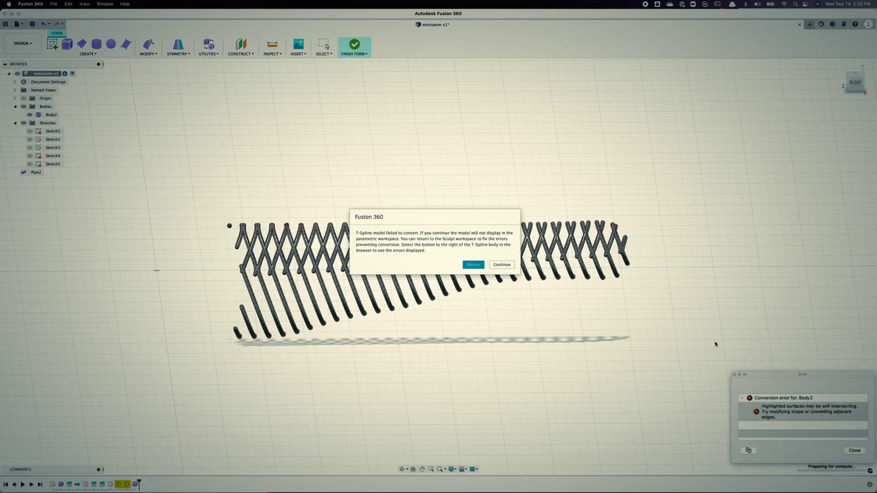
pyautogui.click(474, 265)
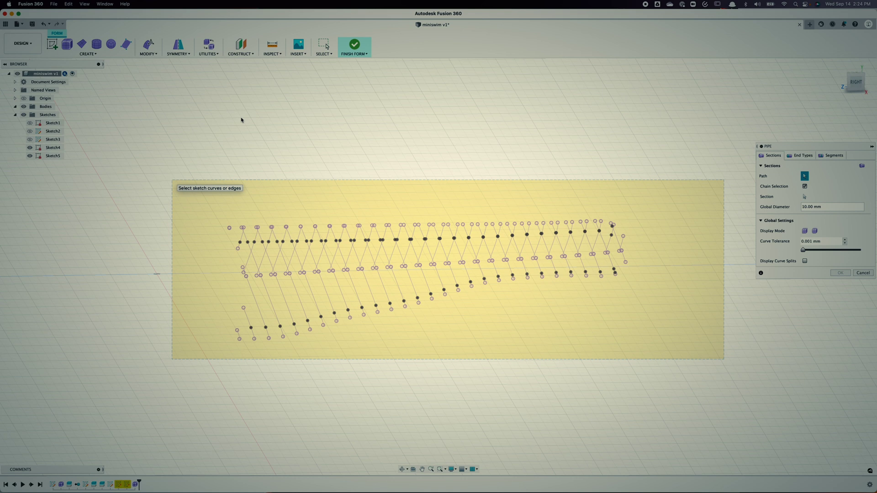
pyautogui.moveTo(241, 120); pyautogui.dragTo(357, 124)
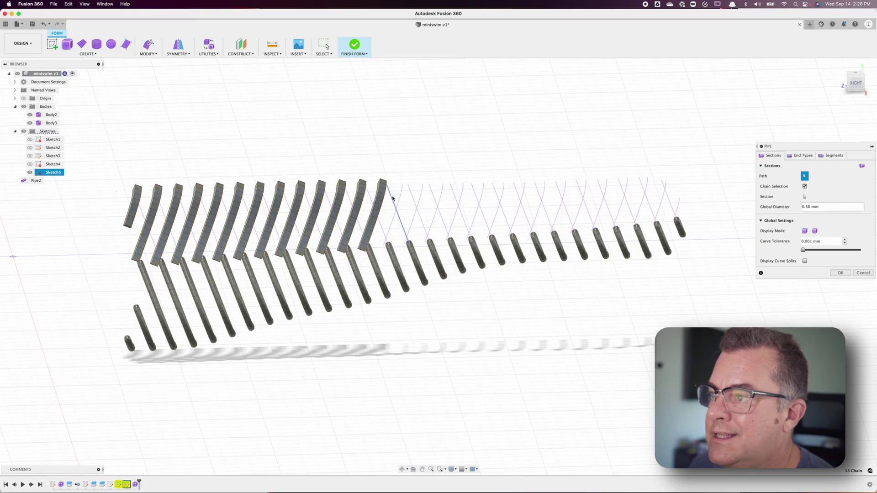
# - Add the remaining Sketch5 lines slanting in the same direction to the pipe paths, up to the tail end
pyautogui.click(400, 197)
pyautogui.click(412, 198)
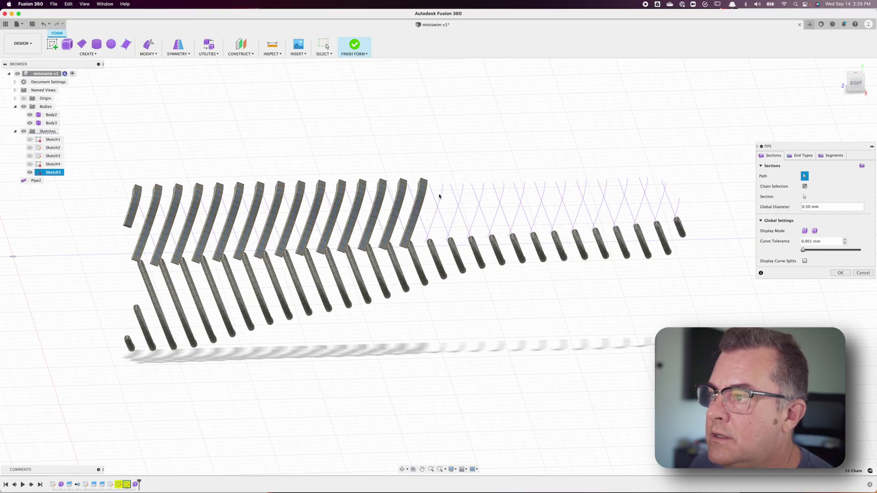
pyautogui.click(441, 197)
pyautogui.click(462, 194)
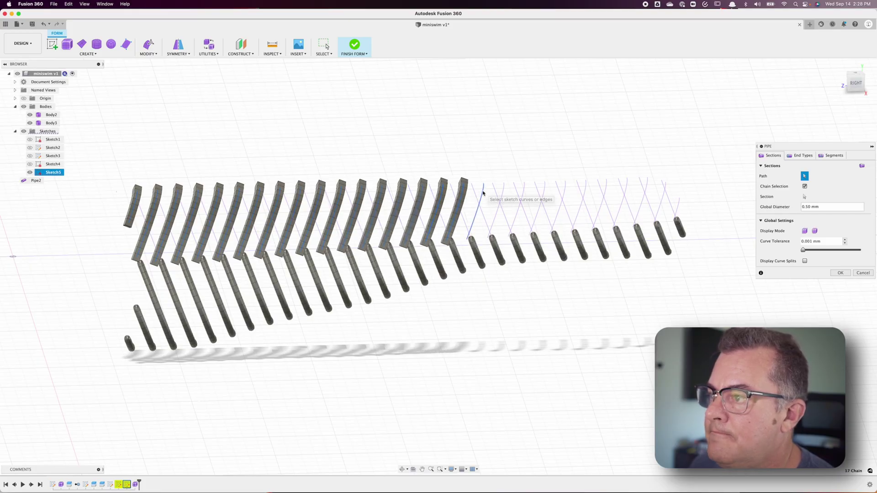
pyautogui.click(483, 194)
pyautogui.click(504, 194)
pyautogui.click(526, 194)
pyautogui.click(546, 195)
pyautogui.click(566, 195)
pyautogui.click(587, 195)
pyautogui.click(607, 196)
pyautogui.click(628, 196)
pyautogui.click(648, 195)
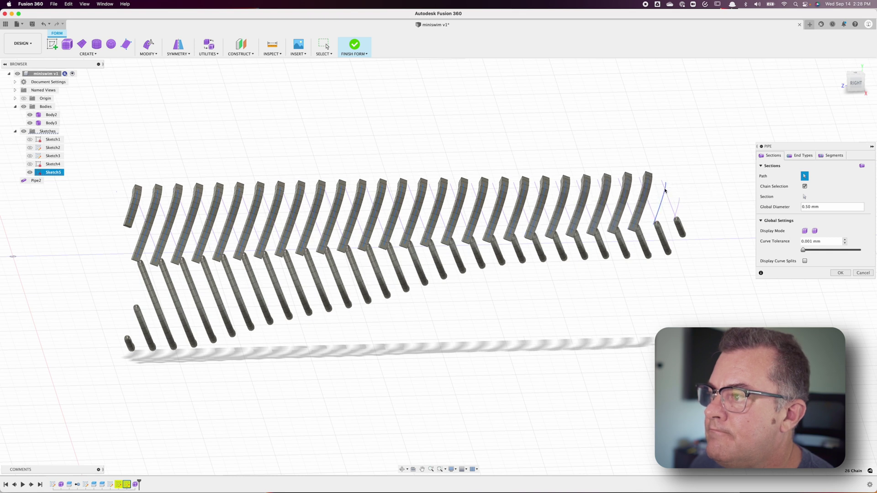
pyautogui.click(669, 196)
pyautogui.click(679, 204)
# - Set the end type of the first set of Sketch5 pipes to Square and accept the Pipe
pyautogui.click(800, 155)
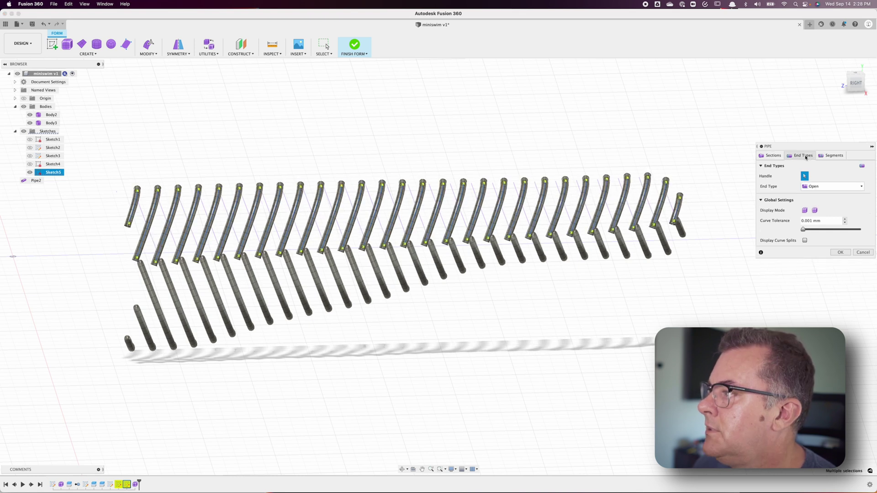
pyautogui.click(809, 187)
pyautogui.click(806, 196)
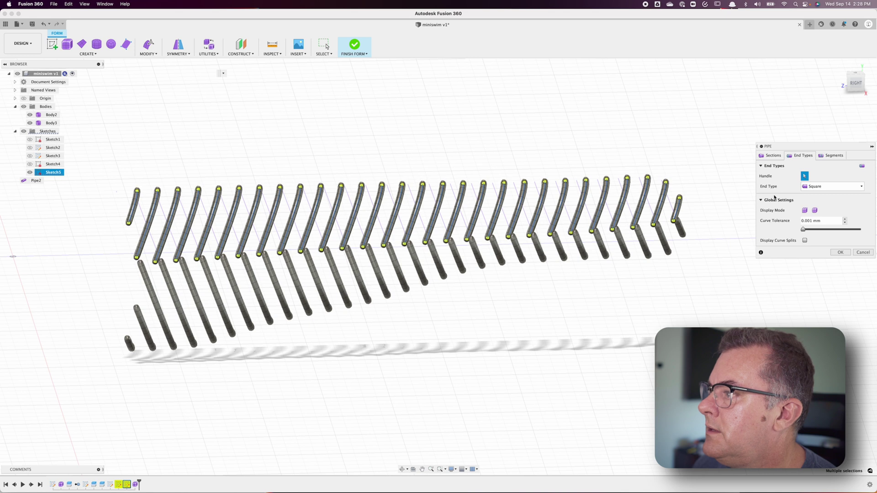
pyautogui.click(838, 252)
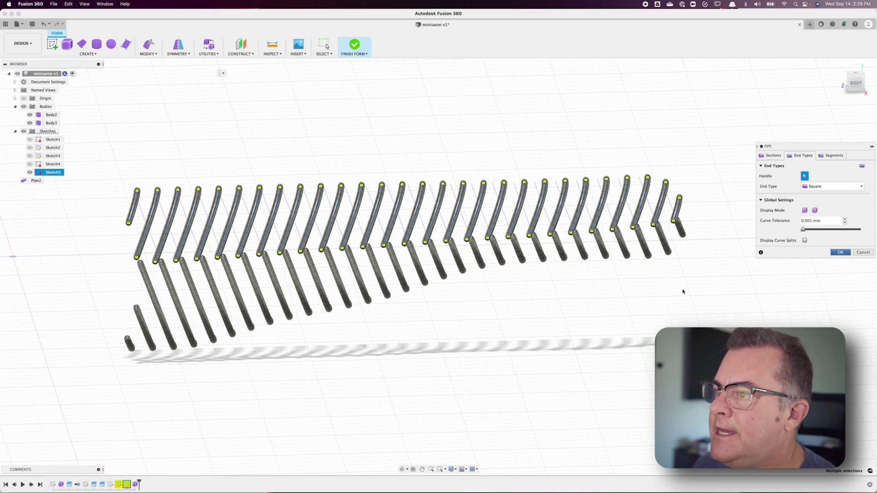
# - With Sketch5 shown, start another Pipe and hide Body3 to expose the sketch lines beneath it
pyautogui.click(29, 172)
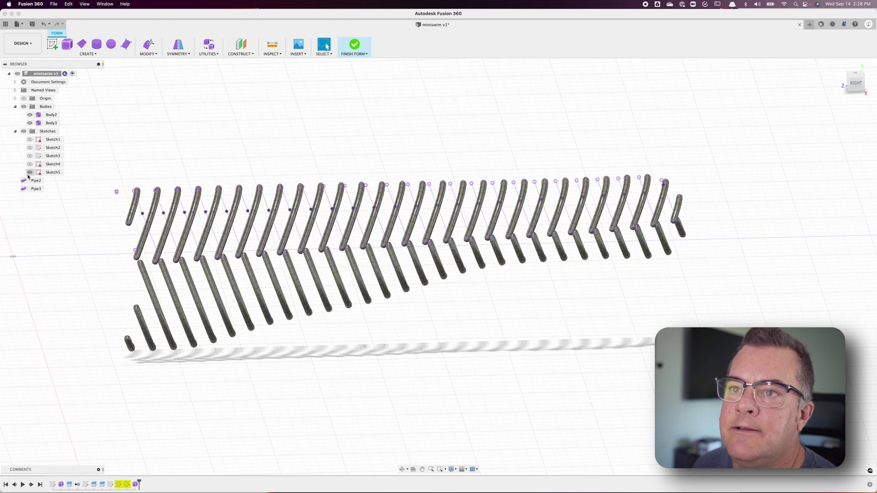
pyautogui.click(29, 124)
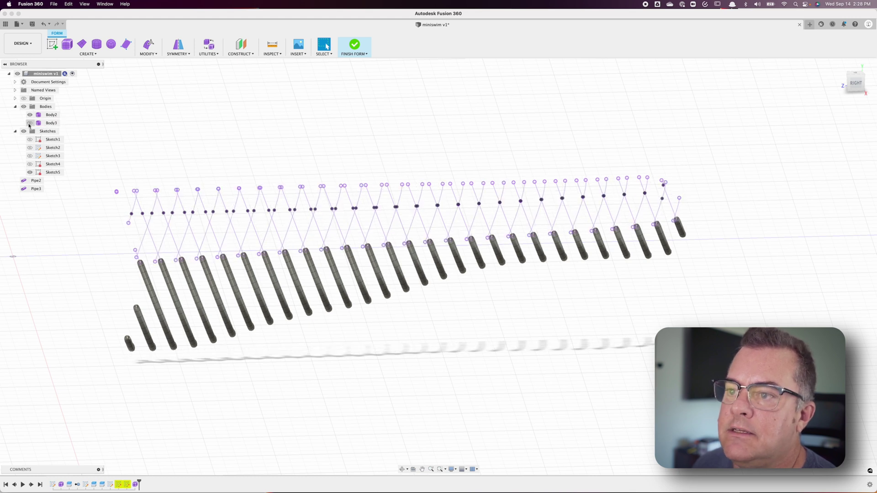
pyautogui.click(29, 123)
pyautogui.click(88, 53)
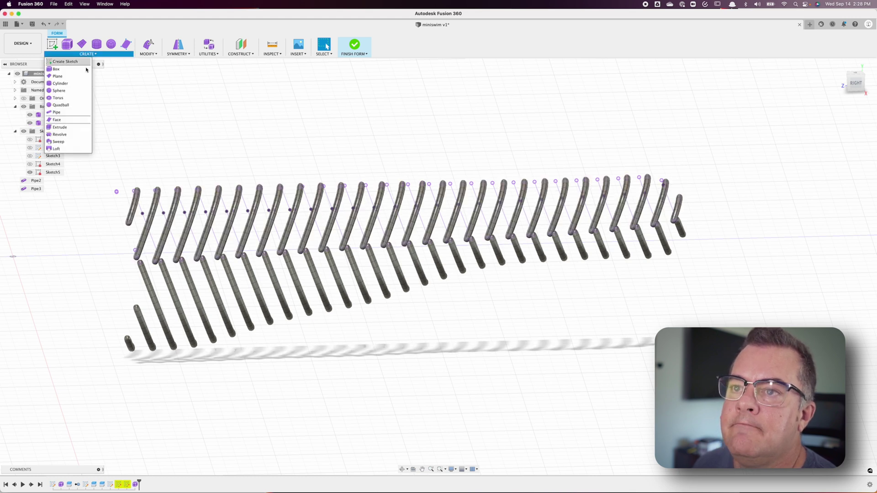
pyautogui.click(73, 112)
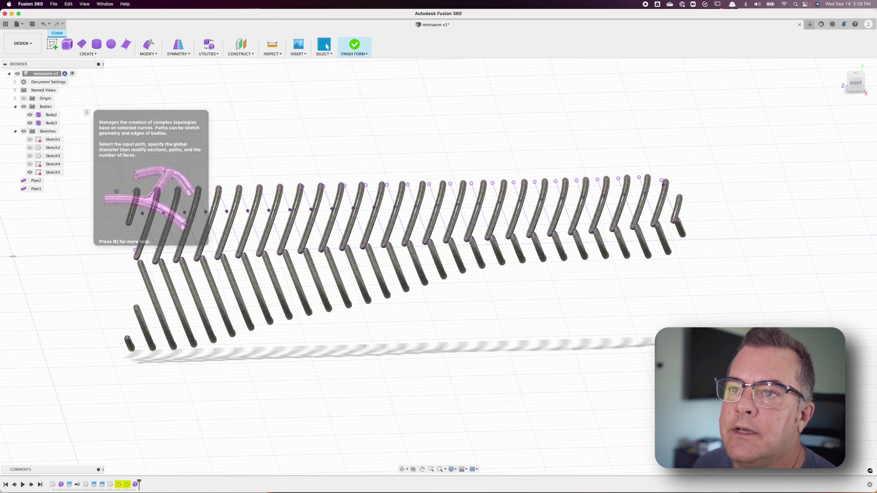
pyautogui.click(29, 123)
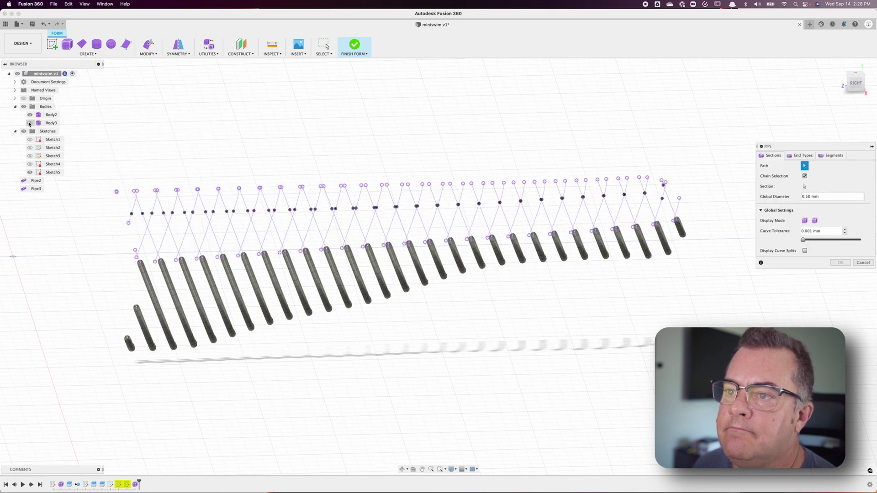
# - Select Sketch5's lines slanting in the opposite direction one by one as pipe paths, from the head end to the tail
pyautogui.click(144, 220)
pyautogui.click(165, 215)
pyautogui.click(186, 214)
pyautogui.click(205, 210)
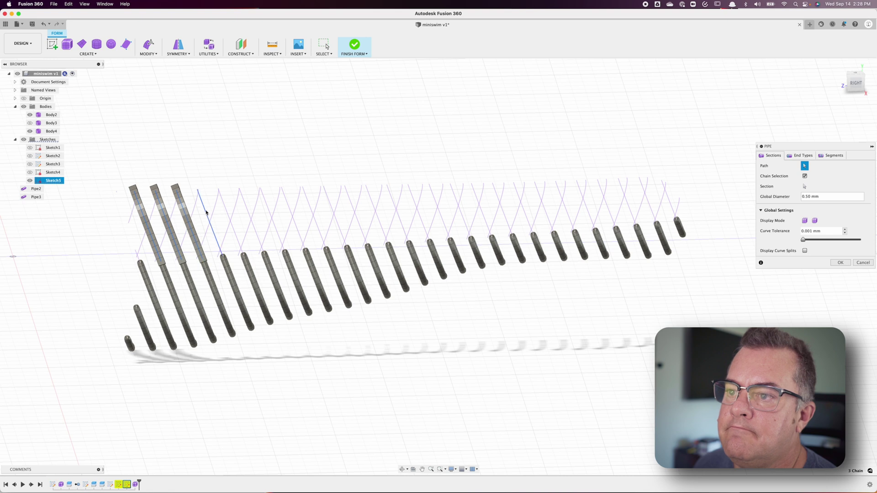
pyautogui.click(225, 206)
pyautogui.click(241, 196)
pyautogui.click(264, 199)
pyautogui.click(285, 200)
pyautogui.click(307, 201)
pyautogui.click(329, 203)
pyautogui.click(350, 202)
pyautogui.click(371, 201)
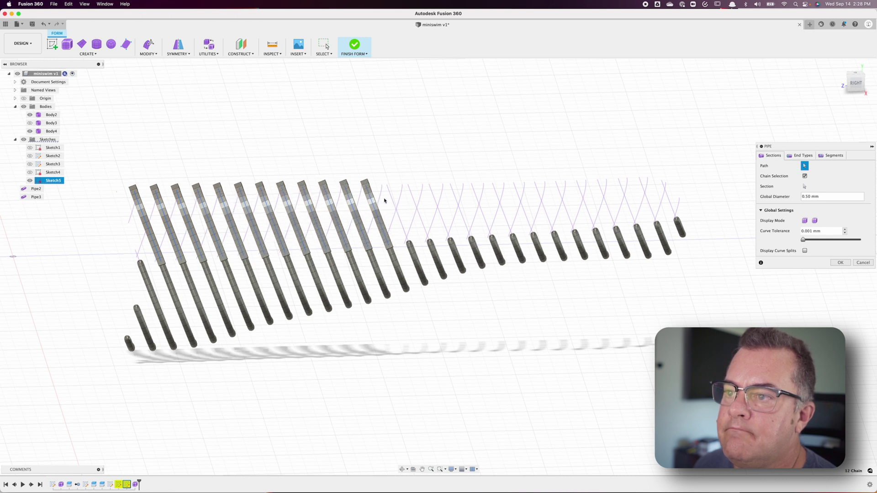
pyautogui.click(392, 200)
pyautogui.click(413, 199)
pyautogui.click(437, 199)
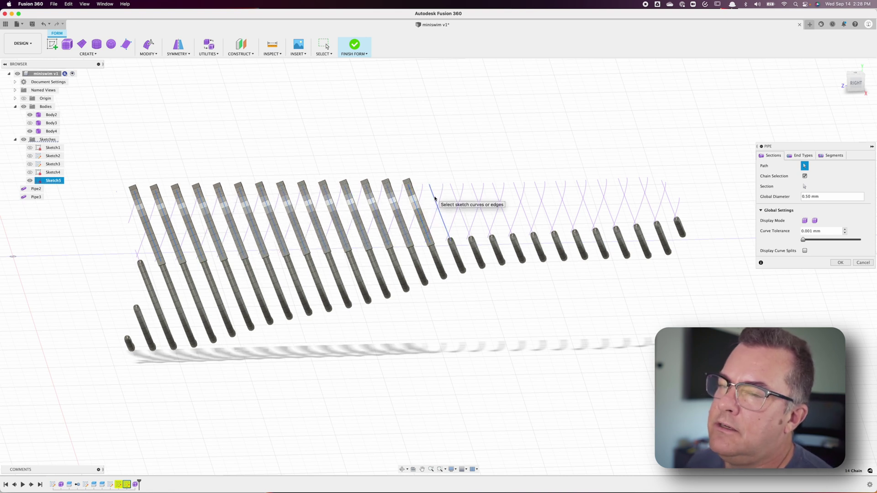
pyautogui.click(459, 199)
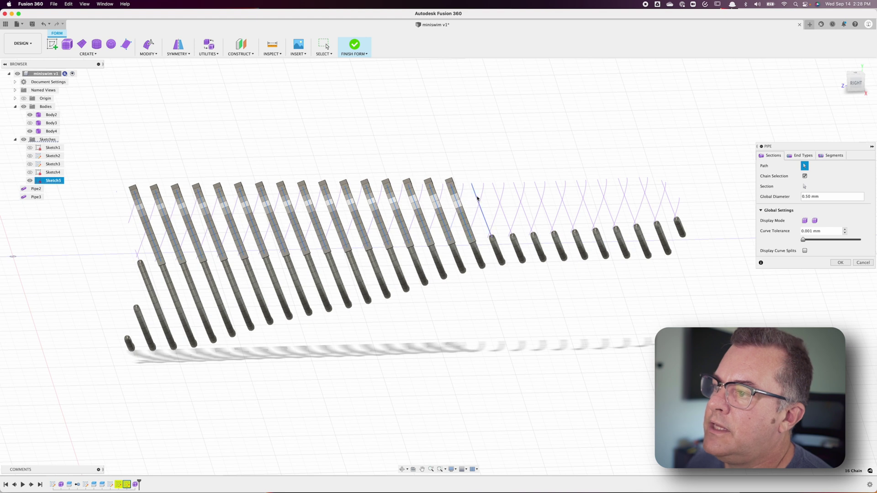
pyautogui.click(478, 196)
pyautogui.click(497, 198)
pyautogui.click(517, 195)
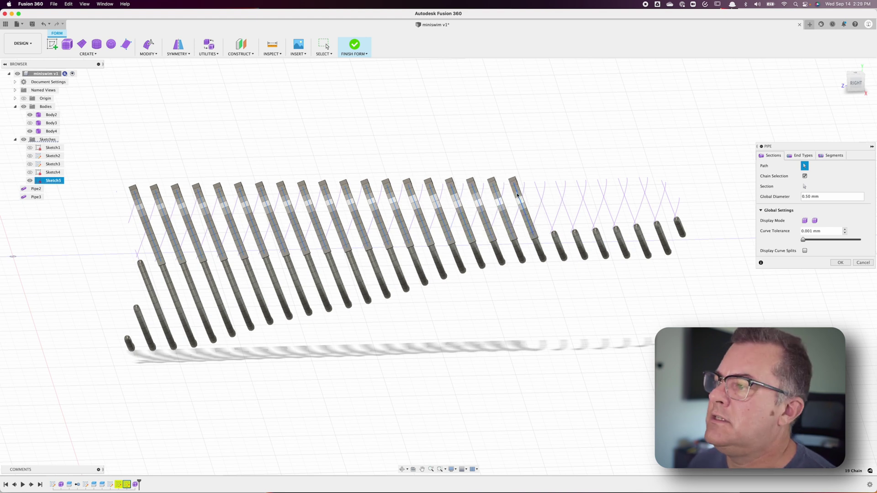
pyautogui.click(539, 194)
pyautogui.click(562, 191)
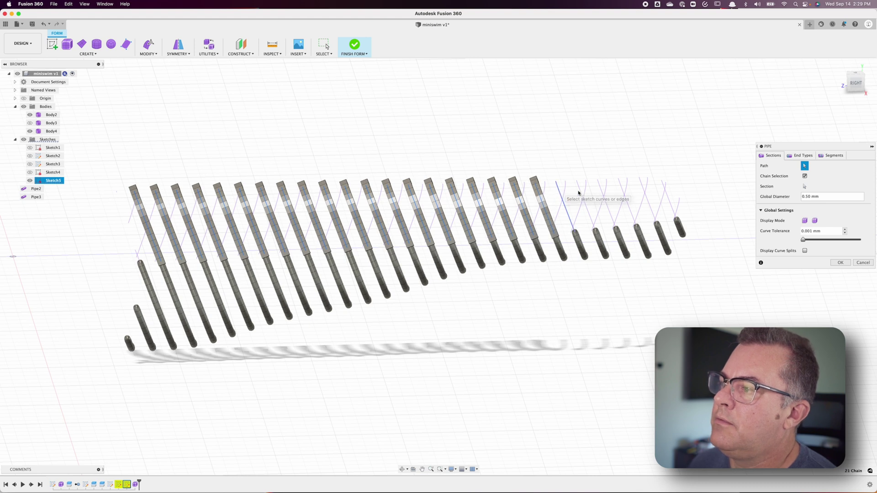
pyautogui.click(579, 191)
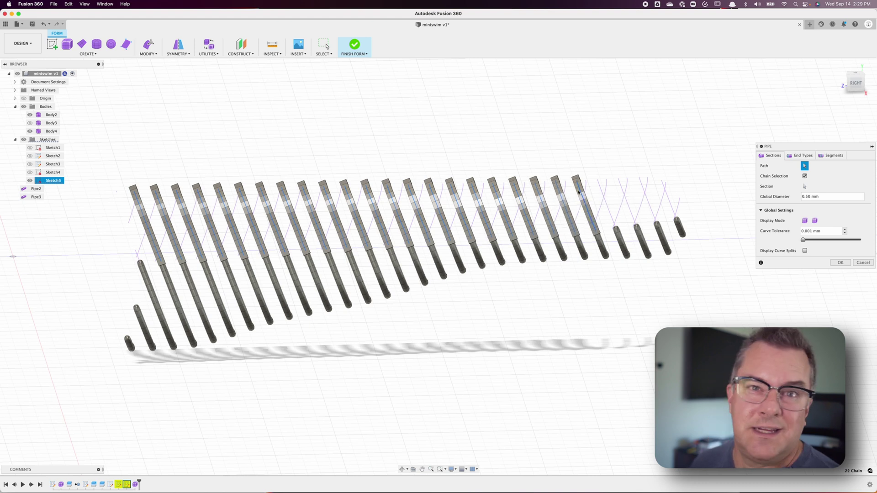
pyautogui.click(602, 192)
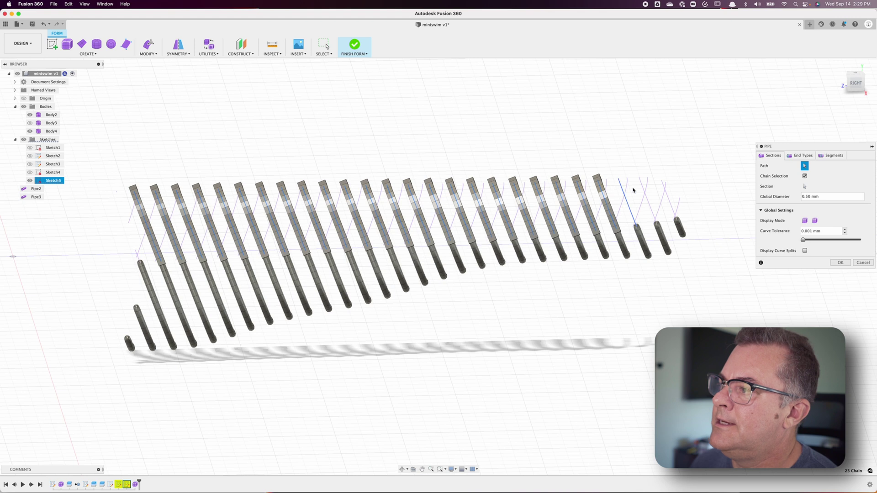
pyautogui.click(632, 190)
pyautogui.click(641, 186)
pyautogui.click(664, 192)
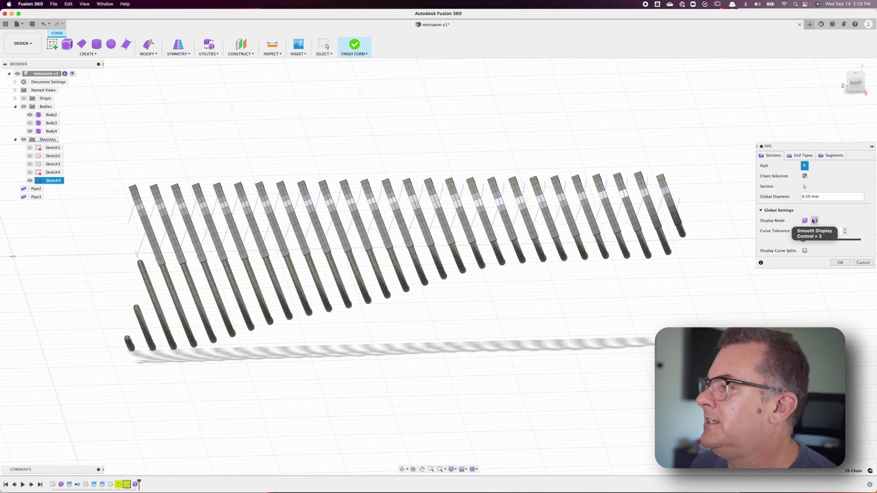
# - Set the end type of the opposite-slanting Sketch5 pipes to Square and accept the Pipe
pyautogui.click(805, 220)
pyautogui.click(801, 156)
pyautogui.click(812, 178)
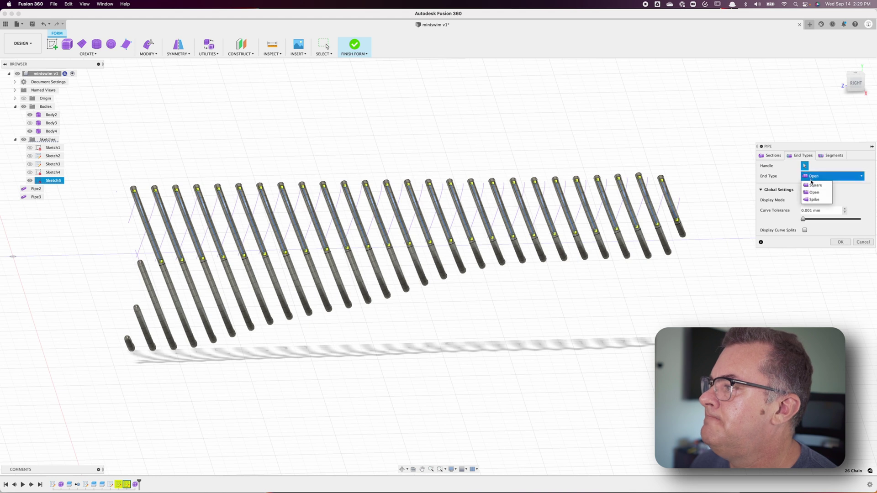
pyautogui.click(816, 184)
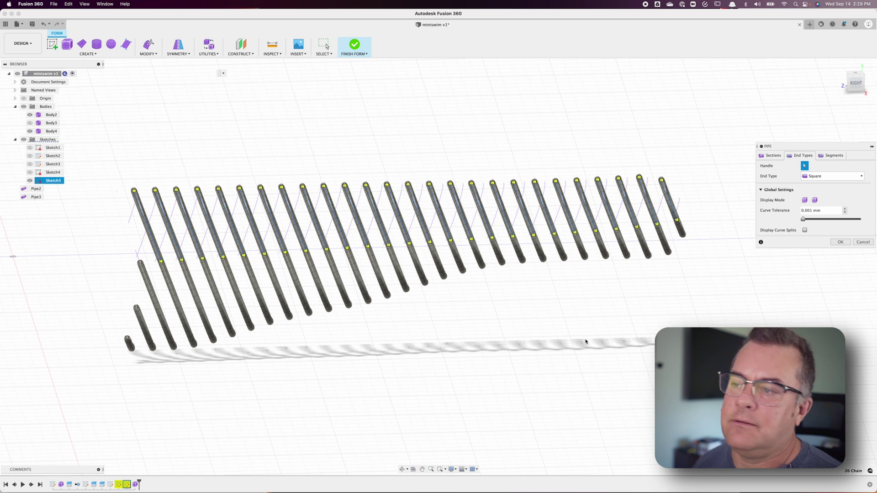
pyautogui.click(841, 243)
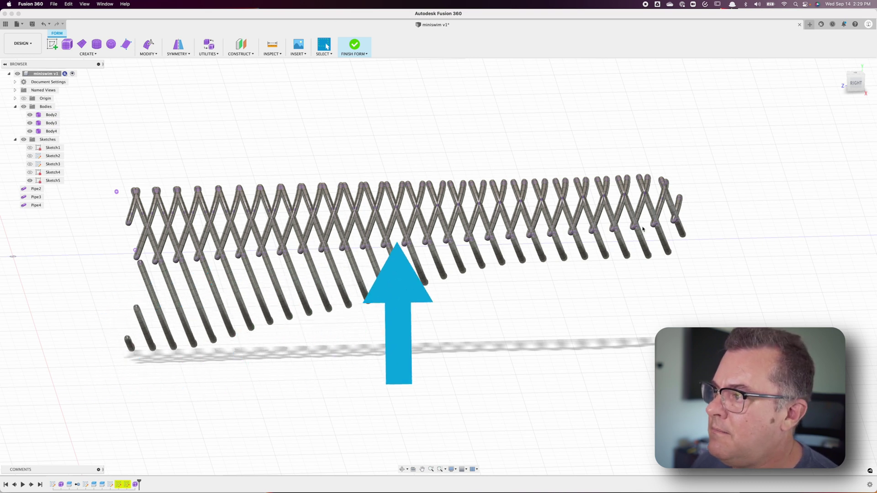
# - Finish the form and show the Body Bottom and MiniSwim bodies together with the pipes
pyautogui.click(354, 47)
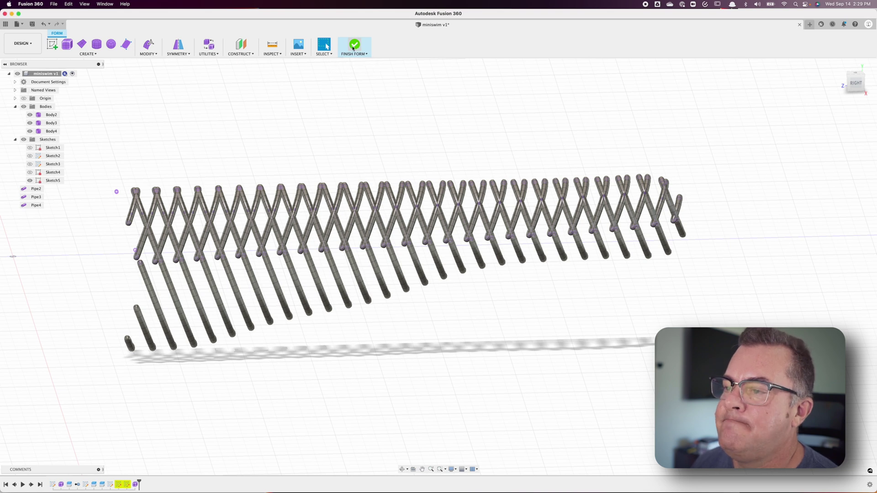
pyautogui.click(354, 45)
pyautogui.click(30, 131)
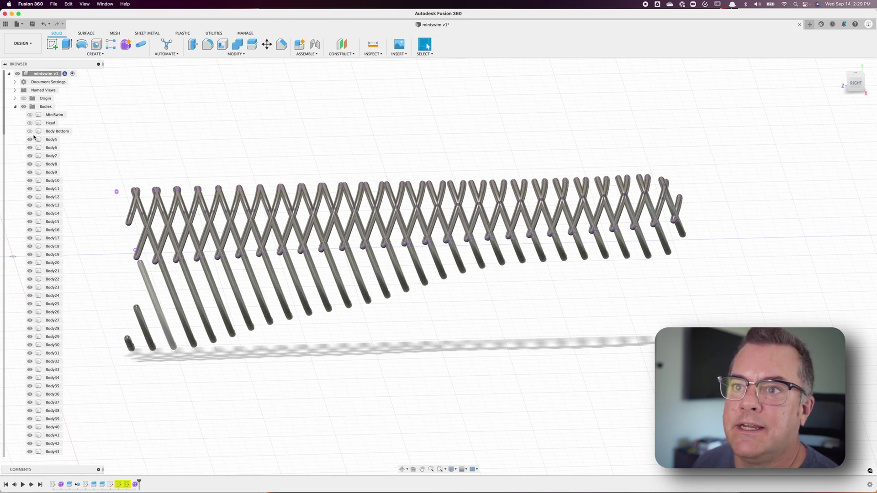
pyautogui.click(30, 132)
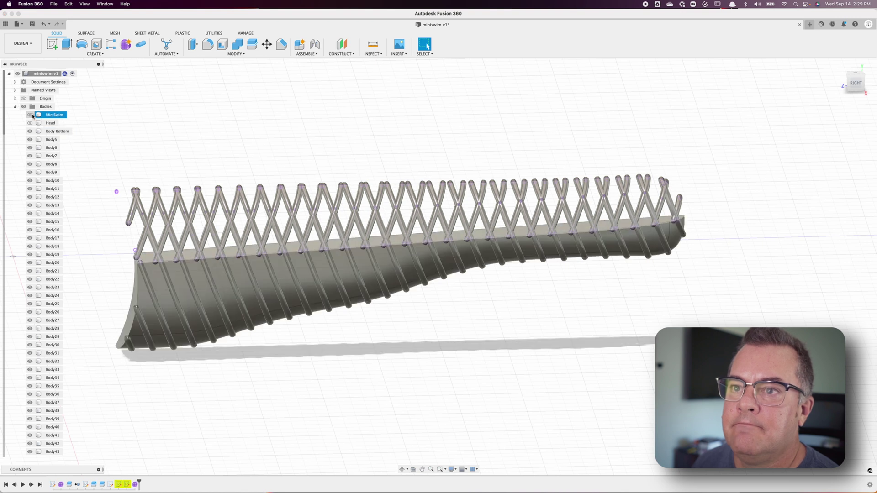
pyautogui.click(30, 115)
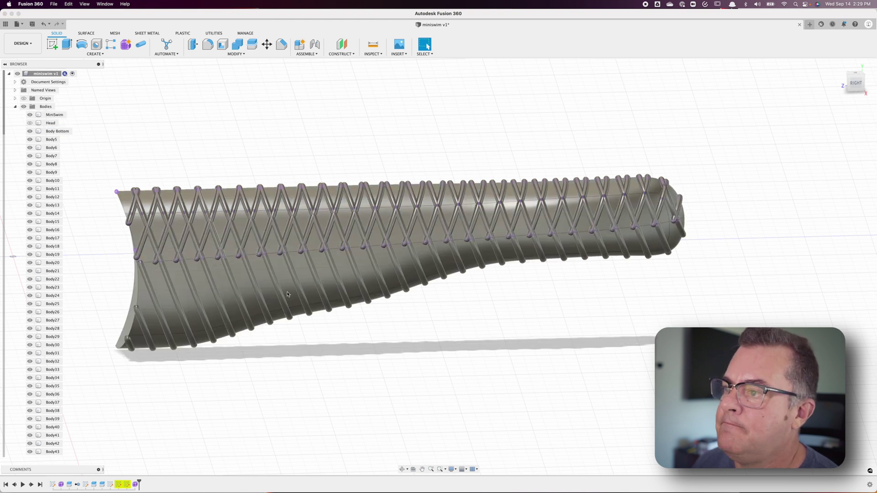
pyautogui.keyDown('shift'); pyautogui.moveTo(386, 366); pyautogui.dragTo(193, 268, button='middle'); pyautogui.keyUp('shift')
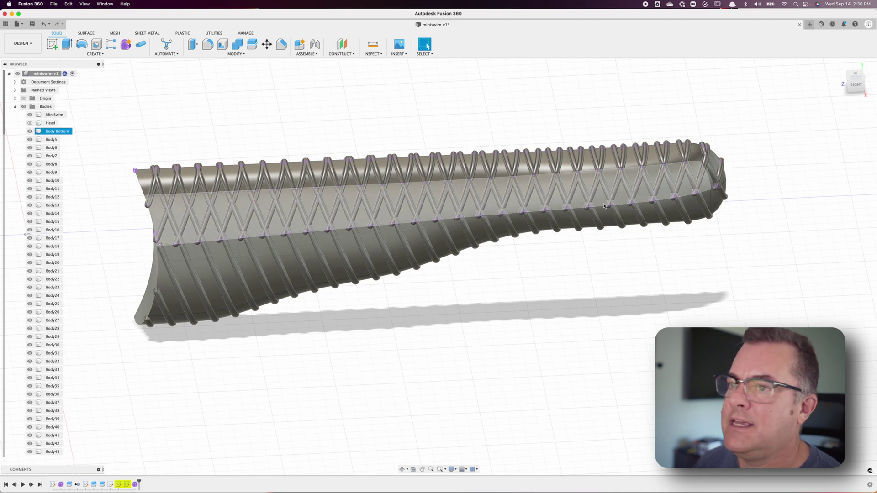
pyautogui.click(29, 141)
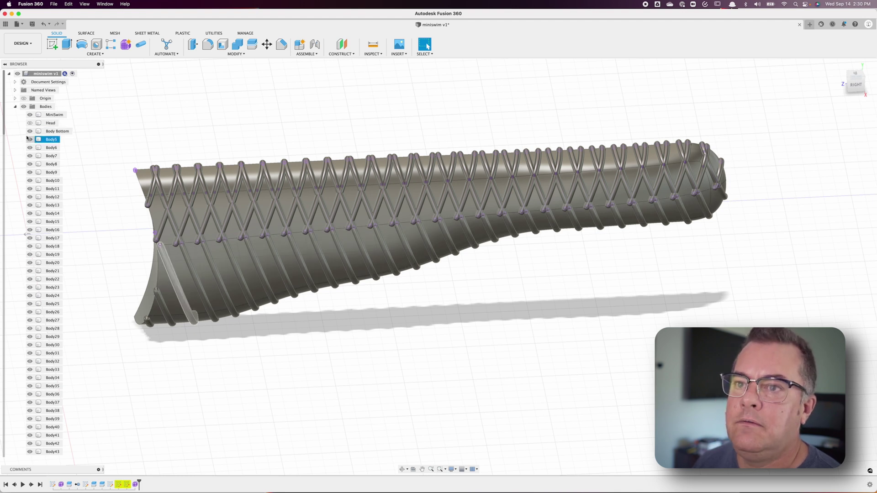
pyautogui.click(29, 139)
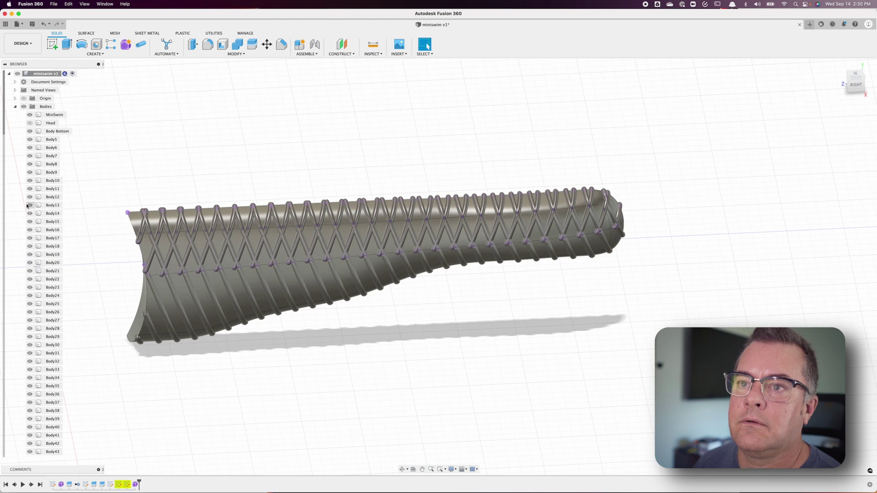
# - Combine the bodies with a Join, using MiniSwim as the target and Body Bottom as the tool body
pyautogui.click(15, 106)
pyautogui.click(15, 115)
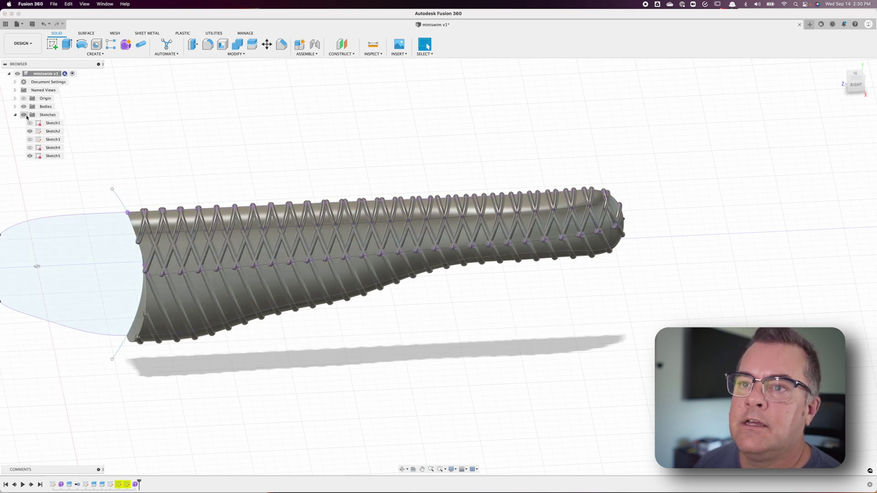
pyautogui.click(15, 107)
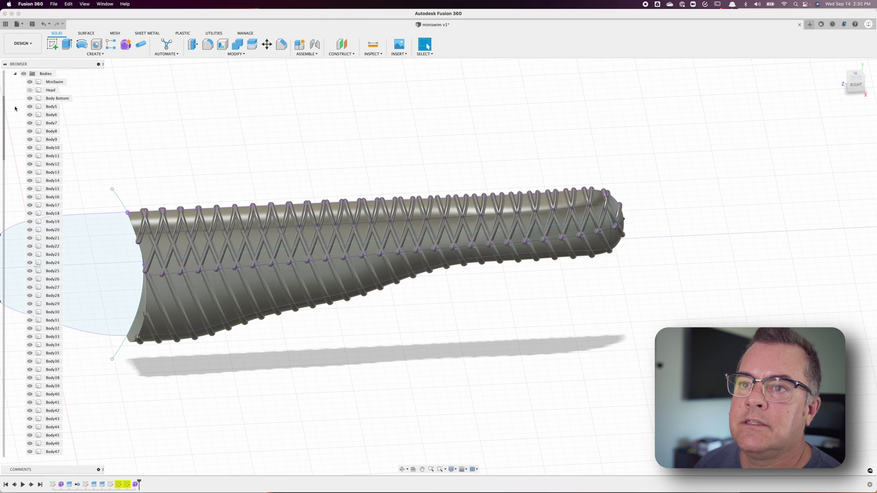
pyautogui.click(237, 44)
pyautogui.click(56, 83)
pyautogui.click(60, 98)
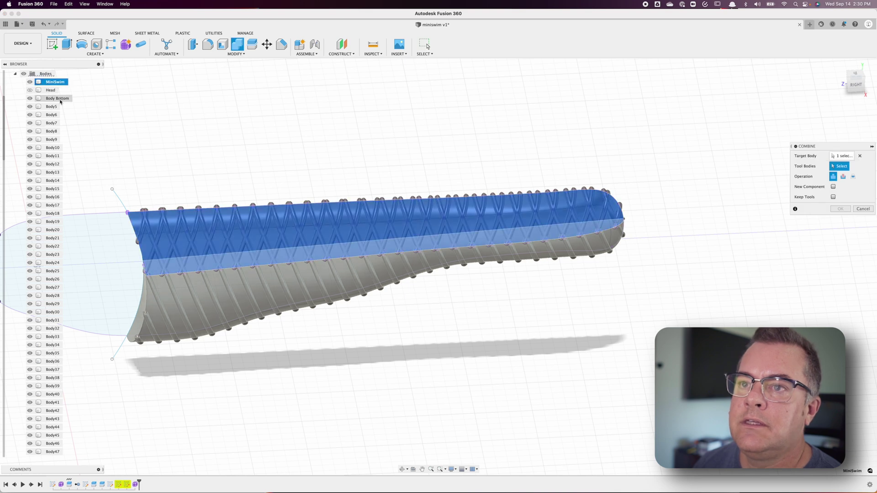
pyautogui.click(840, 210)
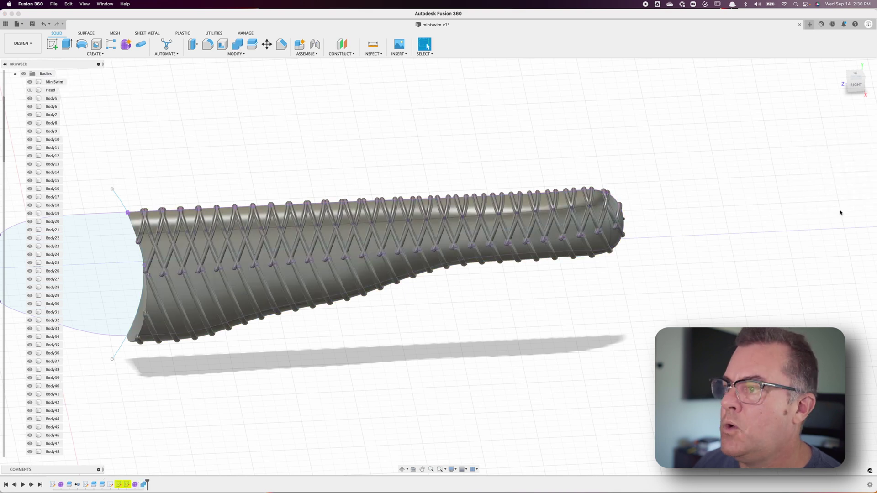
# - Select all crosshatch pipe bodies from Body5 through Body87 and hide them, leaving the lure body shown
pyautogui.moveTo(839, 212); pyautogui.dragTo(220, 415)
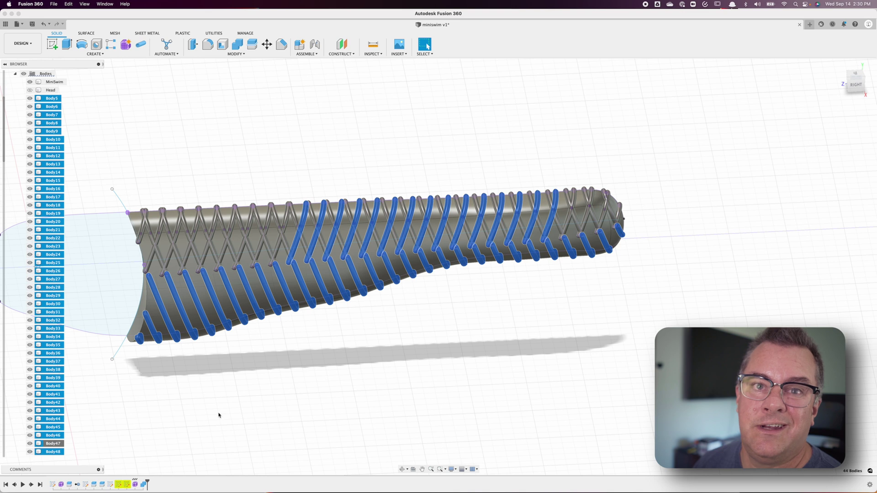
pyautogui.click(215, 417)
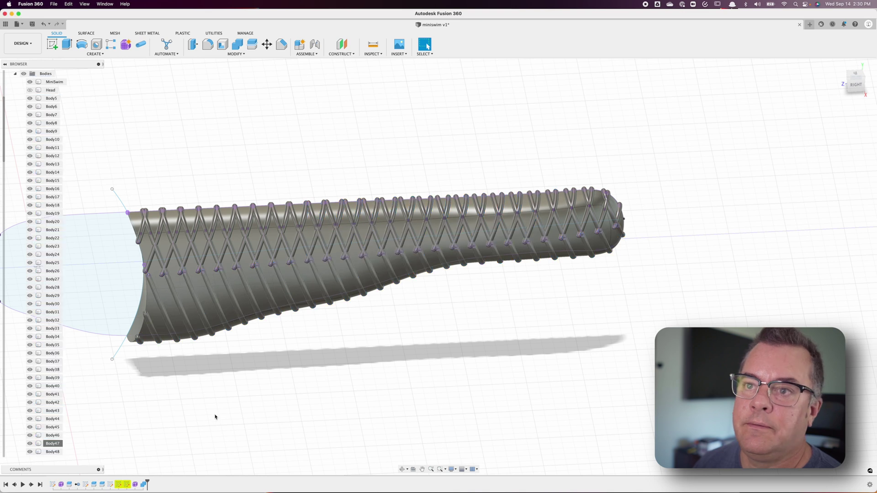
pyautogui.click(52, 98)
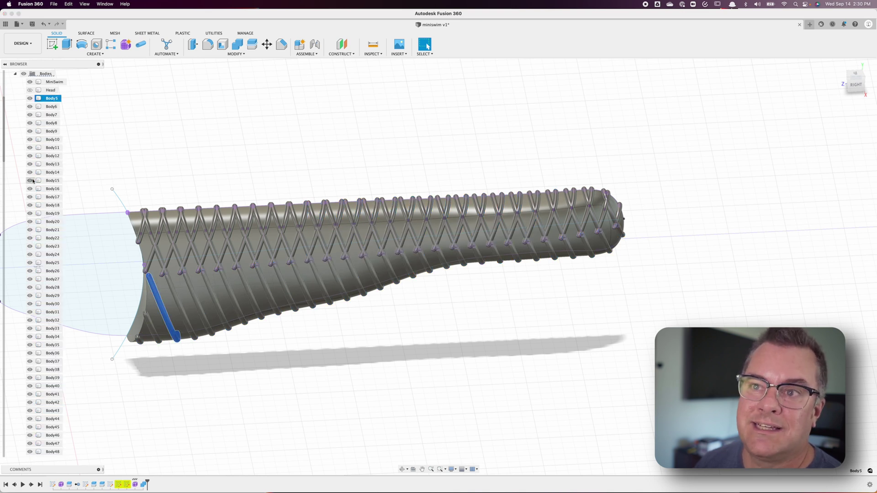
pyautogui.scroll(-10, 54, 222)
pyautogui.scroll(-5, 57, 225)
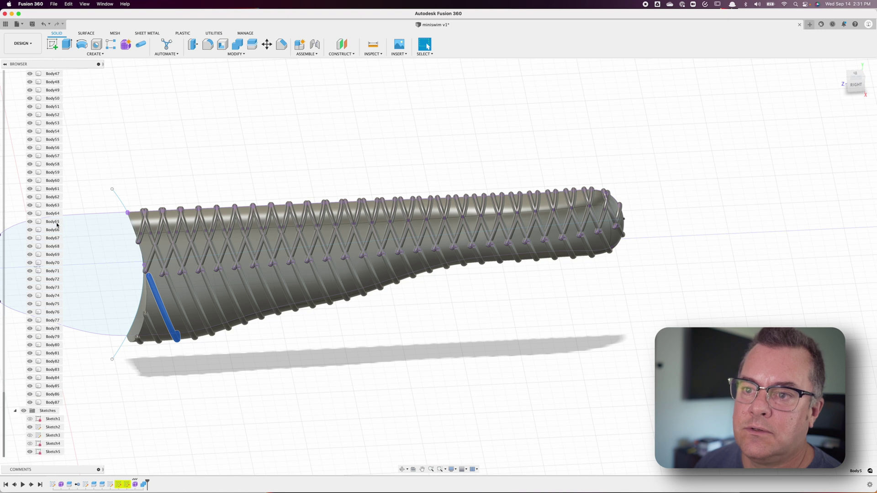
pyautogui.keyDown('shift'); pyautogui.click(53, 403); pyautogui.keyUp('shift')
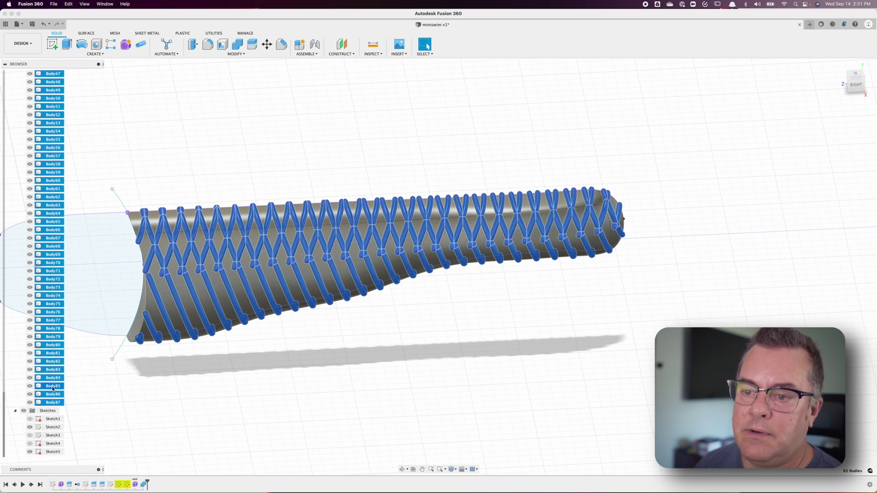
pyautogui.rightClick(53, 388)
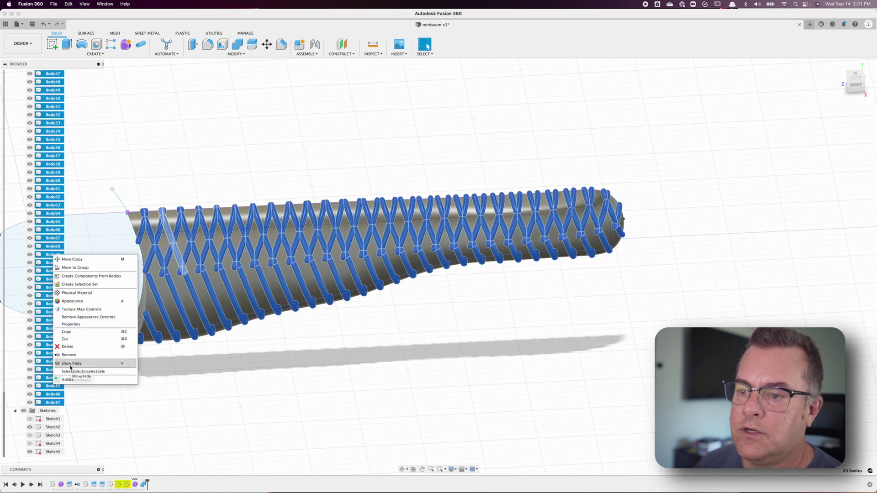
pyautogui.click(71, 364)
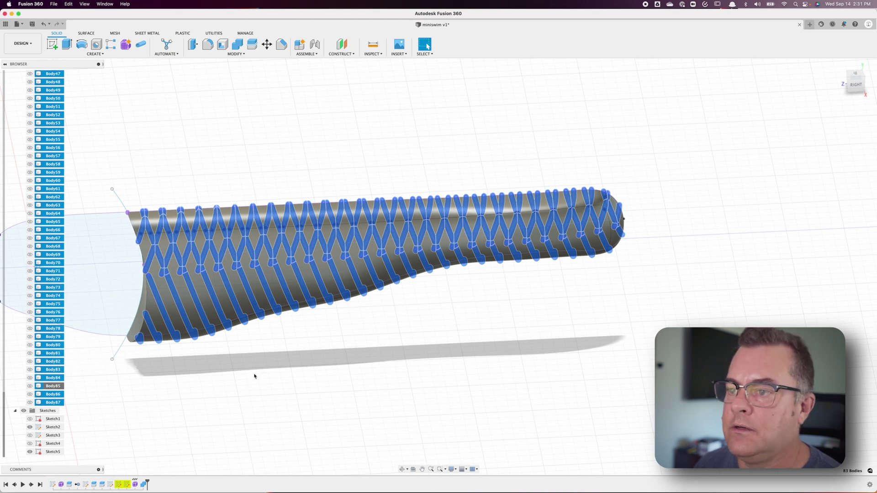
pyautogui.click(133, 385)
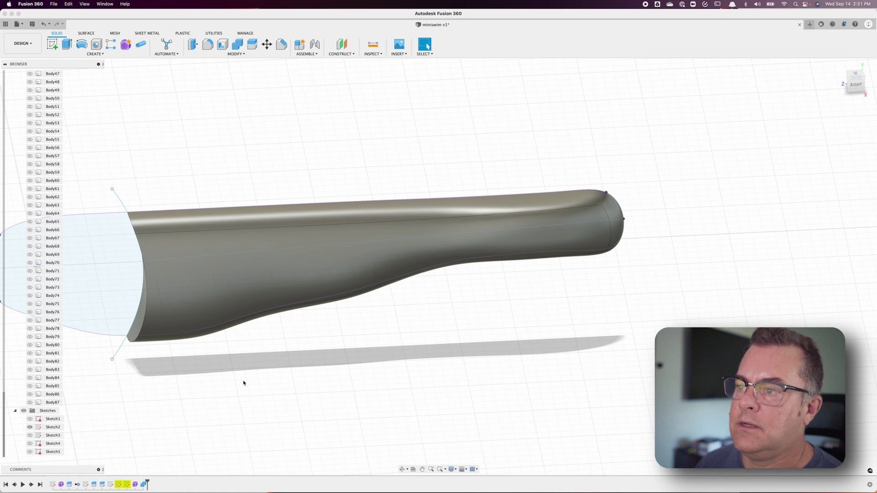
# - Start a new sketch on the origin plane that lies parallel to the lure's side view
pyautogui.keyDown('shift'); pyautogui.moveTo(337, 353); pyautogui.dragTo(331, 362, button='middle'); pyautogui.keyUp('shift')
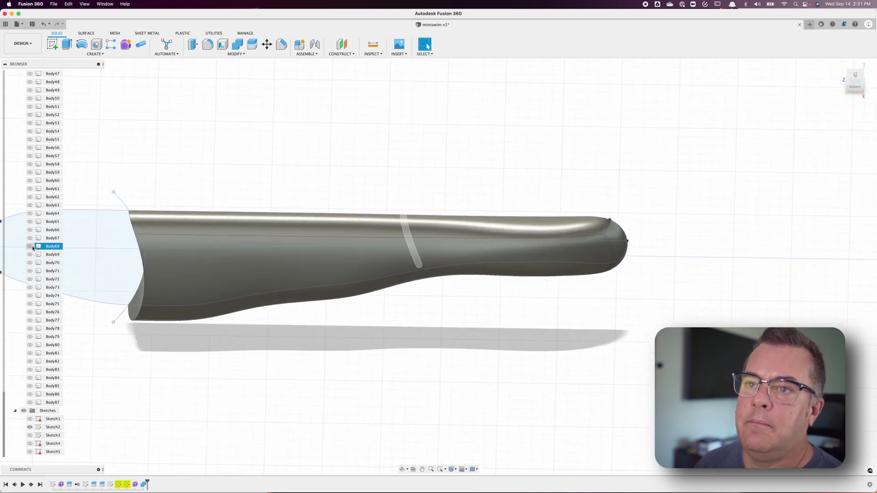
pyautogui.scroll(3, 33, 248)
pyautogui.scroll(5, 33, 248)
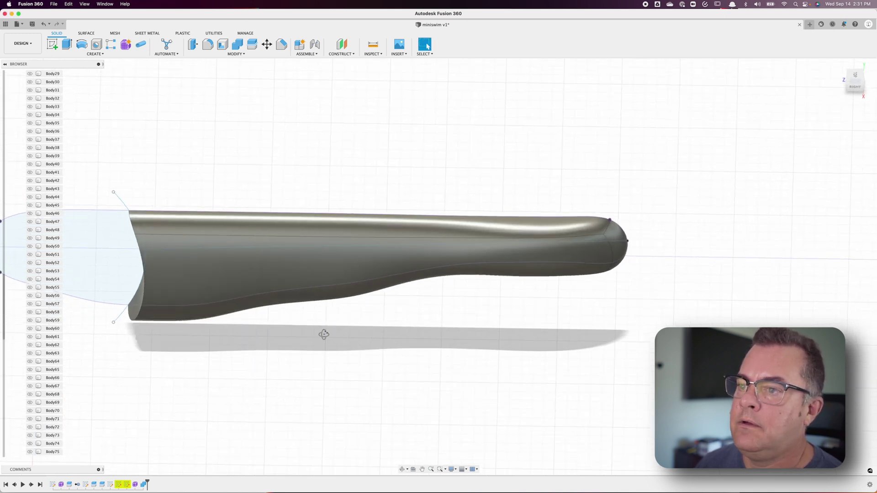
pyautogui.keyDown('shift'); pyautogui.moveTo(325, 333); pyautogui.dragTo(328, 316, button='middle'); pyautogui.keyUp('shift')
pyautogui.moveTo(454, 323); pyautogui.dragTo(621, 286, button='middle')
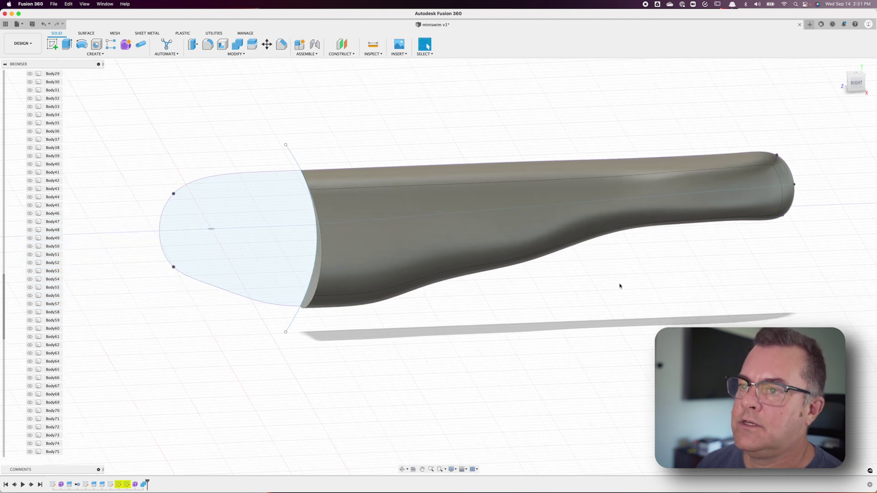
pyautogui.click(50, 45)
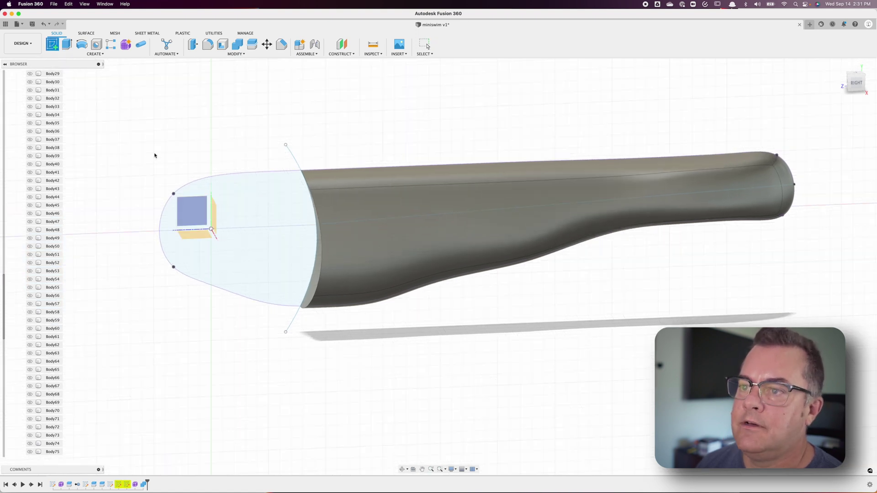
pyautogui.click(145, 270)
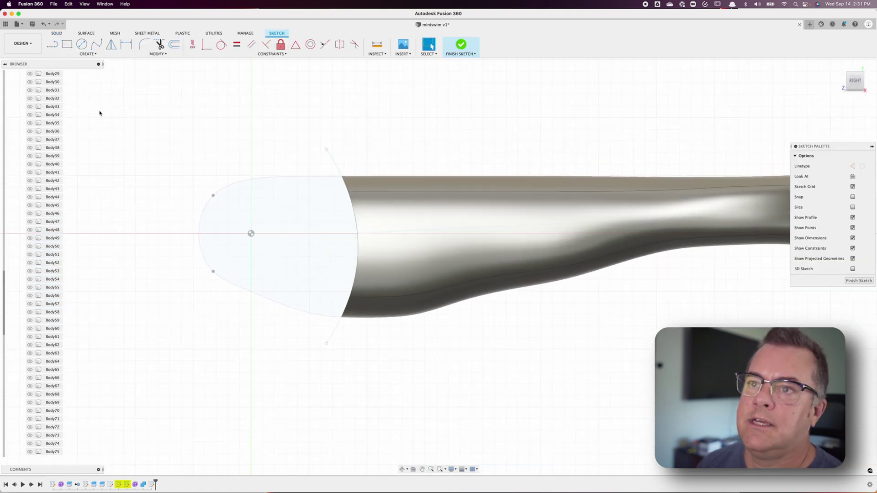
# - Project the lure's lengthwise sketch centerline onto the side face of the body with Project To Surface, along the X axis
pyautogui.click(94, 56)
pyautogui.moveTo(91, 163)
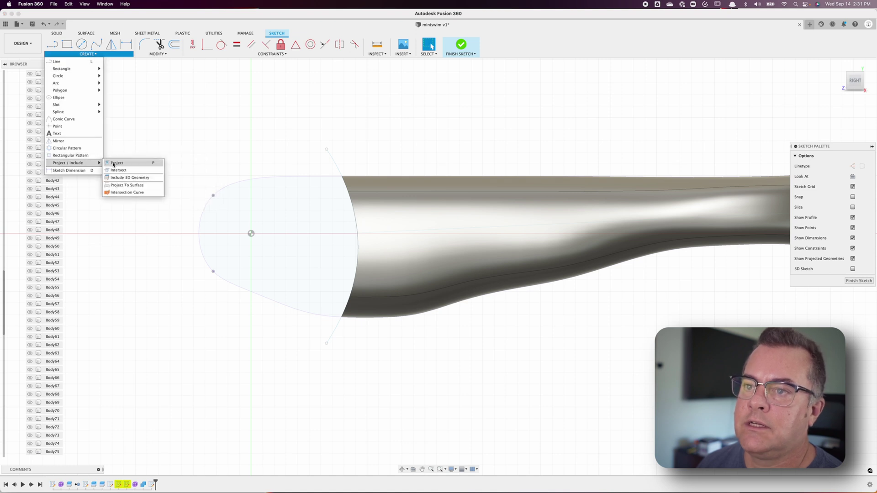
pyautogui.click(123, 185)
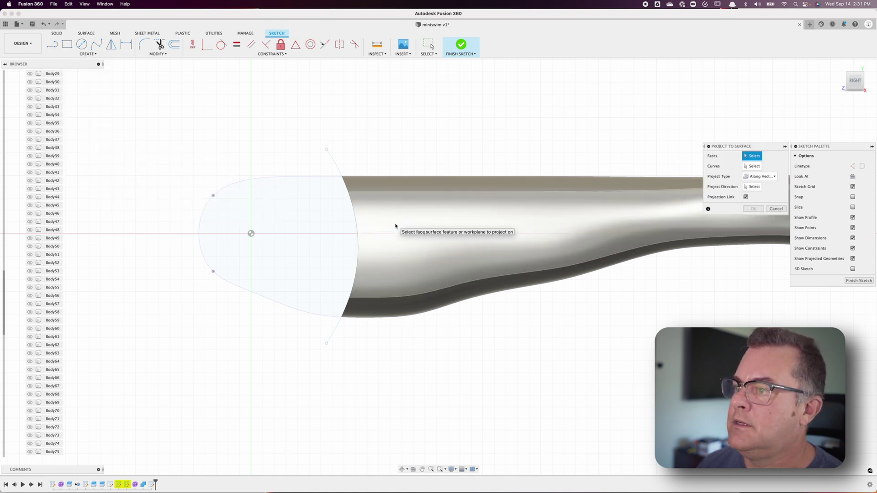
pyautogui.click(397, 228)
pyautogui.hscroll(5, 435, 313)
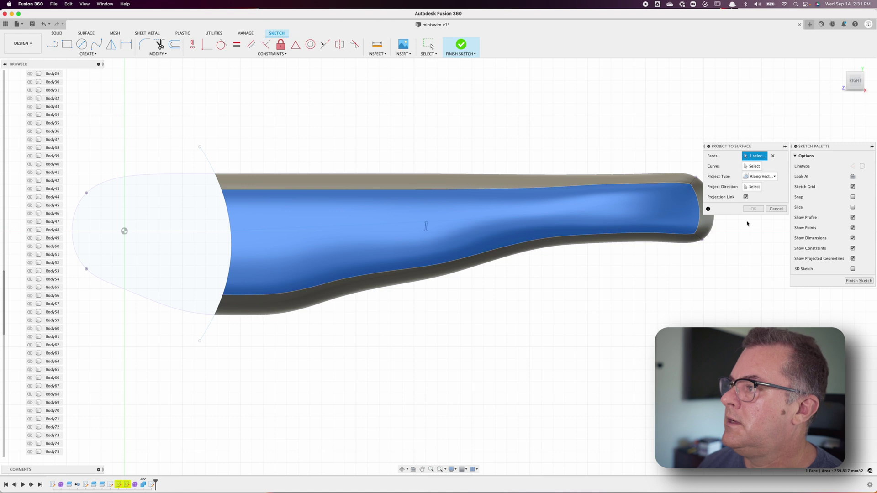
pyautogui.click(752, 167)
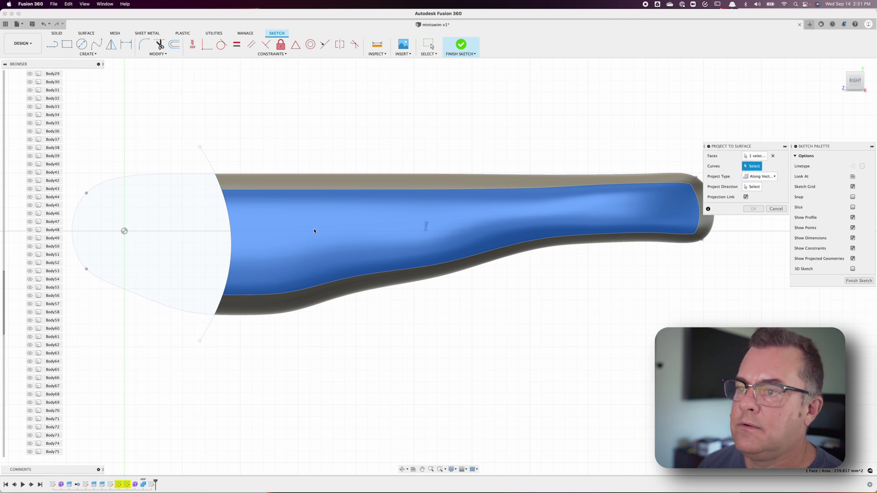
pyautogui.click(251, 232)
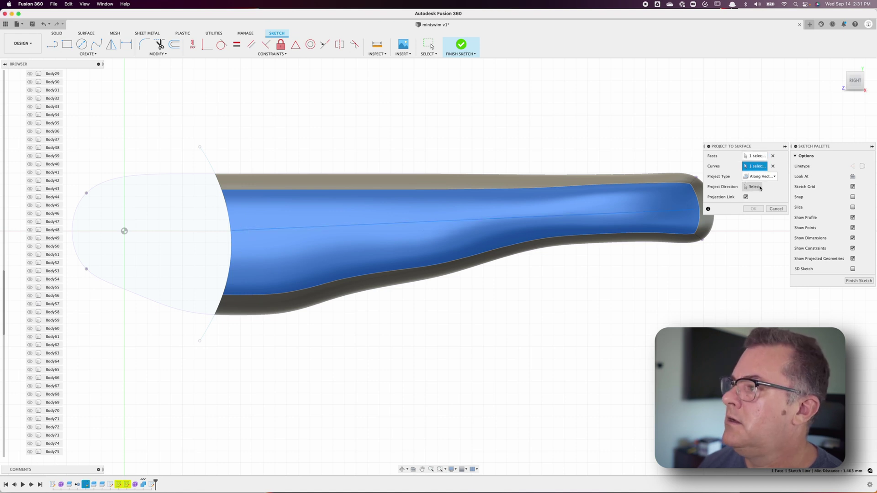
pyautogui.moveTo(123, 232)
pyautogui.keyDown('shift'); pyautogui.mouseDown(button='middle')
pyautogui.moveTo(111, 263)
pyautogui.moveTo(124, 277)
pyautogui.moveTo(143, 272)
pyautogui.mouseUp(button='middle'); pyautogui.keyUp('shift')
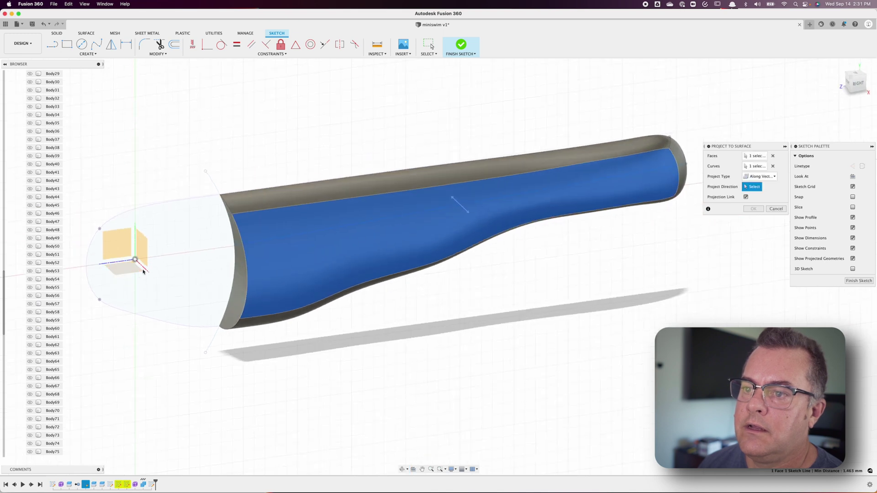
pyautogui.click(145, 270)
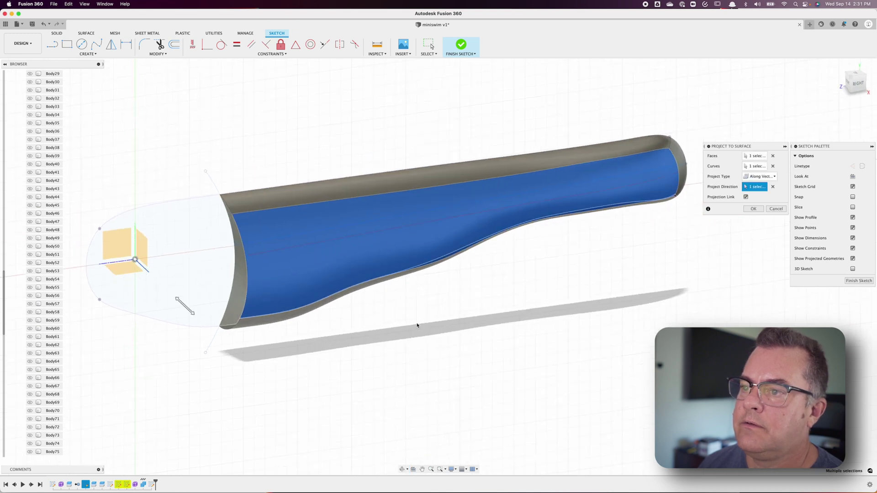
pyautogui.click(753, 210)
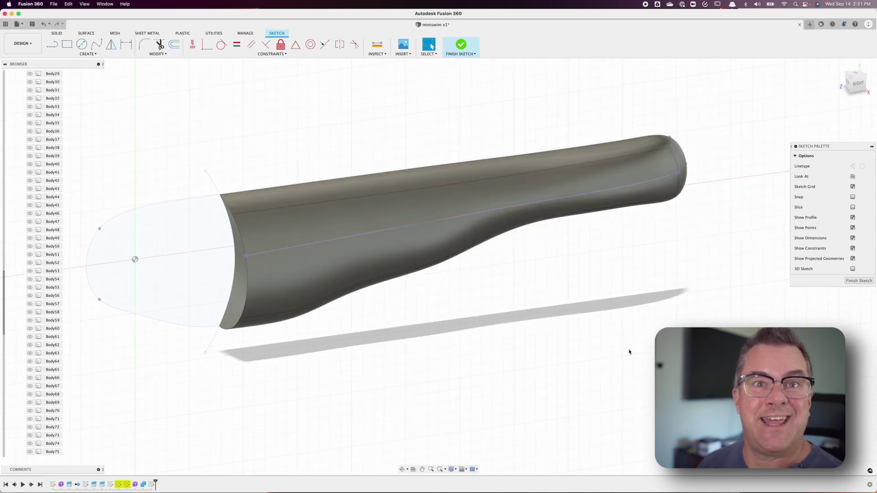
# - Finish the sketch and create a form Pipe along the projected centerline with a global diameter of 1 mm
pyautogui.click(859, 281)
pyautogui.click(137, 44)
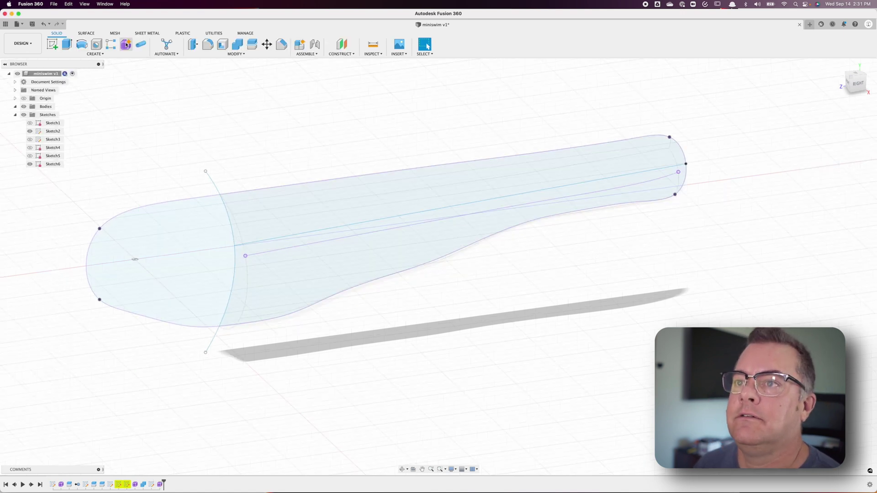
pyautogui.click(111, 44)
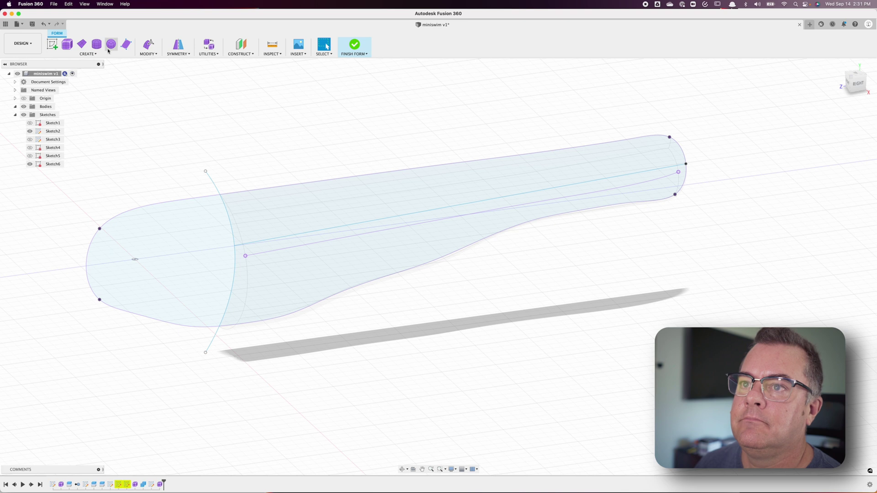
pyautogui.click(105, 54)
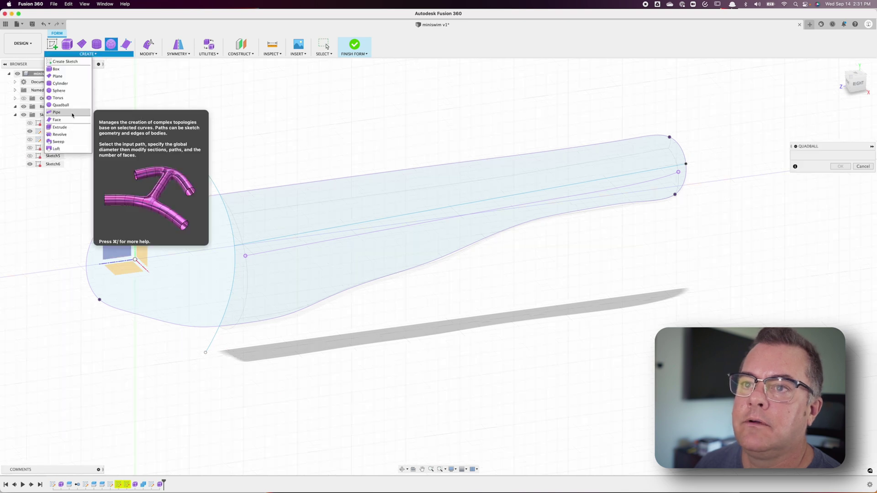
pyautogui.click(57, 112)
pyautogui.click(280, 249)
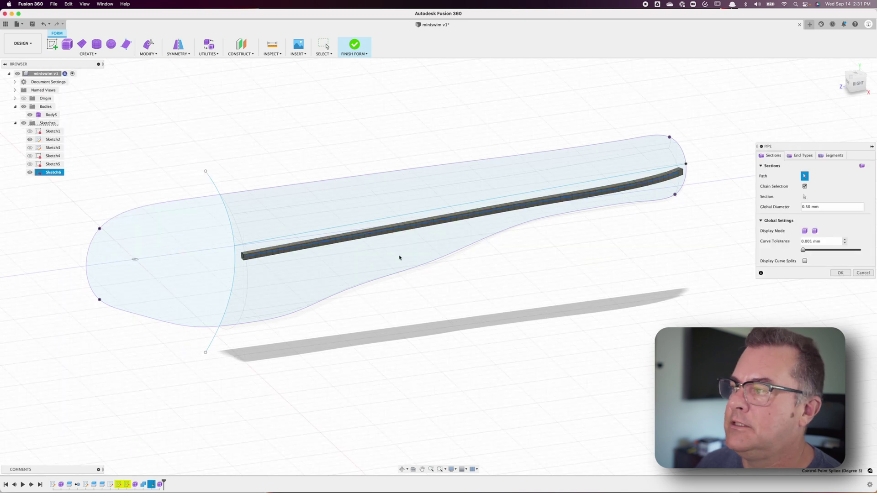
pyautogui.click(823, 207)
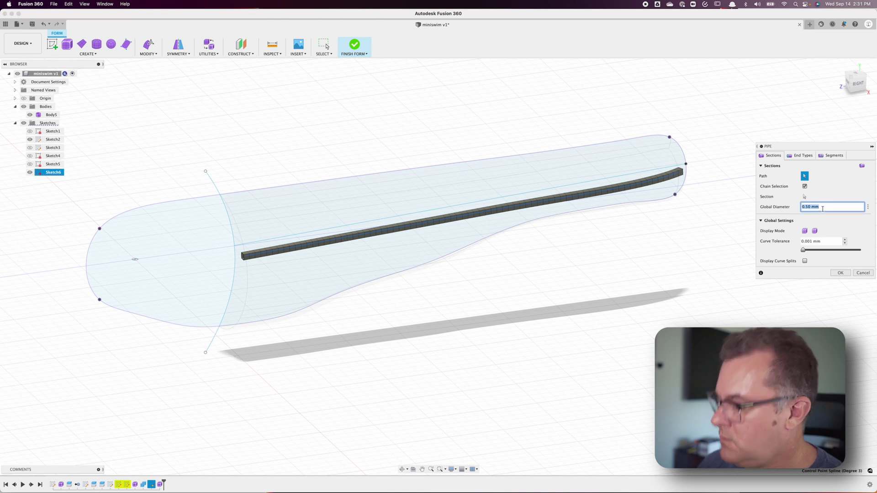
pyautogui.write('1')
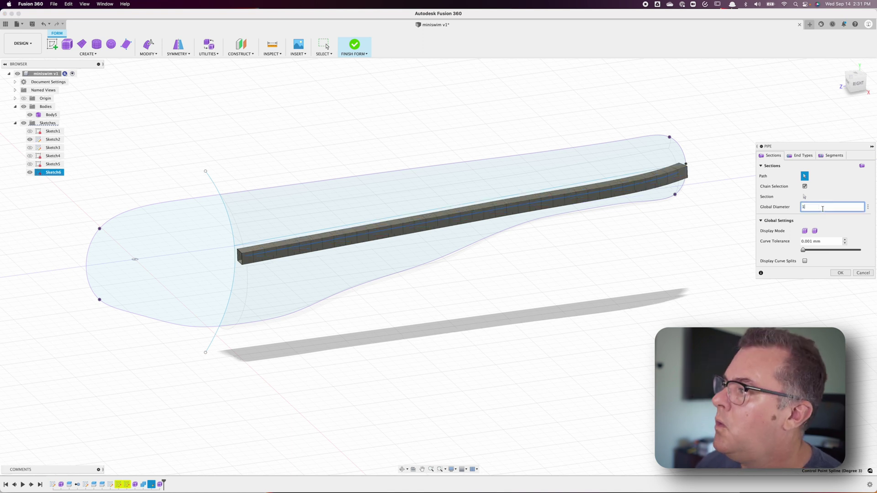
# - Set the centerline pipe's end type to Square with smooth display, accept the Pipe and finish the form
pyautogui.click(801, 155)
pyautogui.click(822, 187)
pyautogui.click(806, 197)
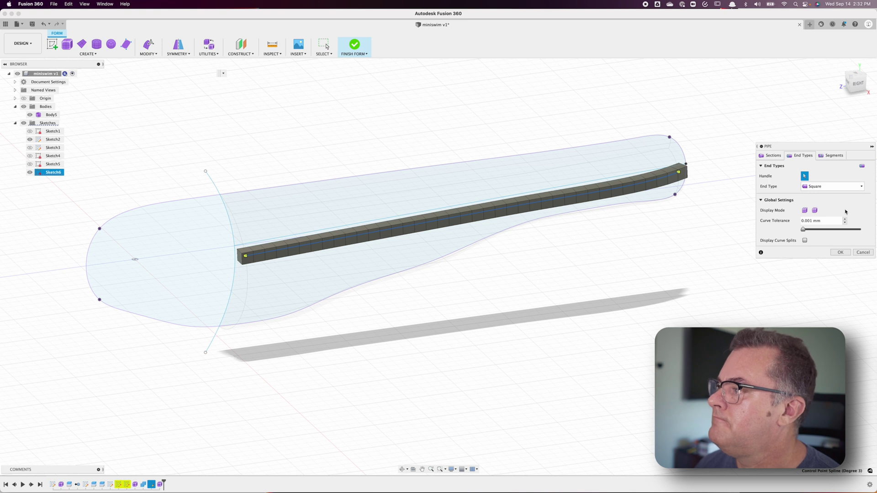
pyautogui.click(815, 210)
pyautogui.click(840, 252)
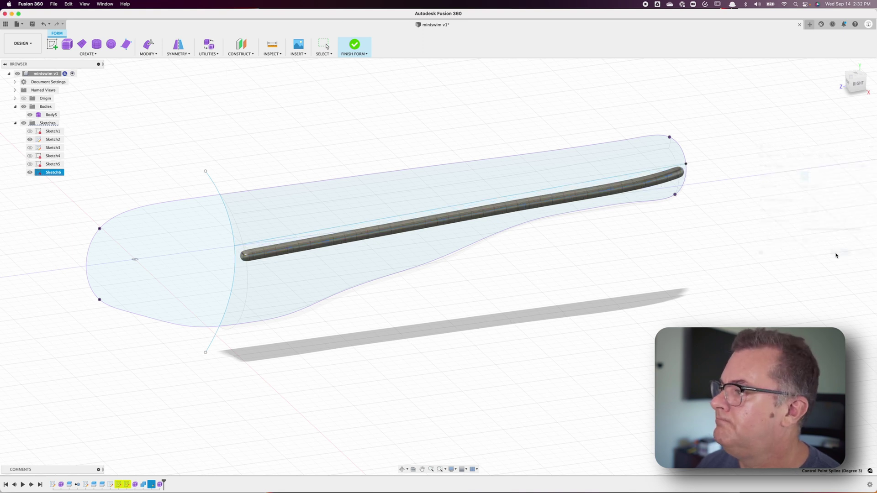
pyautogui.click(360, 49)
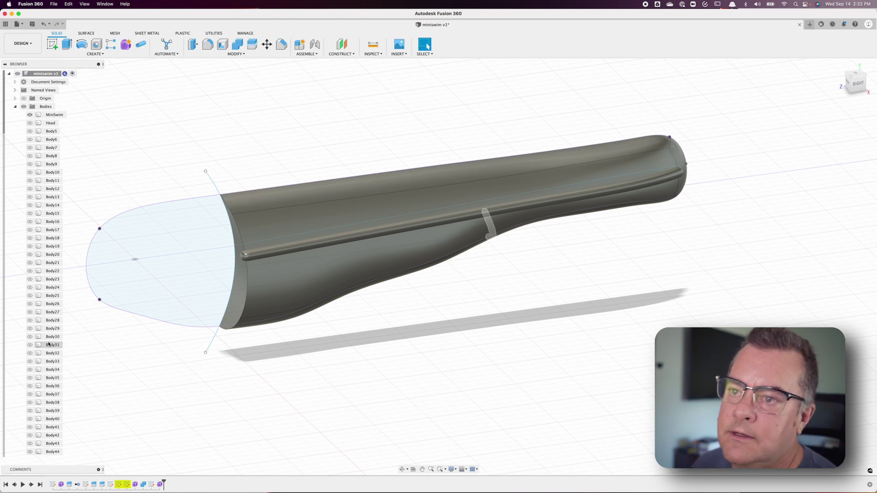
# - Rename the centerline pipe body, last in the bodies list, as MidLine
pyautogui.scroll(-5, 64, 335)
pyautogui.scroll(-10, 65, 335)
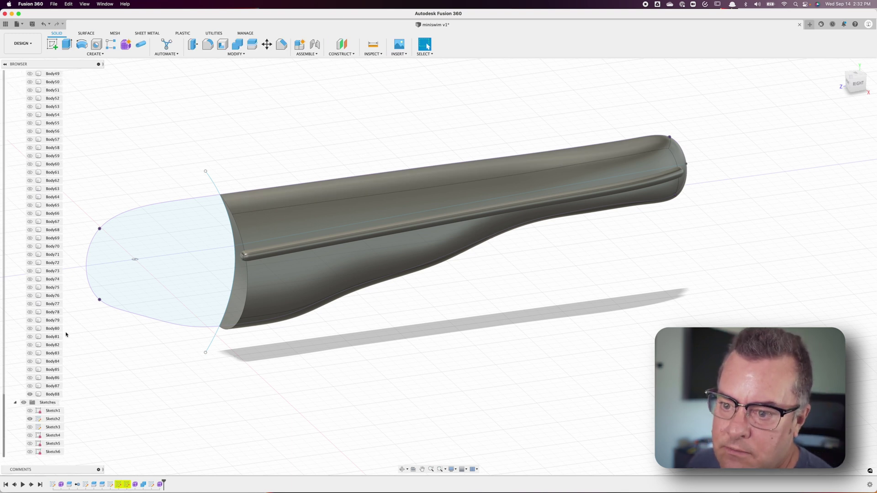
pyautogui.doubleClick(54, 394)
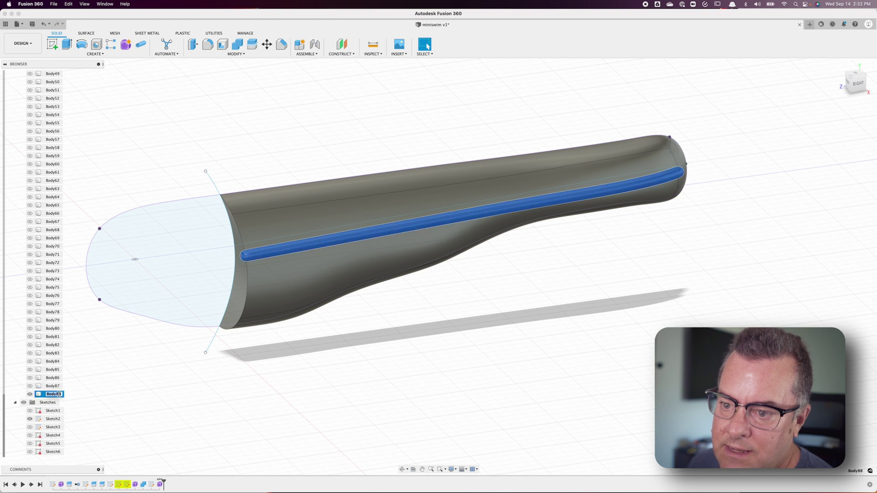
pyautogui.write('MidLine')
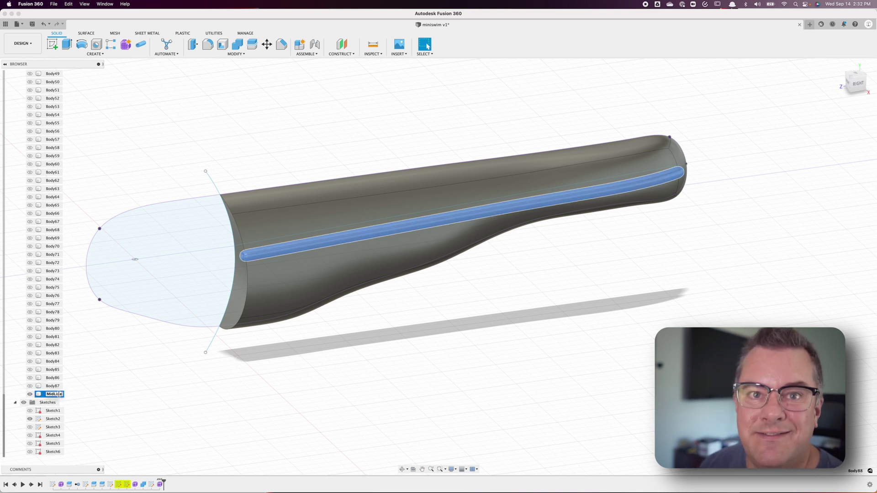
pyautogui.press('Return')
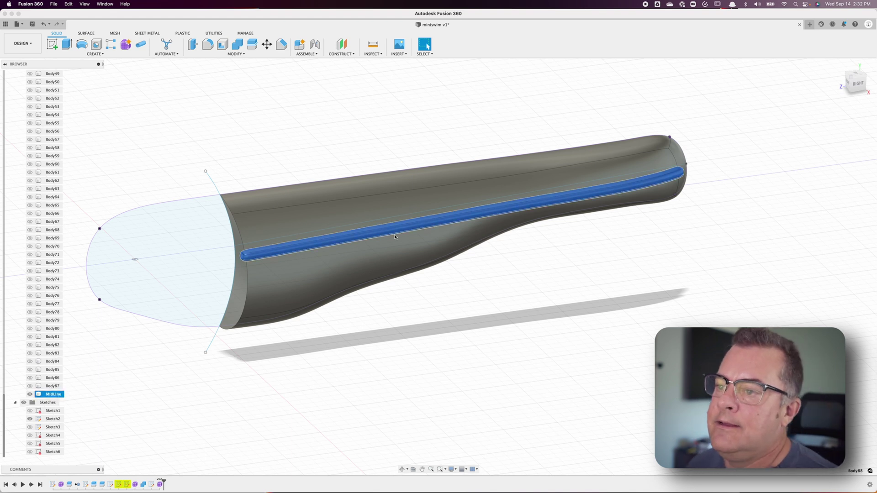
# - Hide the MidLine body and show all crosshatch pipe bodies from Body5 through Body87
pyautogui.click(52, 386)
pyautogui.scroll(3, 45, 297)
pyautogui.scroll(7, 43, 283)
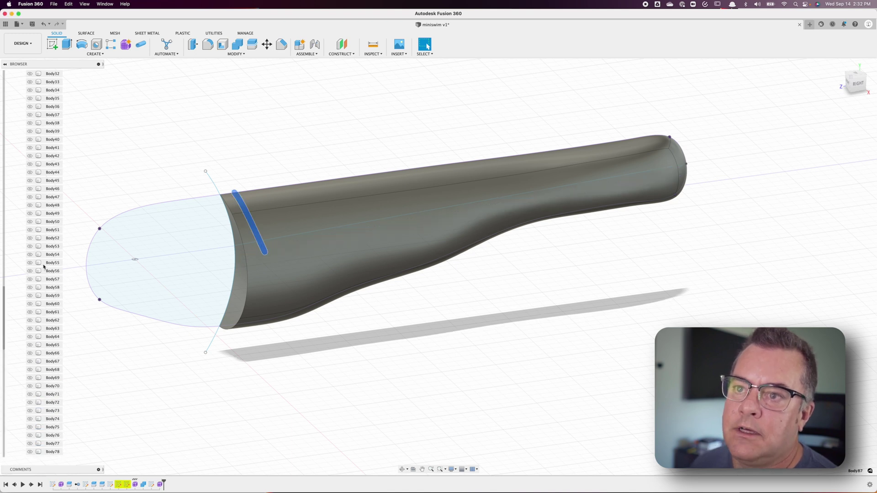
pyautogui.scroll(8, 47, 264)
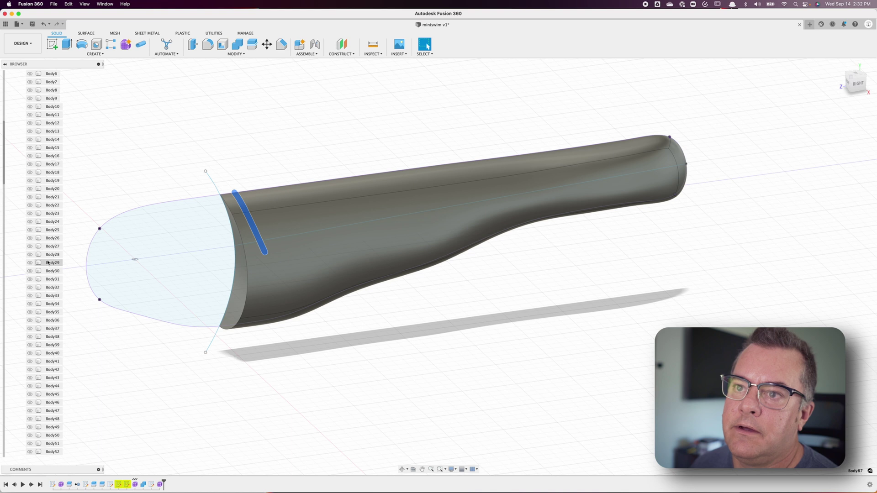
pyautogui.keyDown('shift'); pyautogui.click(53, 132); pyautogui.keyUp('shift')
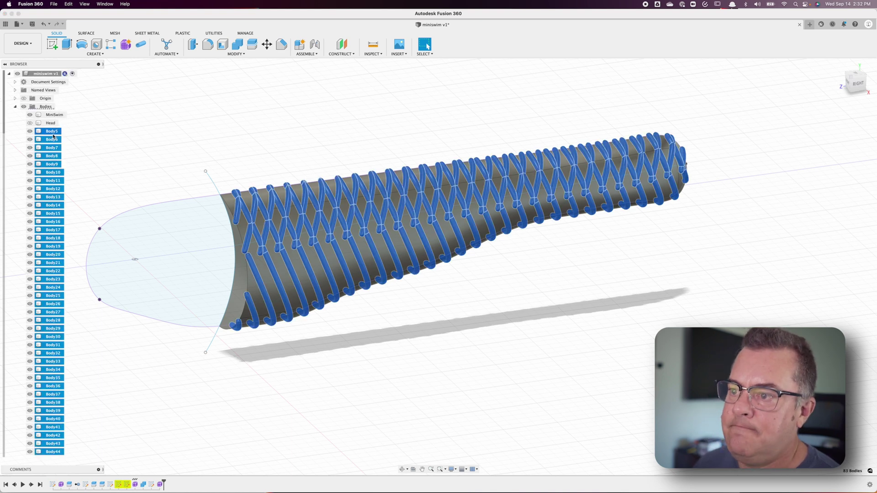
pyautogui.click(141, 163)
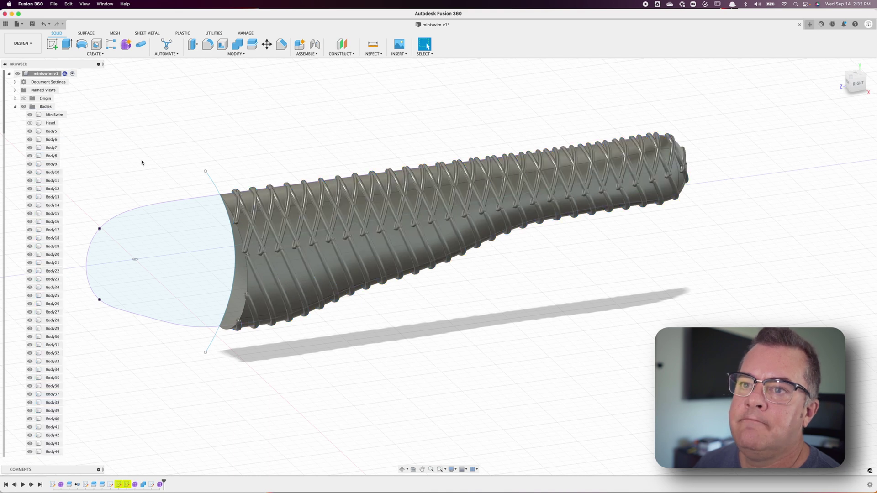
# - Cut the crosshatch pipe bodies, Body5 through Body87, from the MiniSwim body with Combine, without keeping the tools
pyautogui.click(237, 43)
pyautogui.click(54, 114)
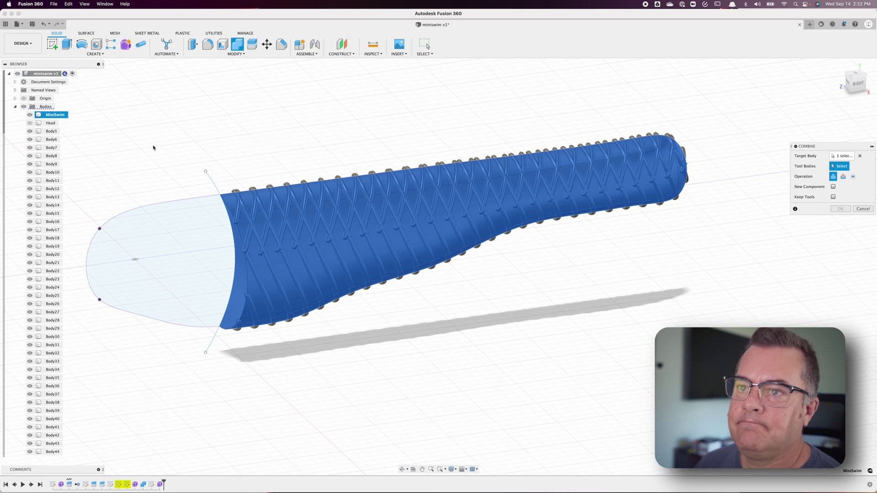
pyautogui.click(65, 132)
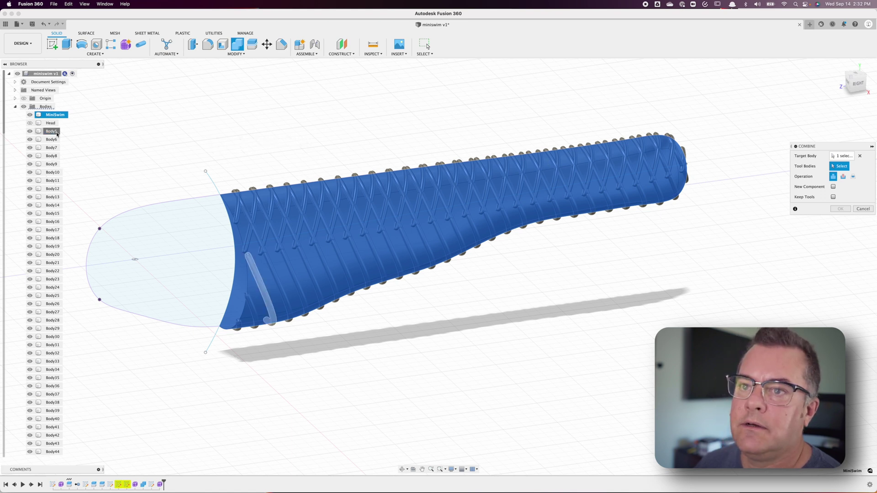
pyautogui.scroll(-12, 48, 265)
pyautogui.scroll(-3, 48, 268)
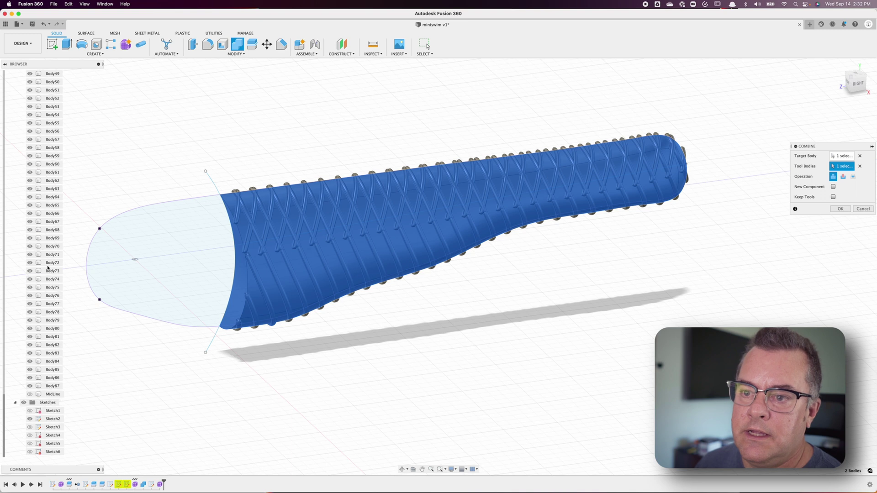
pyautogui.click(57, 386)
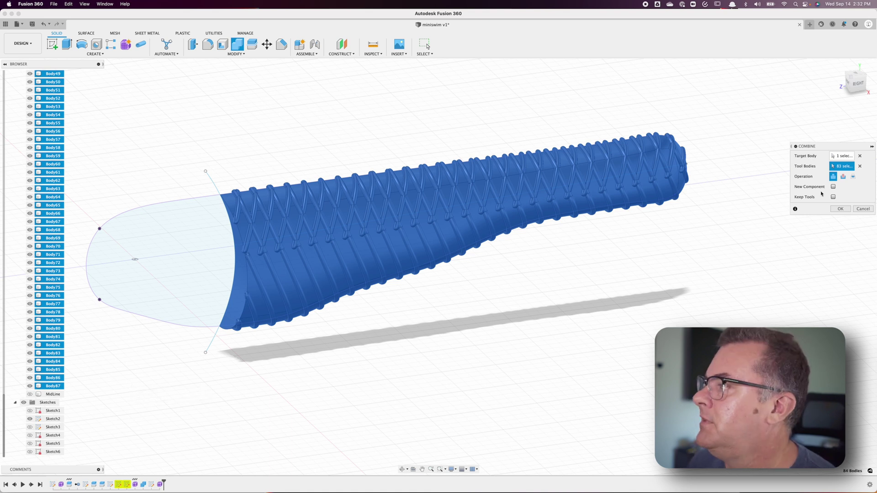
pyautogui.click(843, 176)
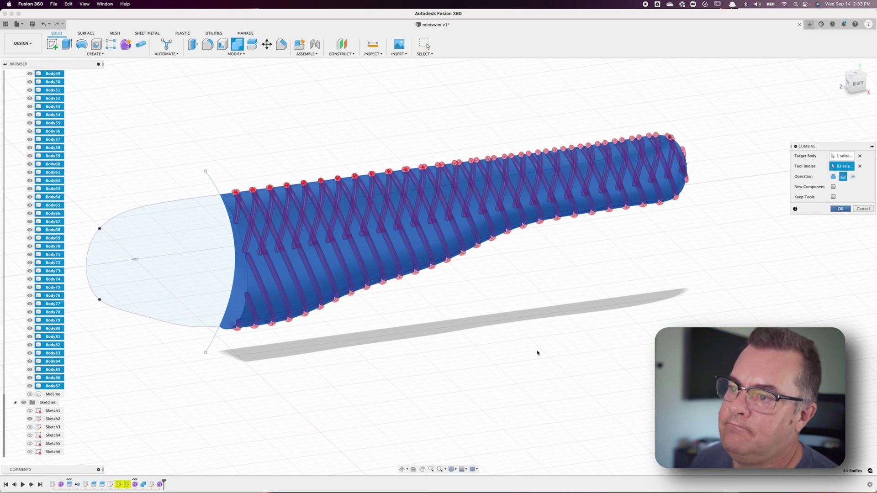
pyautogui.press('Return')
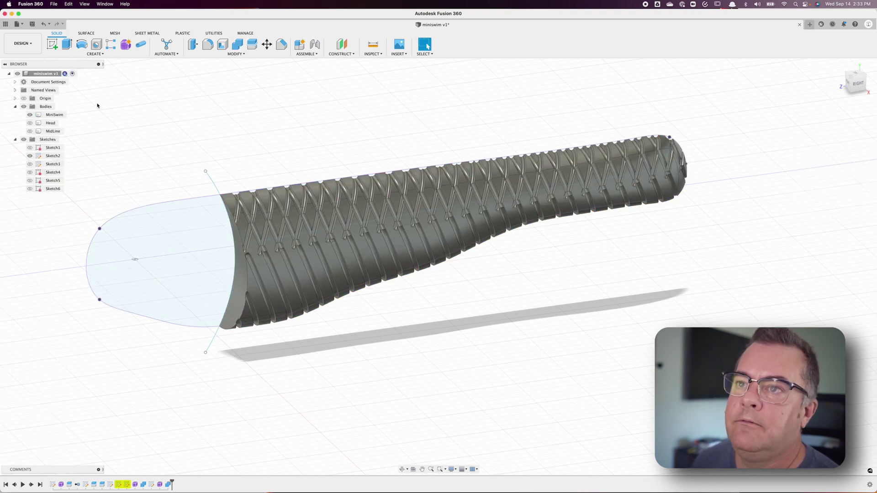
# - Cut the MidLine body from the MiniSwim body with Combine to engrave the lengthwise groove
pyautogui.click(237, 43)
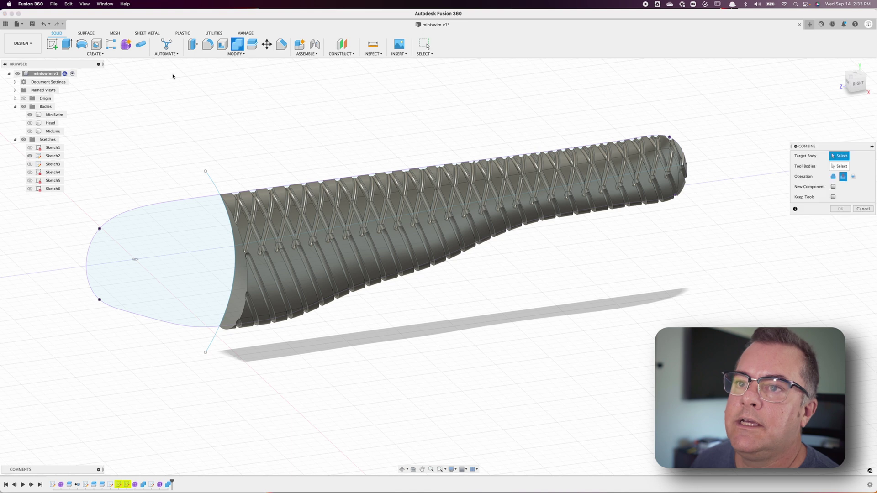
pyautogui.click(54, 115)
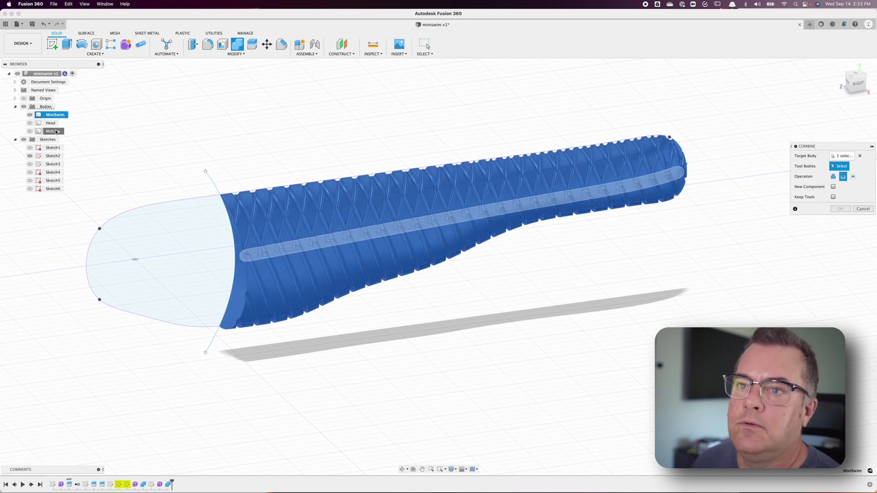
pyautogui.click(42, 131)
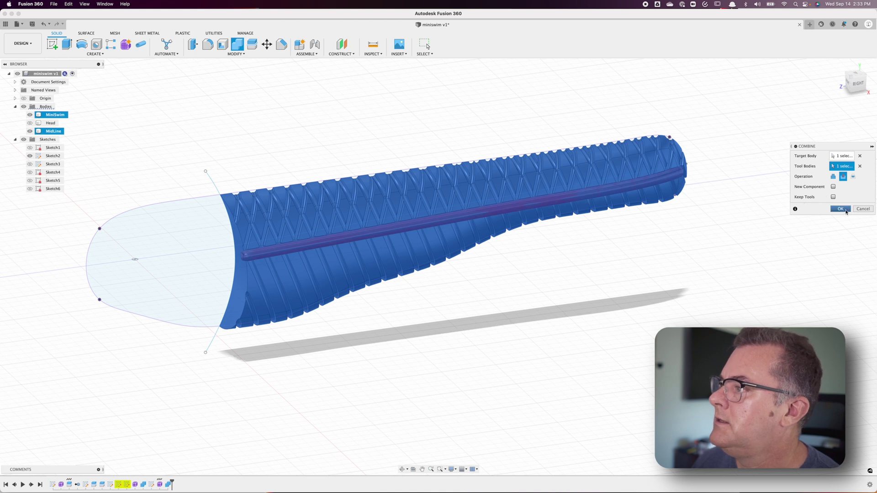
pyautogui.click(846, 211)
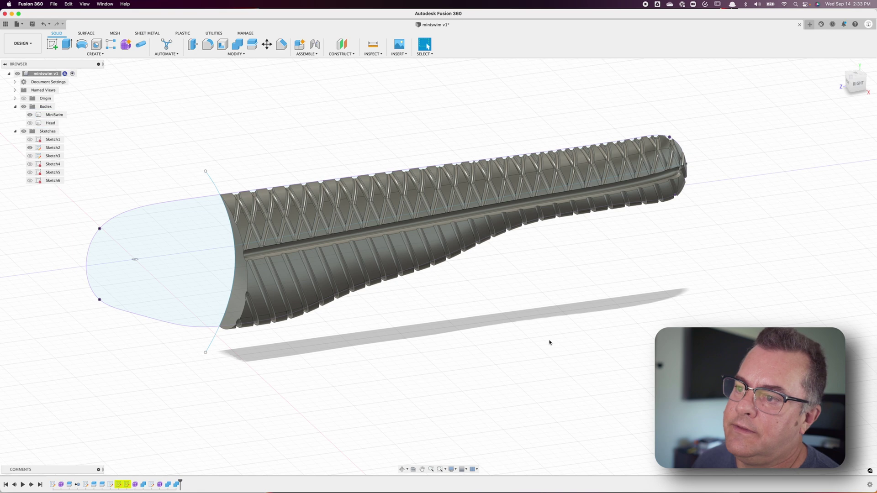
pyautogui.keyDown('shift'); pyautogui.moveTo(525, 365); pyautogui.dragTo(523, 341, button='middle'); pyautogui.keyUp('shift')
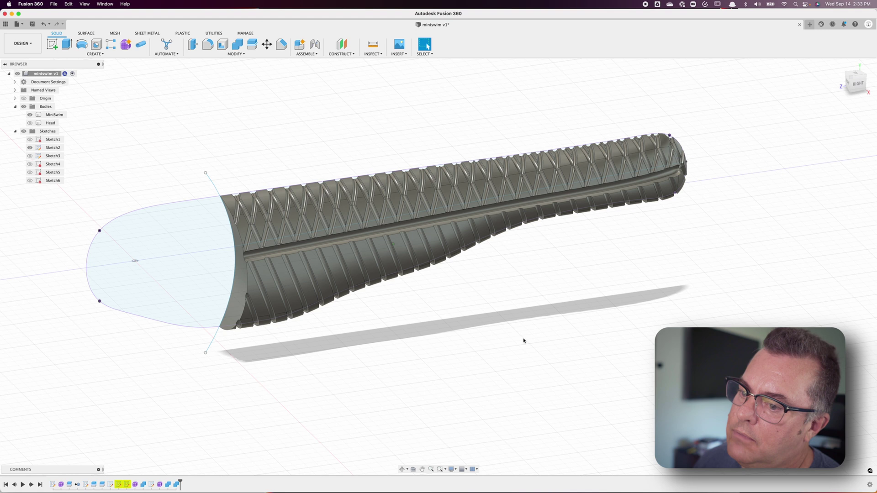
# - Edit the midline pipe's form feature, set its global diameter to 0.65 mm and finish the form
pyautogui.rightClick(159, 484)
pyautogui.click(173, 425)
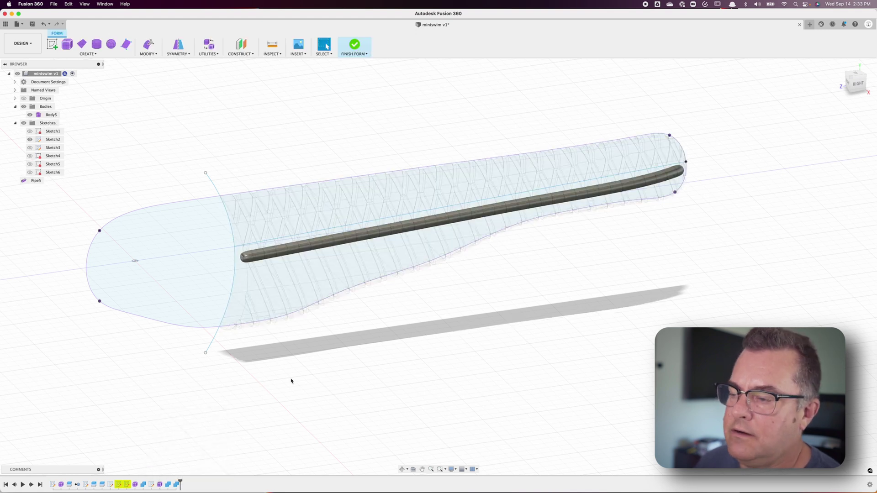
pyautogui.rightClick(35, 181)
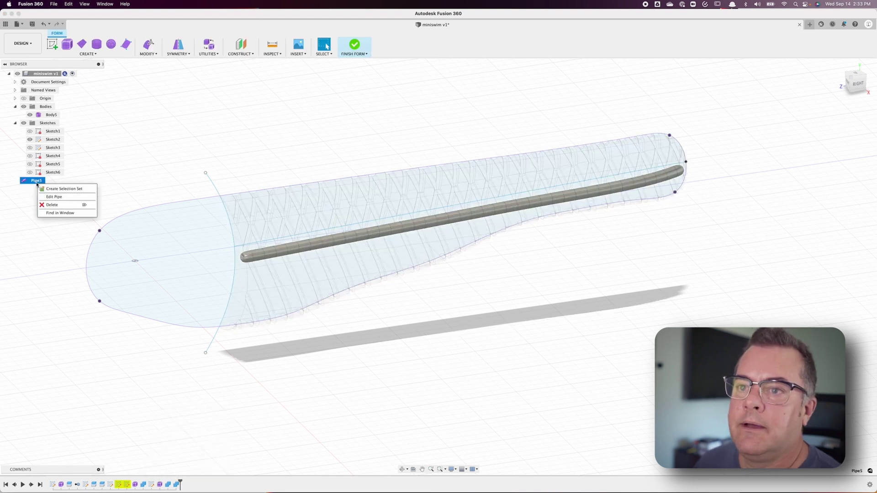
pyautogui.click(50, 195)
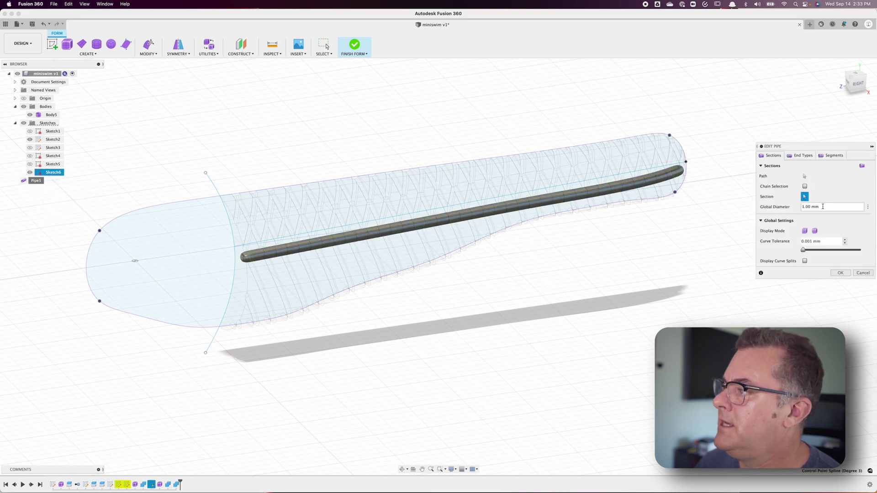
pyautogui.doubleClick(822, 206)
pyautogui.press('BackSpace')
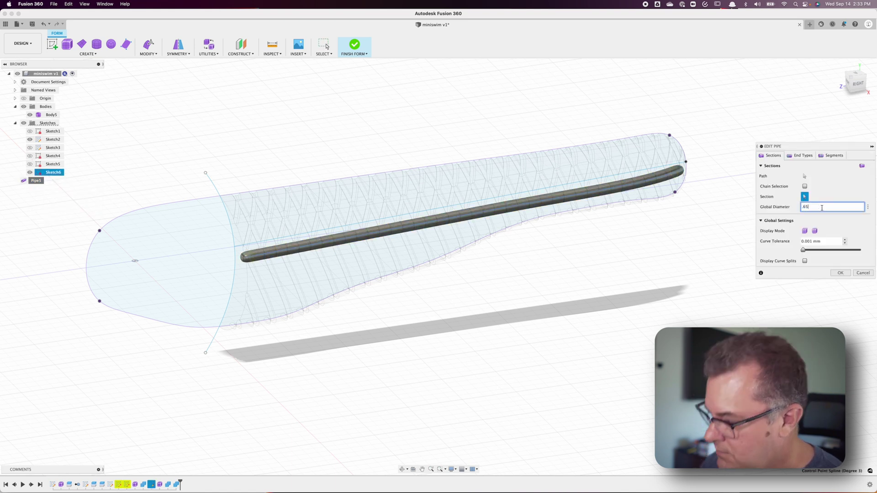
pyautogui.press('Return')
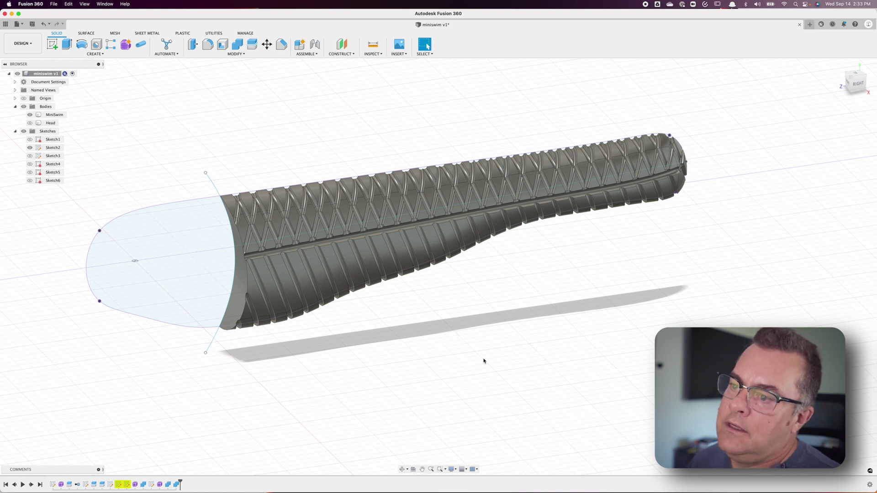
# - Show the Head body with Sketch2 hidden and join it to the MiniSwim body with Combine
pyautogui.click(29, 147)
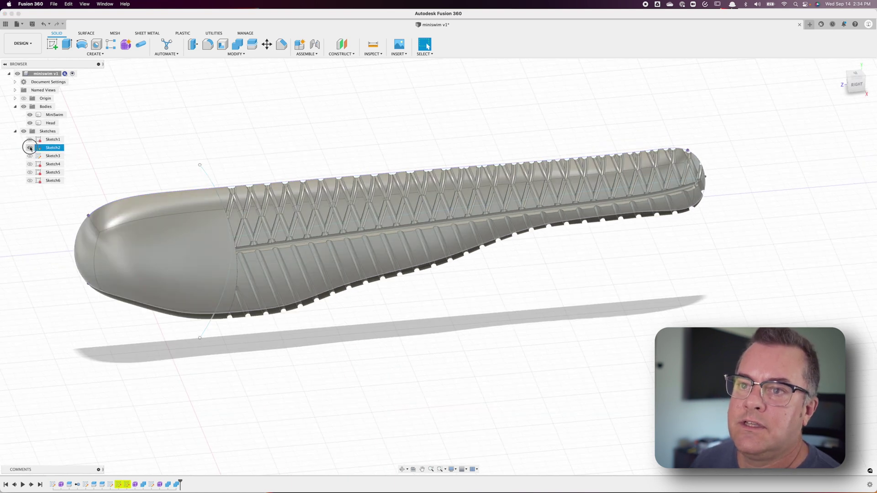
pyautogui.keyDown('shift'); pyautogui.moveTo(178, 355); pyautogui.dragTo(170, 337, button='middle'); pyautogui.keyUp('shift')
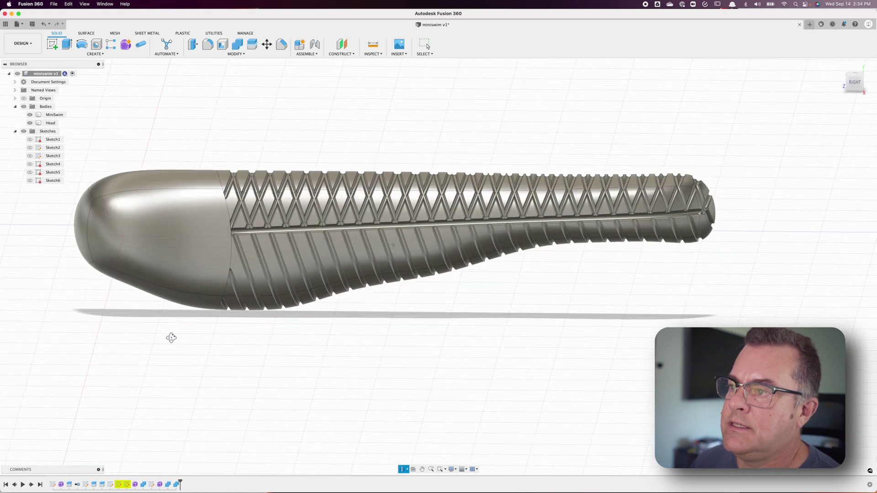
pyautogui.click(237, 44)
pyautogui.click(54, 115)
pyautogui.click(50, 123)
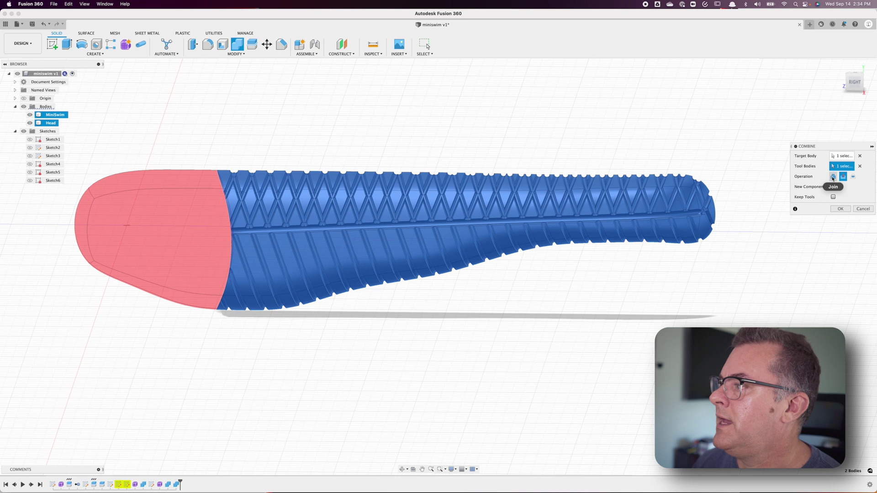
pyautogui.click(834, 176)
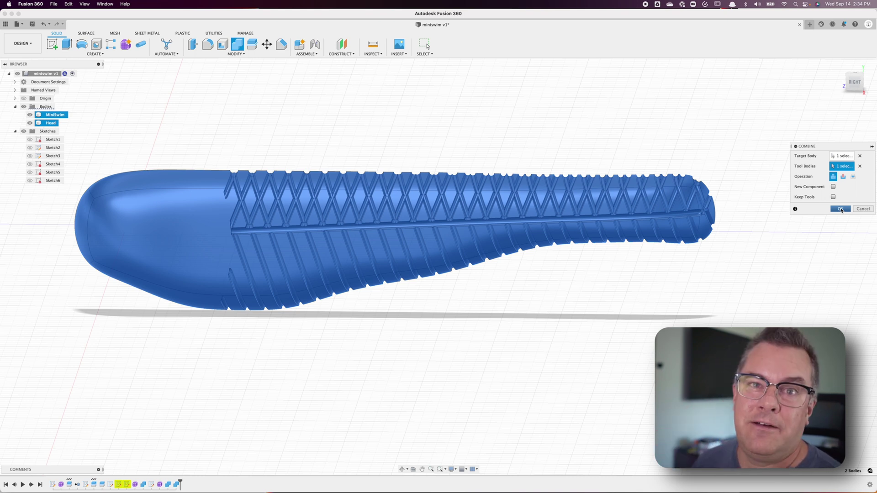
pyautogui.click(841, 209)
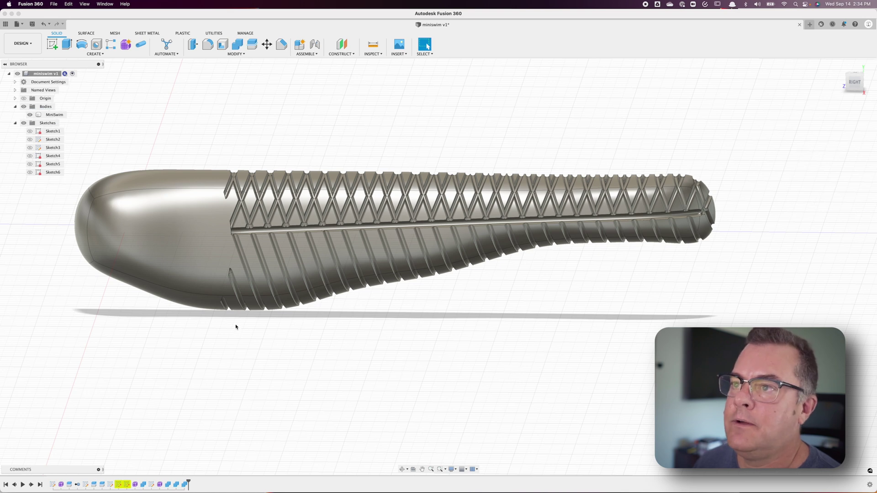
# - Mirror the MiniSwim body across the vertical origin plane along the lure's flat inner side
pyautogui.click(95, 54)
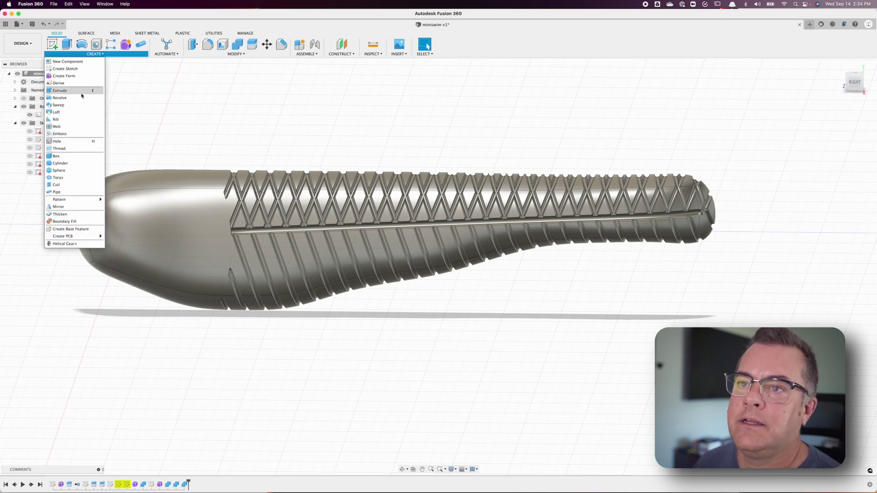
pyautogui.click(58, 206)
pyautogui.click(141, 203)
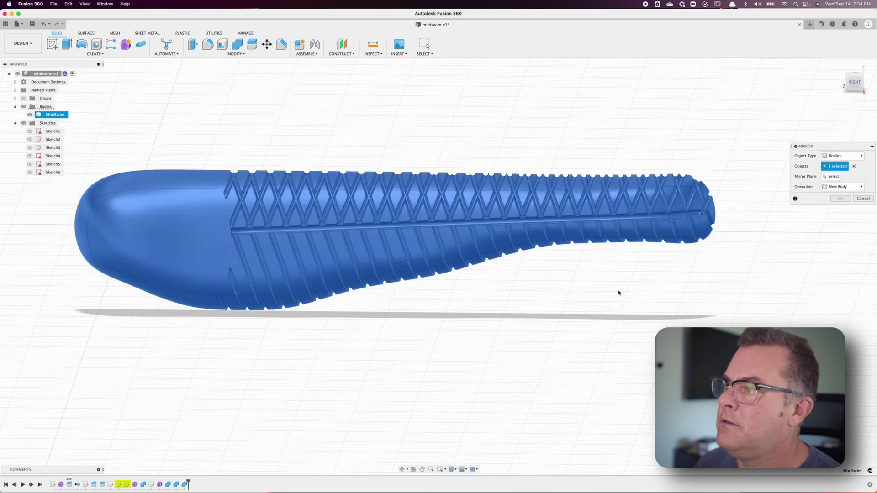
pyautogui.click(831, 176)
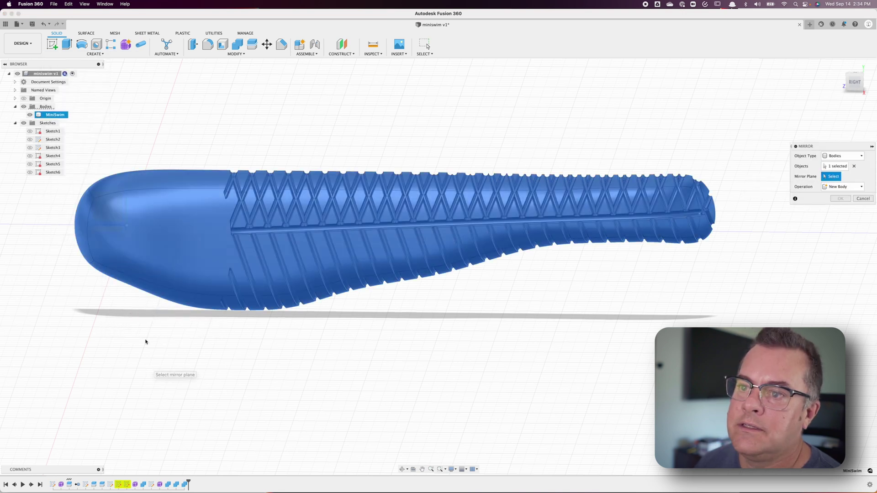
pyautogui.keyDown('shift'); pyautogui.moveTo(378, 337); pyautogui.dragTo(401, 348, button='middle'); pyautogui.keyUp('shift')
pyautogui.click(150, 281)
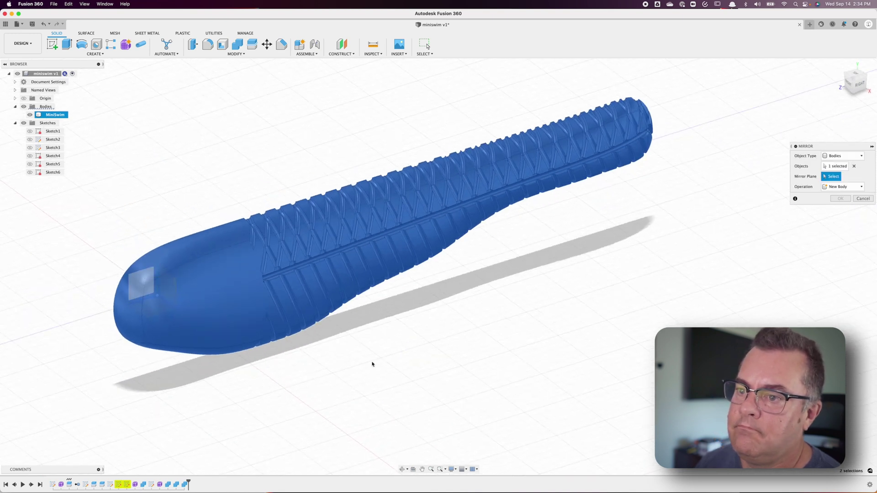